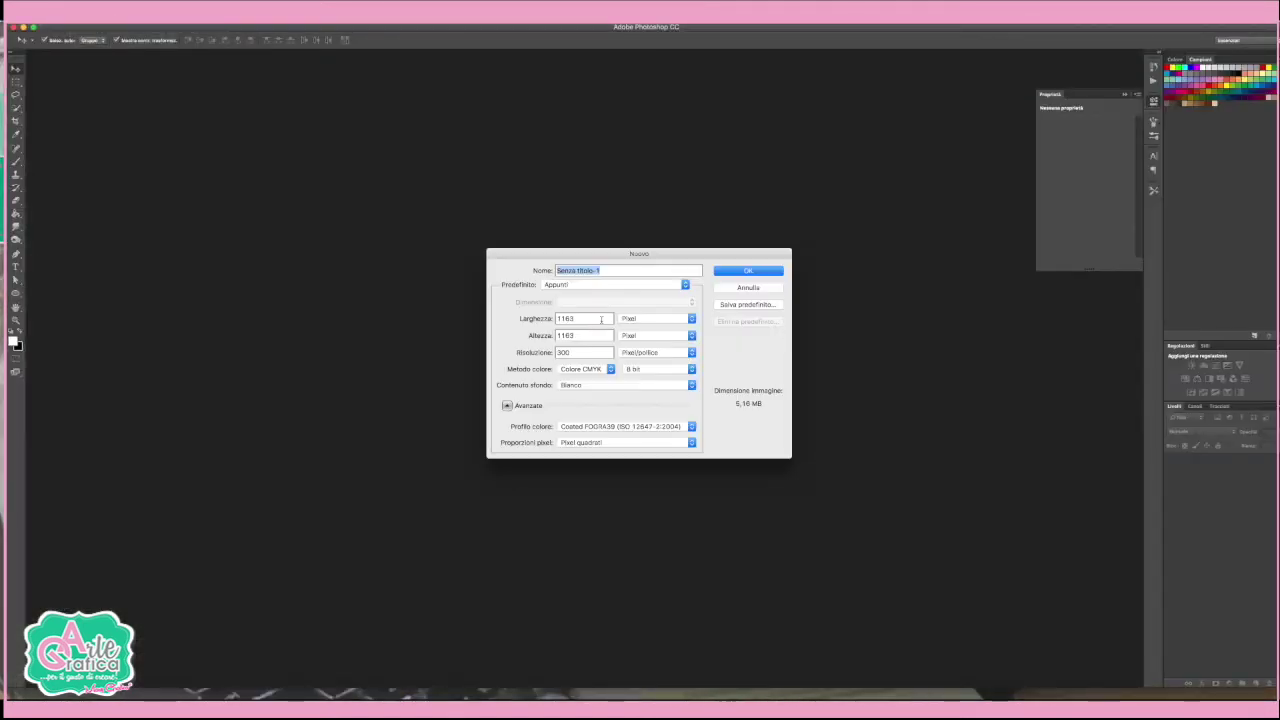
Step: Open the document size preset list in the New (Nuovo) dialog
left_click(580, 285)
Step: Create a landscape Carta internazionale A4 document sized 297 × 210 mm
left_click(576, 317)
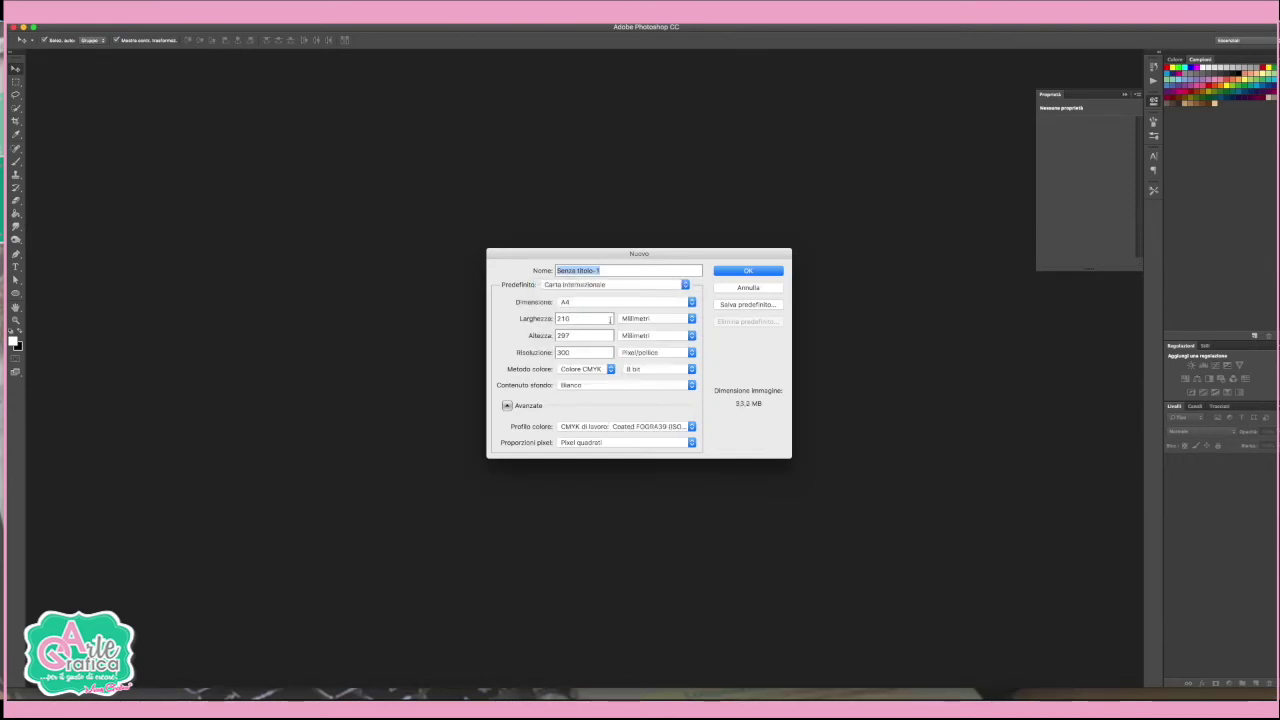
left_click_drag(589, 318, 562, 318)
type("297")
key("Tab")
type("210")
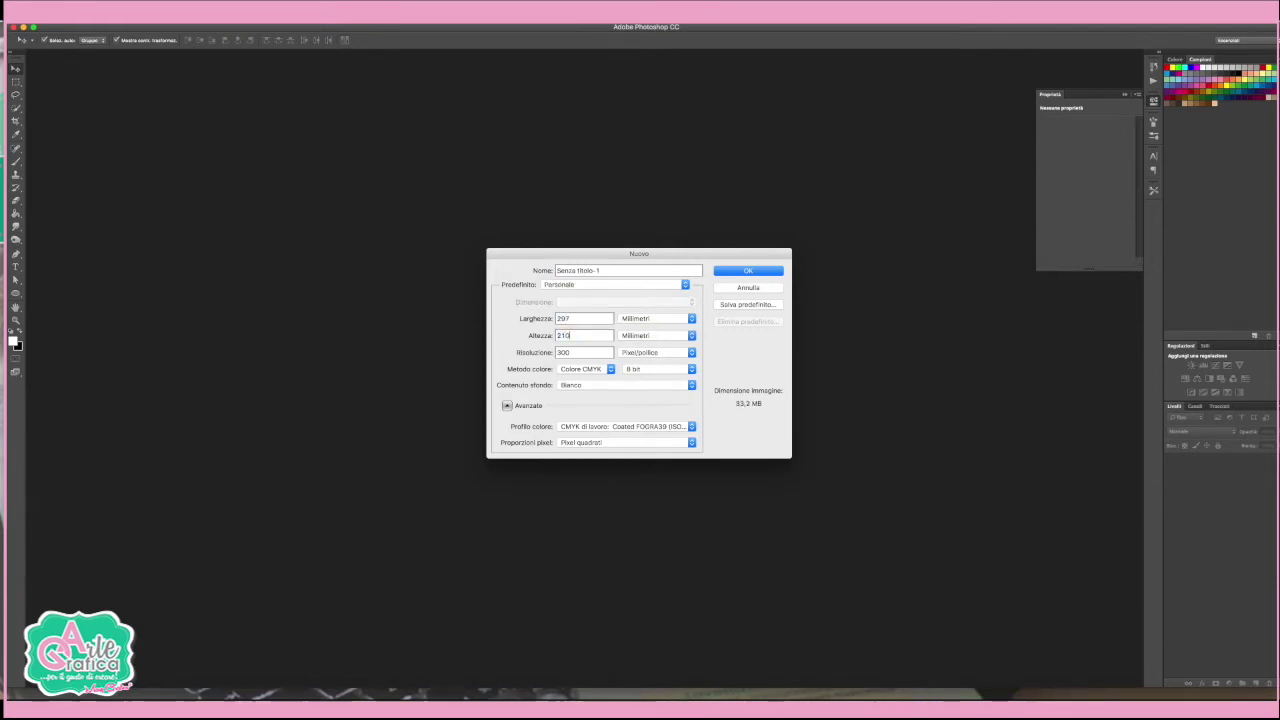
key("Return")
Step: Convert Sfondo to Livello 0 and add vertical and horizontal guides across the page centre
double_click(1226, 462)
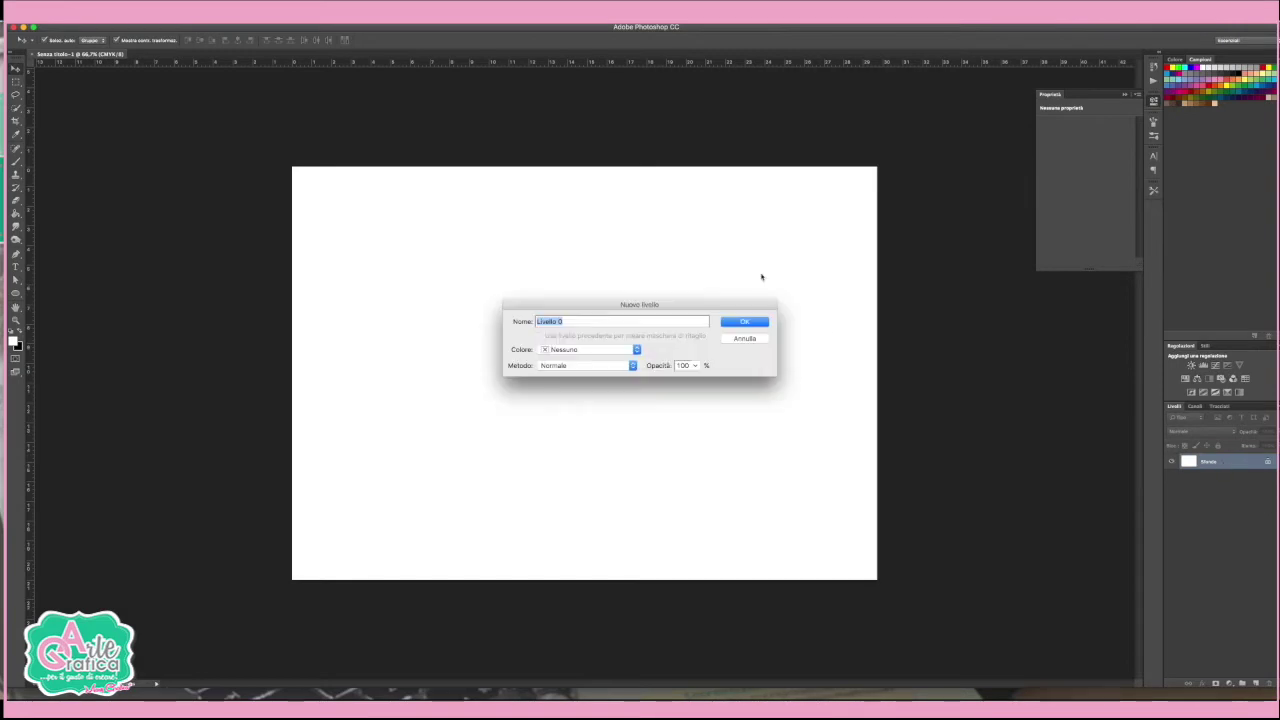
key("Return")
left_click_drag(30, 118, 585, 166)
left_click_drag(500, 62, 474, 374)
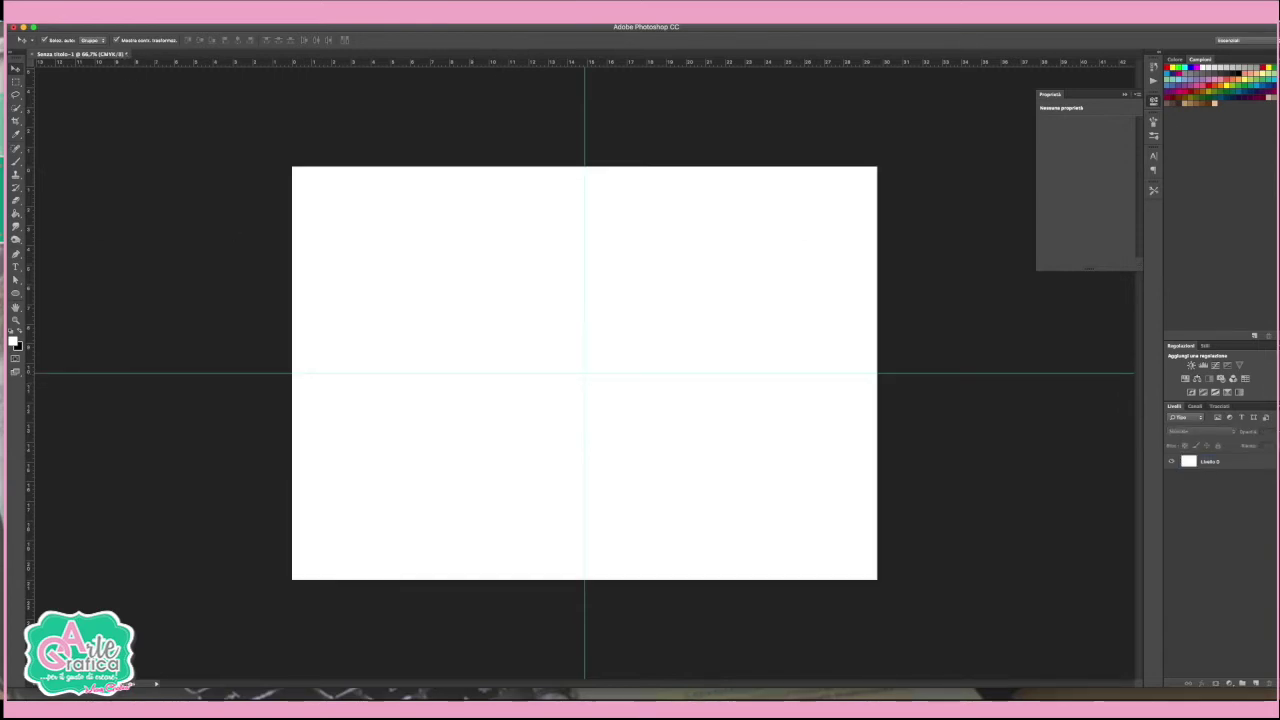
left_click(80, 10)
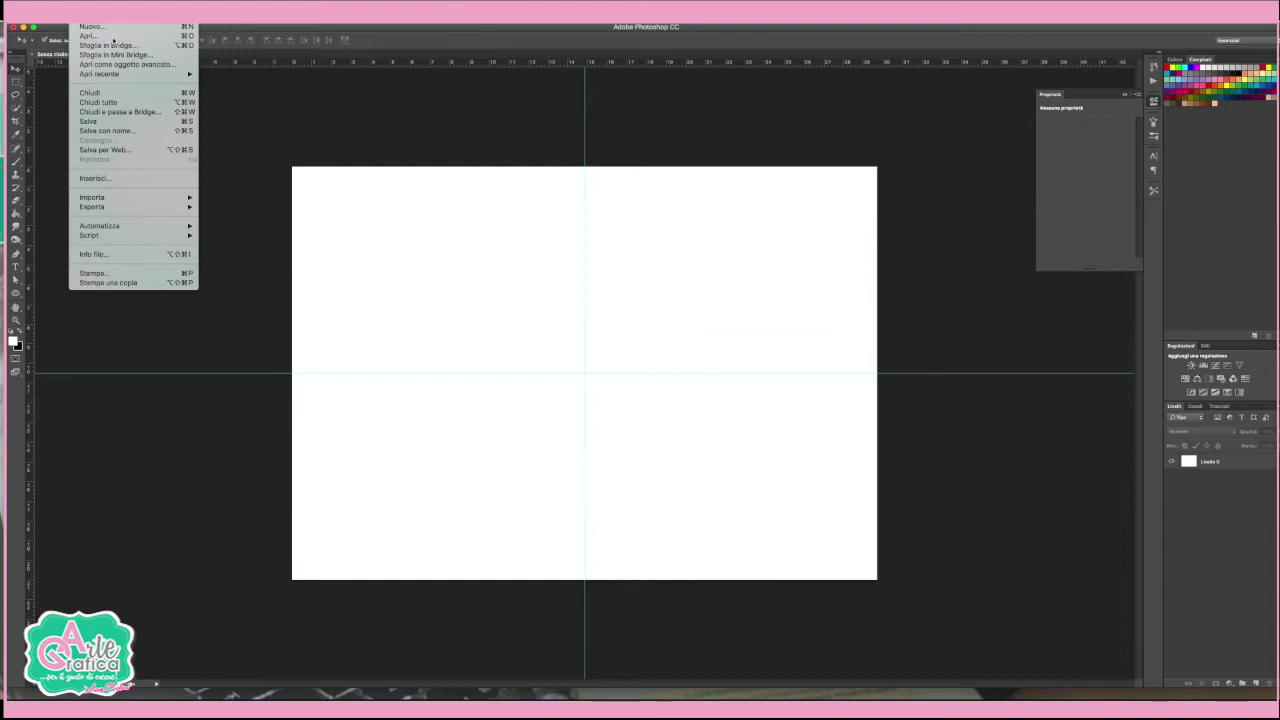
Step: Open the image files and duplicate the wood-plank layer into Senza titolo-1
left_click(100, 45)
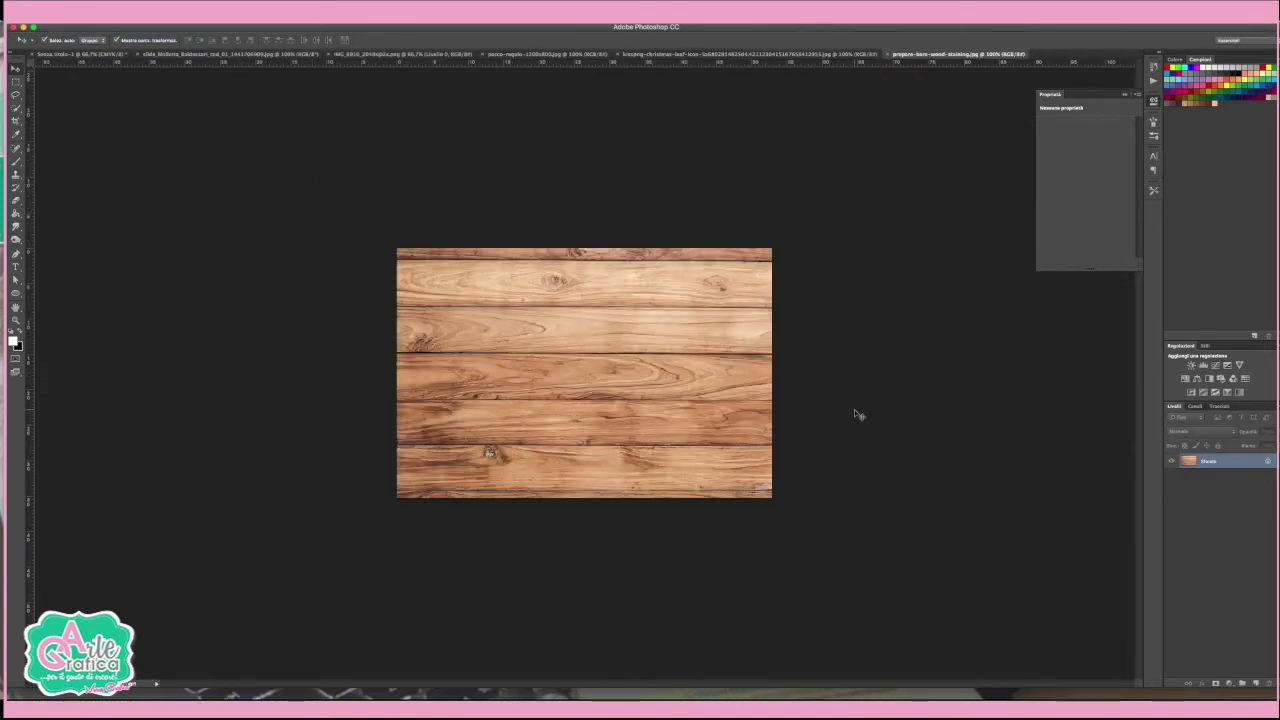
right_click(1220, 466)
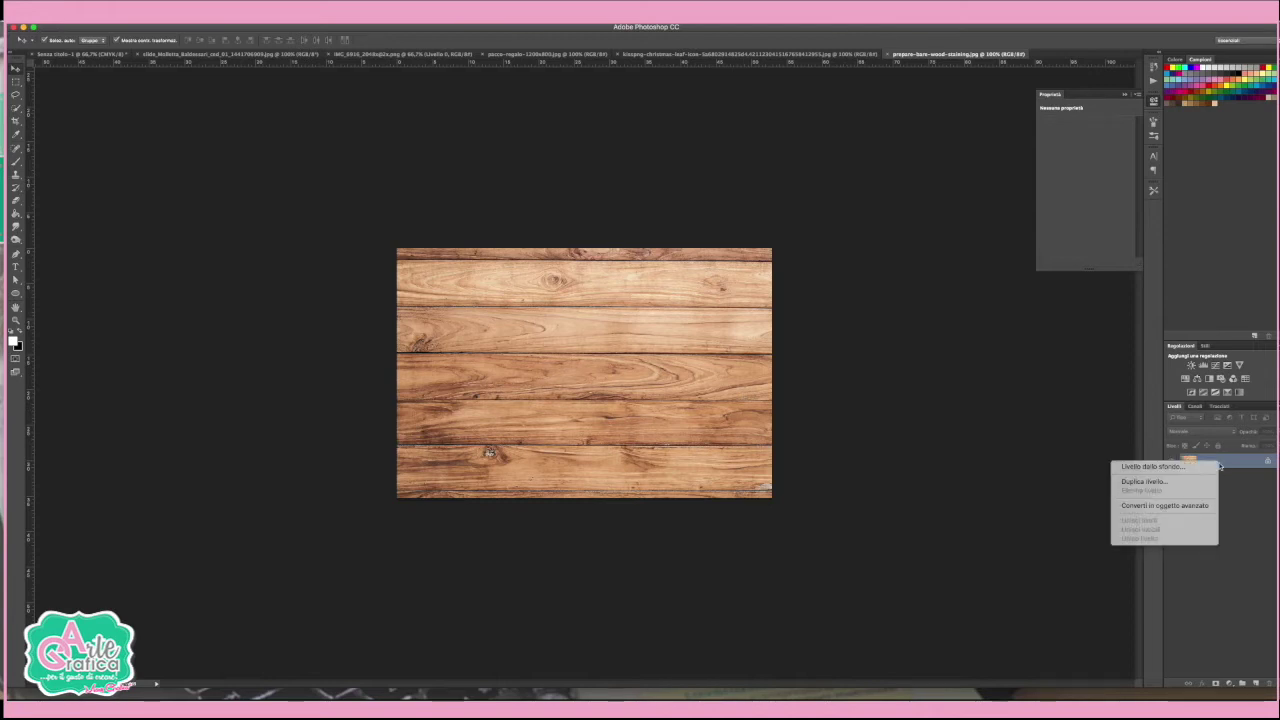
left_click(1150, 490)
left_click(575, 350)
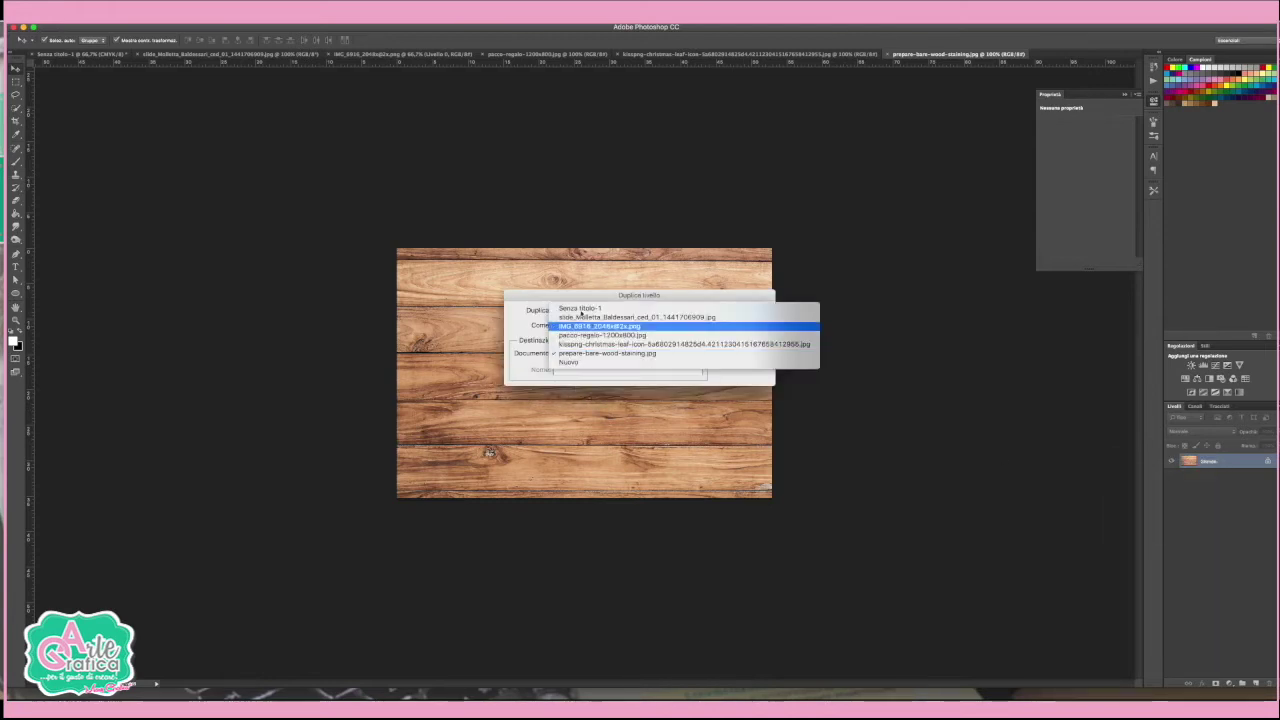
left_click(620, 329)
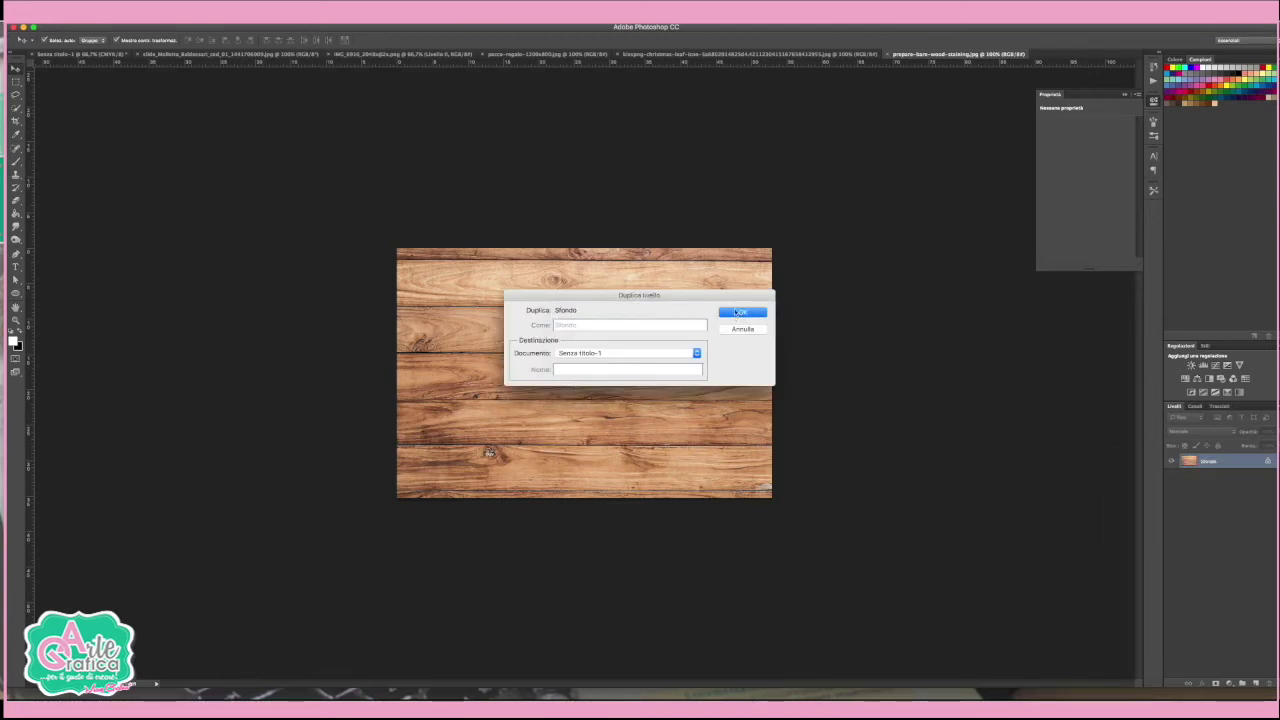
left_click(737, 312)
left_click(90, 54)
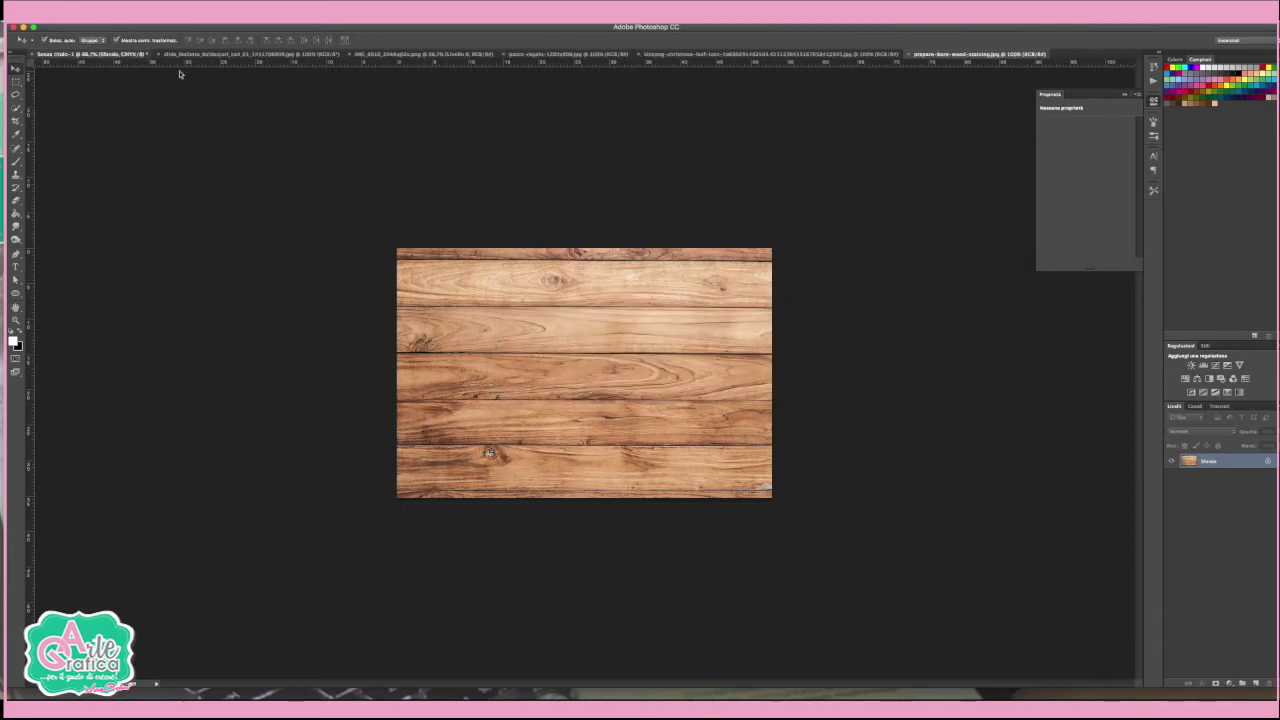
Step: Stretch the wood-plank layer to cover the whole A4 page
left_click_drag(717, 296, 929, 222)
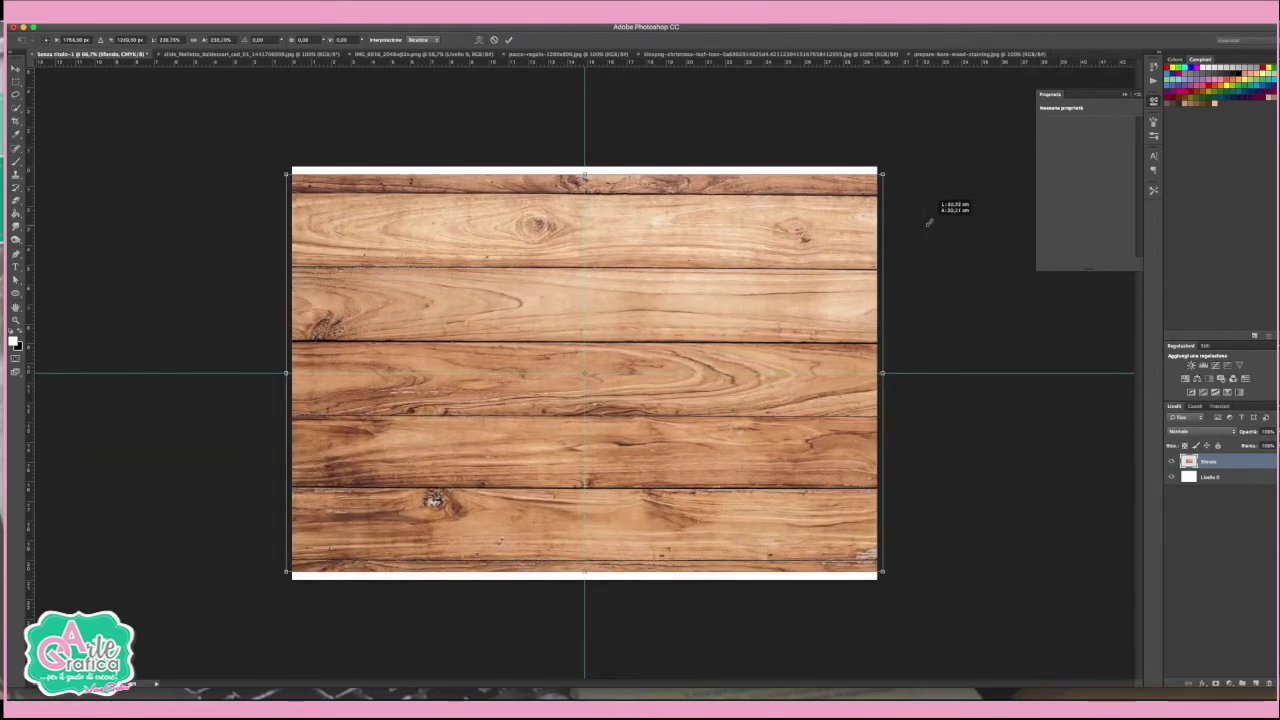
left_click_drag(929, 222, 929, 222)
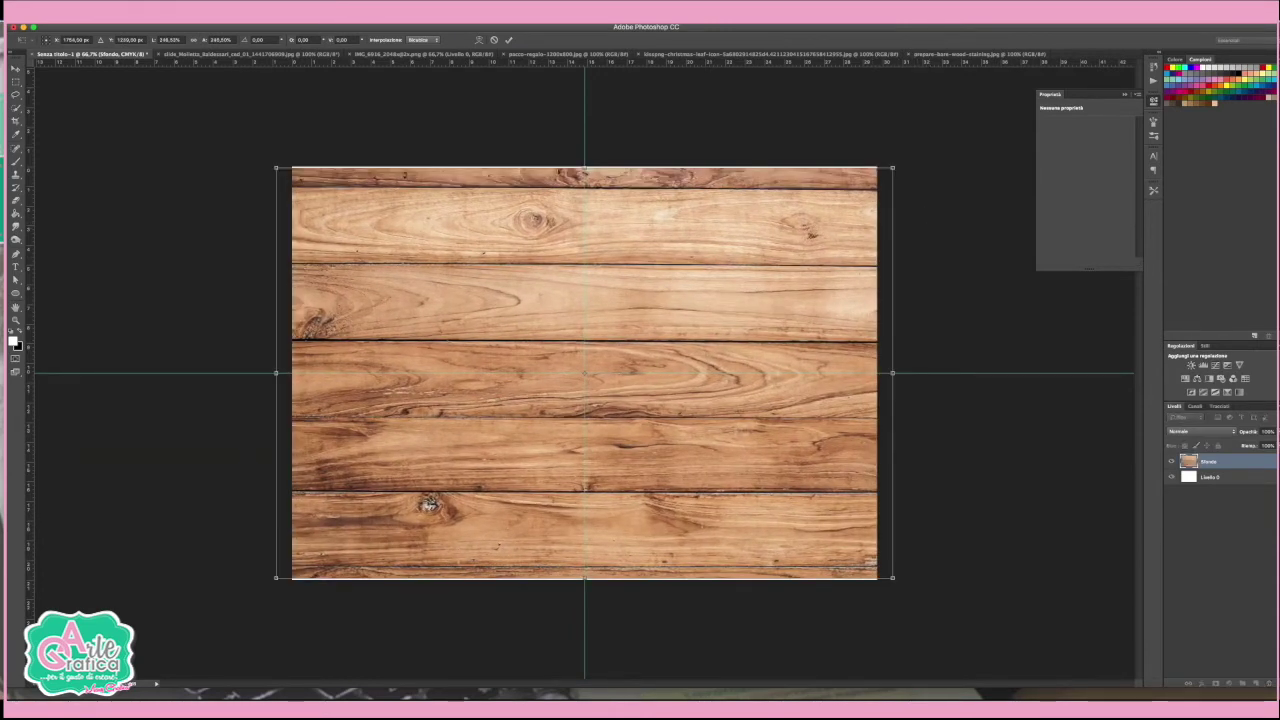
left_click_drag(585, 146, 585, 130)
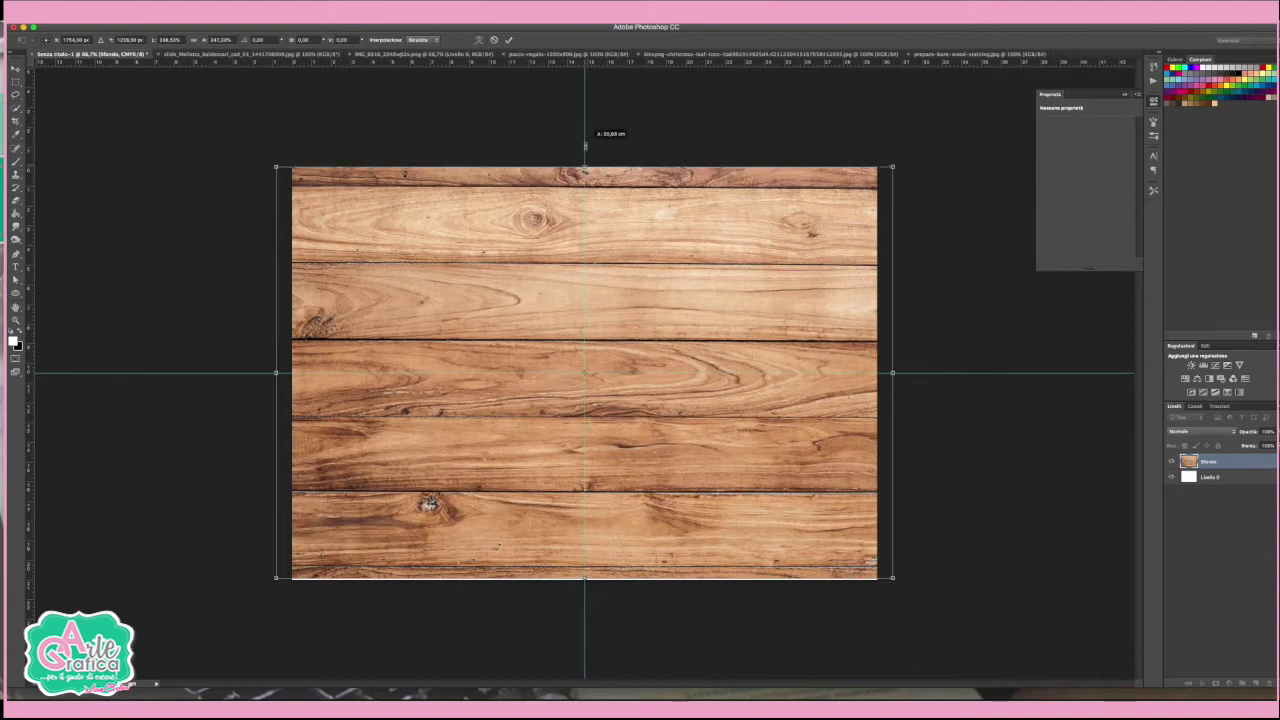
left_click_drag(626, 210, 627, 212)
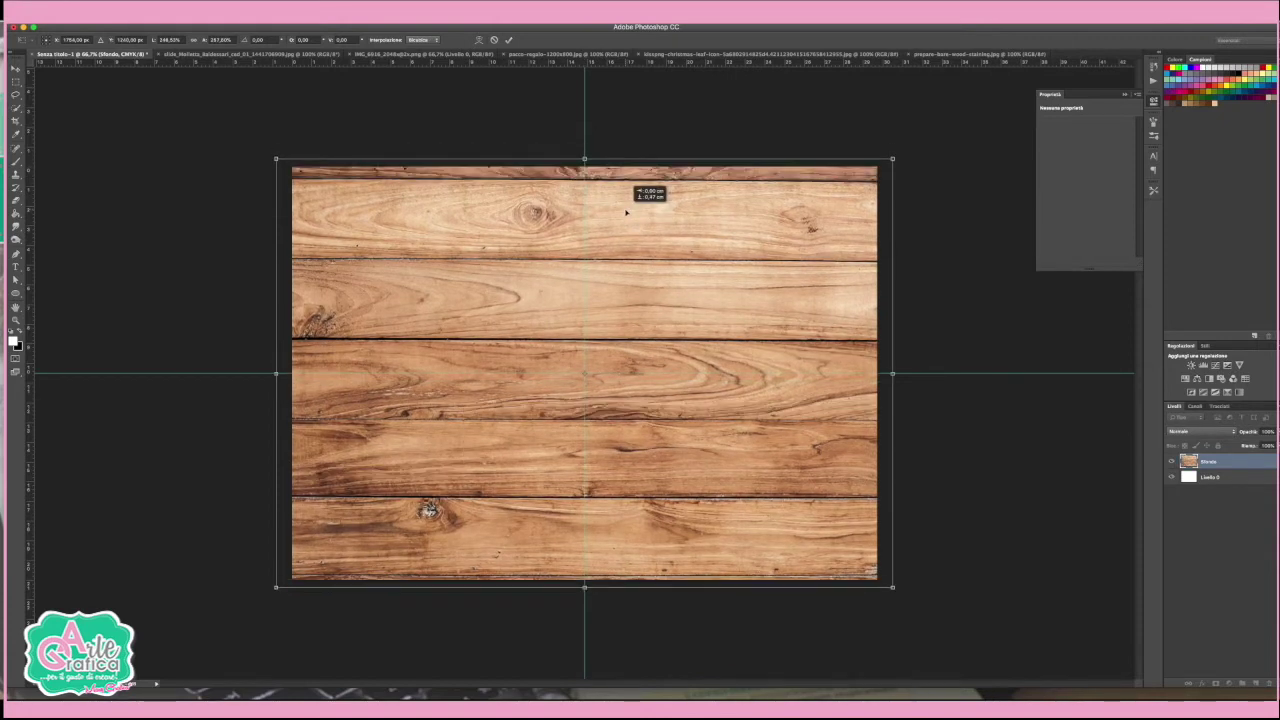
key("Return")
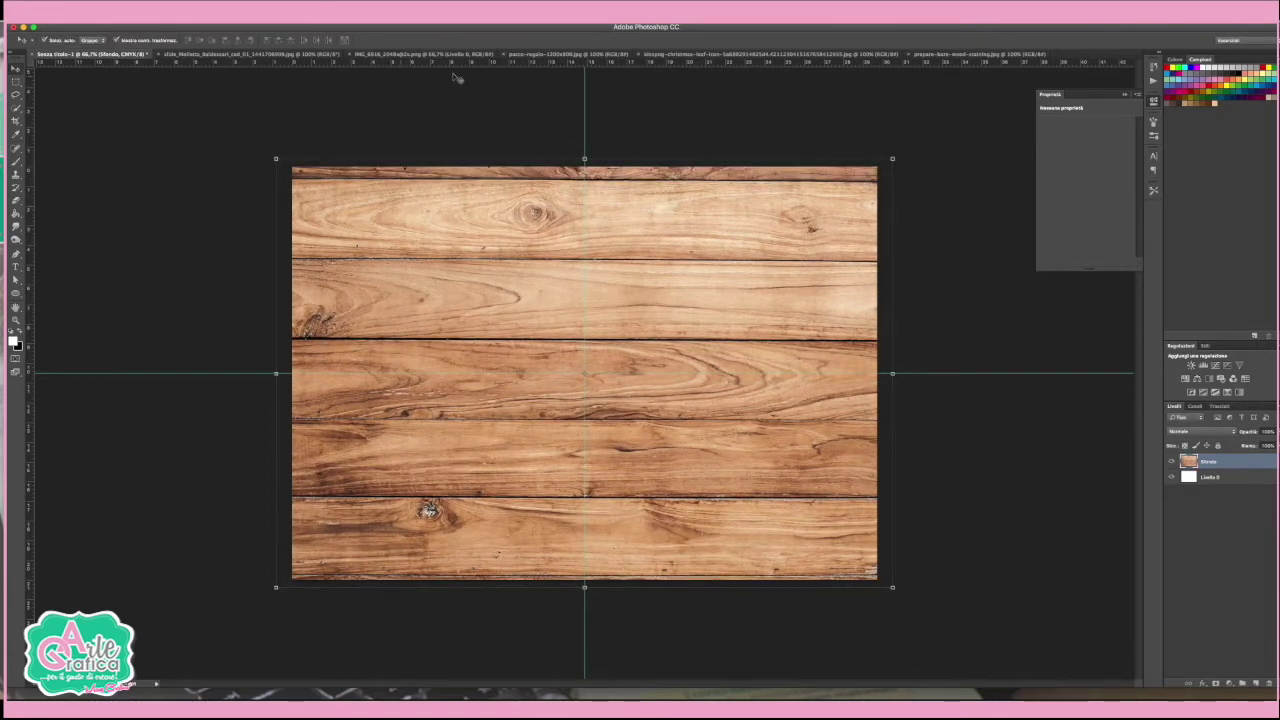
left_click(555, 54)
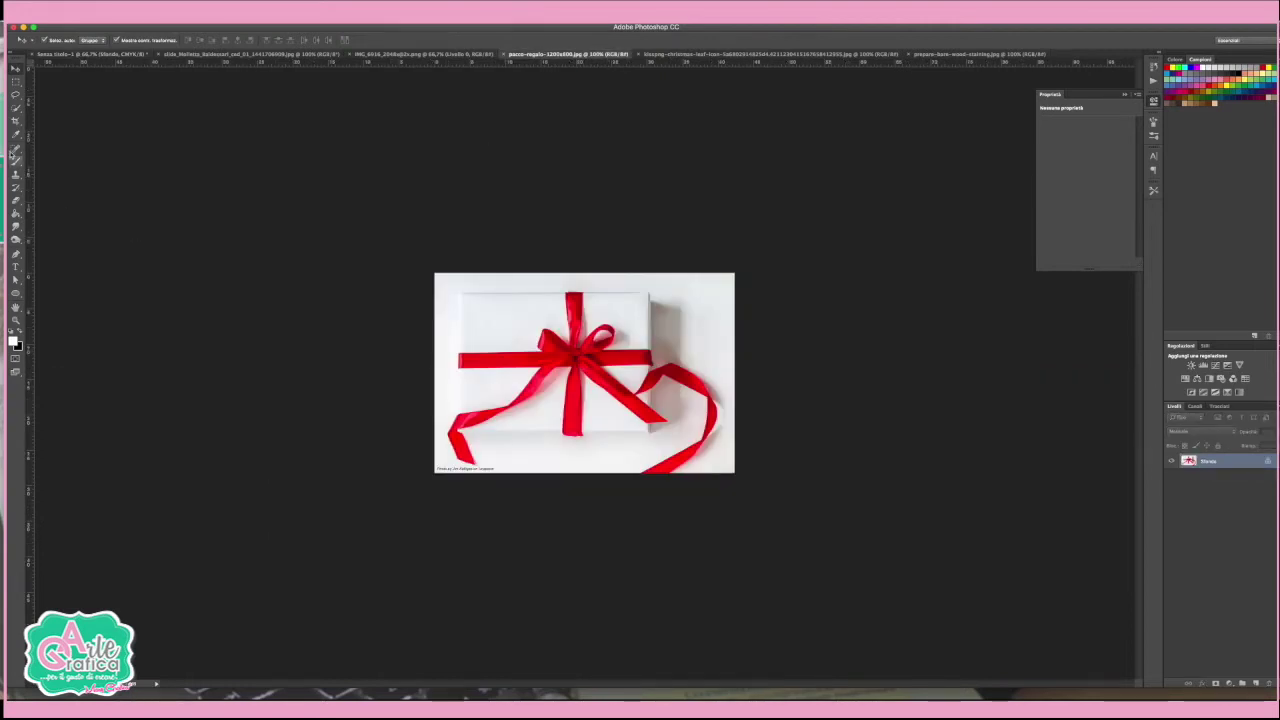
Step: Lower the gift photo's contrast with Luminosità/contrasto
double_click(15, 318)
left_click(140, 12)
left_click(291, 46)
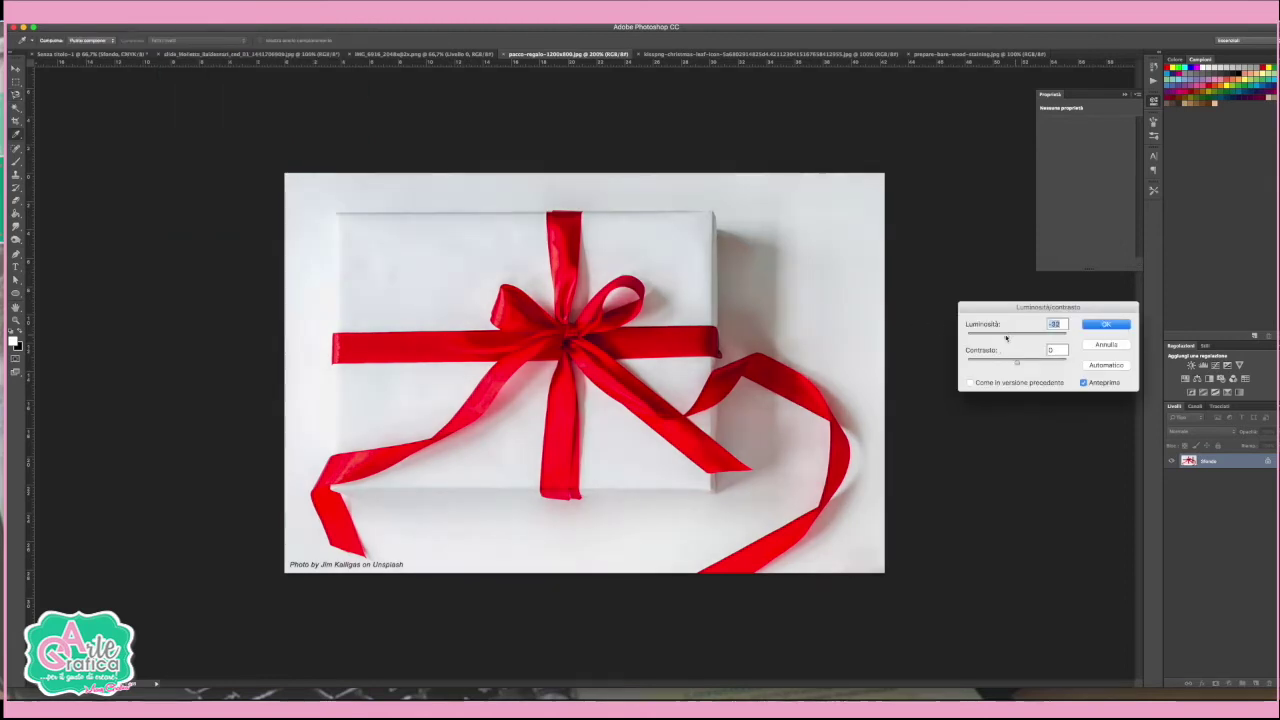
left_click_drag(1018, 363, 1005, 364)
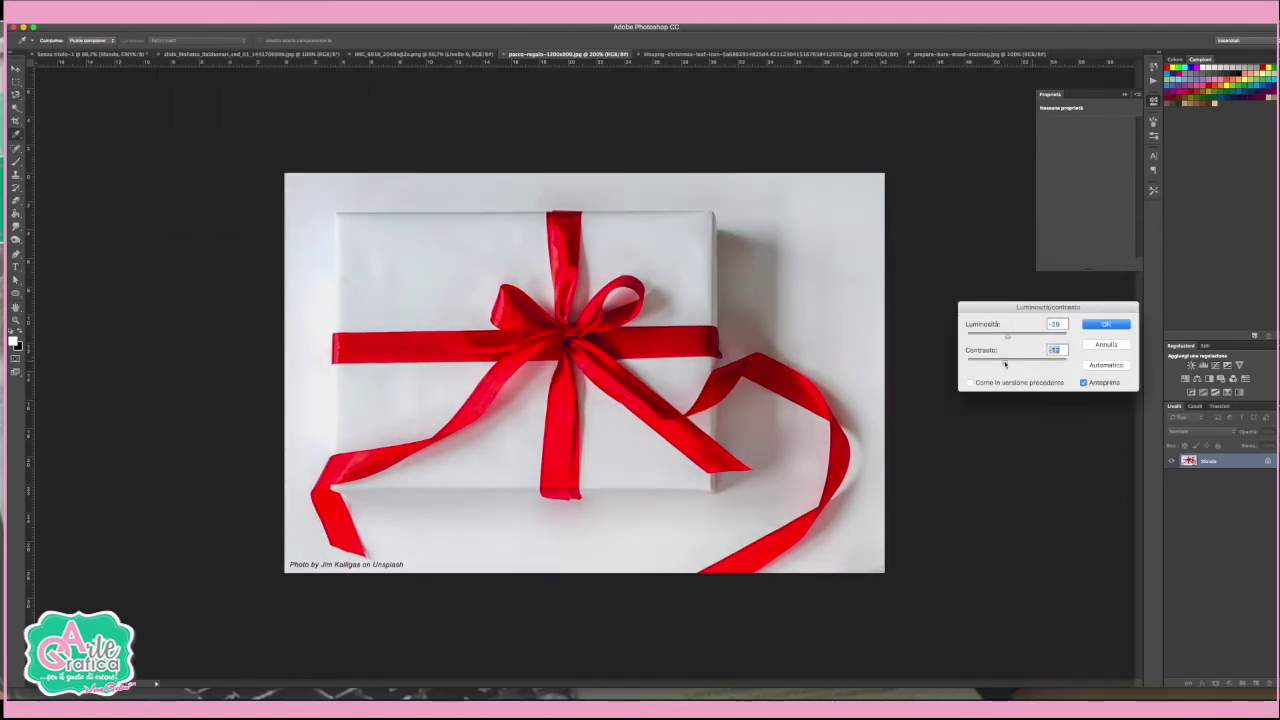
left_click(1108, 325)
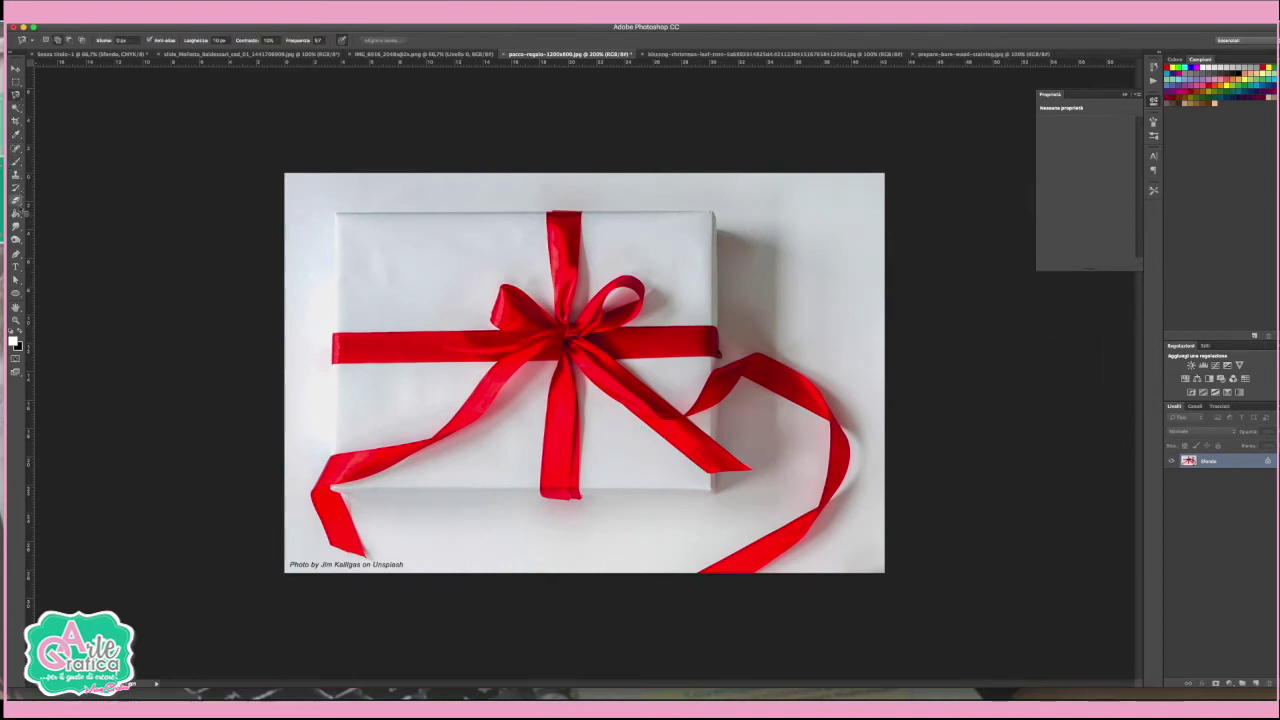
Step: Trace the gift box and trailing ribbon with the Pen tool and convert the path to a selection
left_click(16, 252)
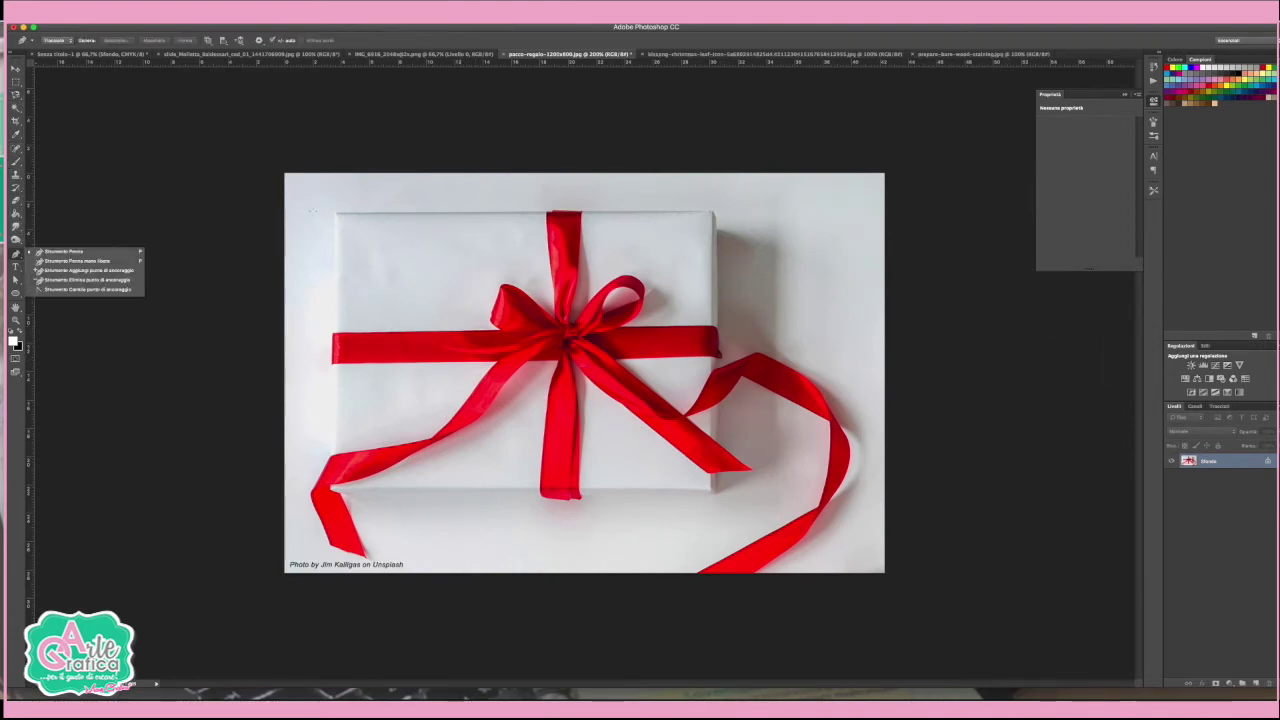
left_click(339, 219)
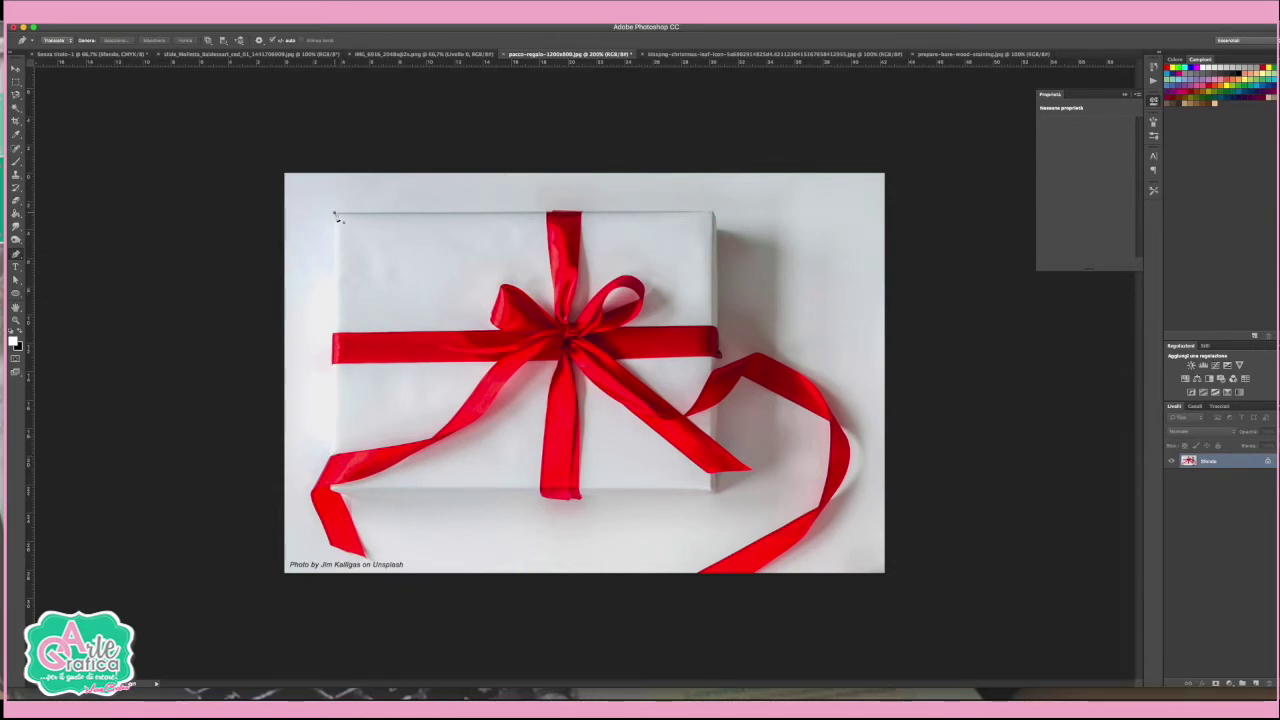
left_click(334, 455, "shift")
left_click(831, 423)
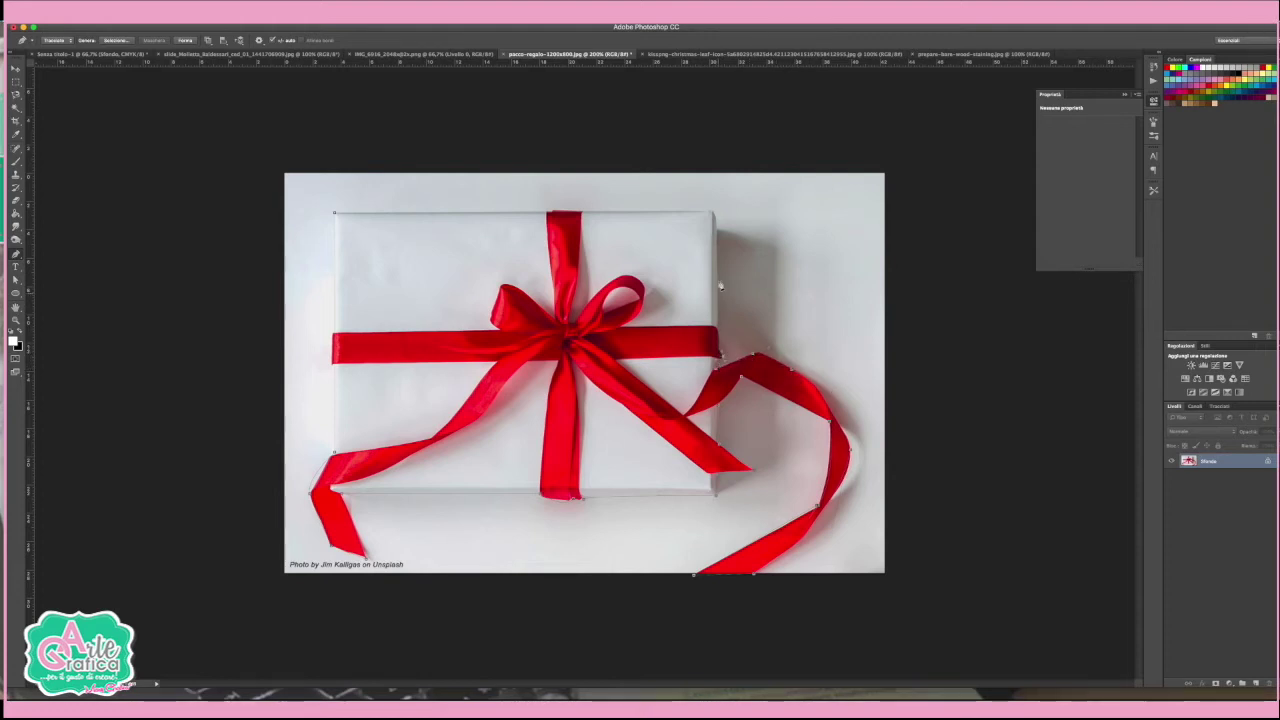
left_click(335, 215)
left_click(1219, 406)
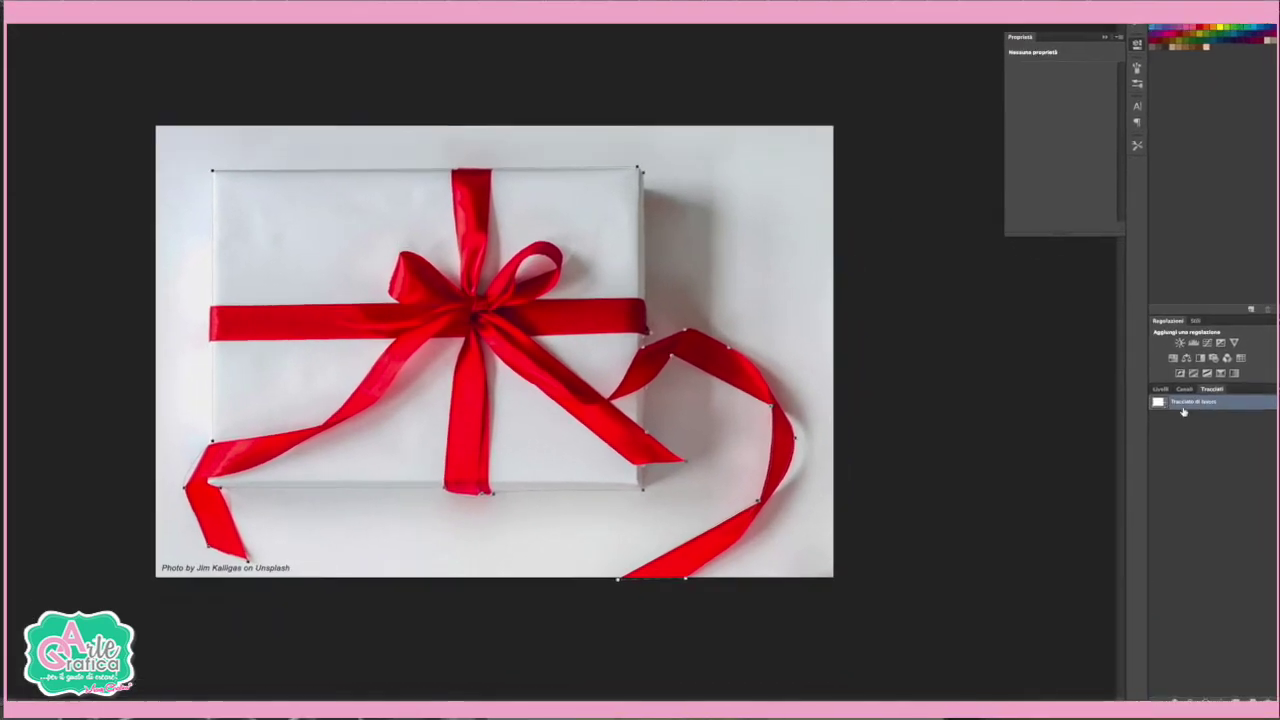
key("ctrl+Return")
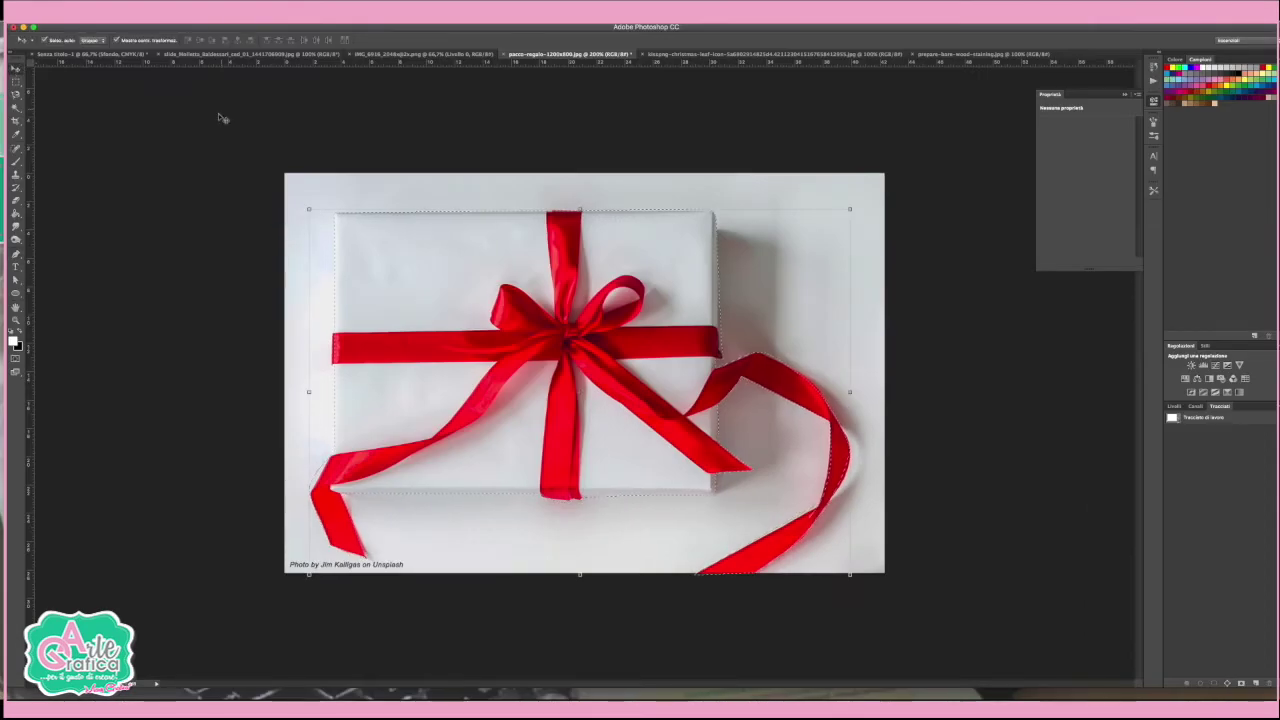
Step: Copy the selected gift and paste it into the wood-plank composition
left_click(150, 22)
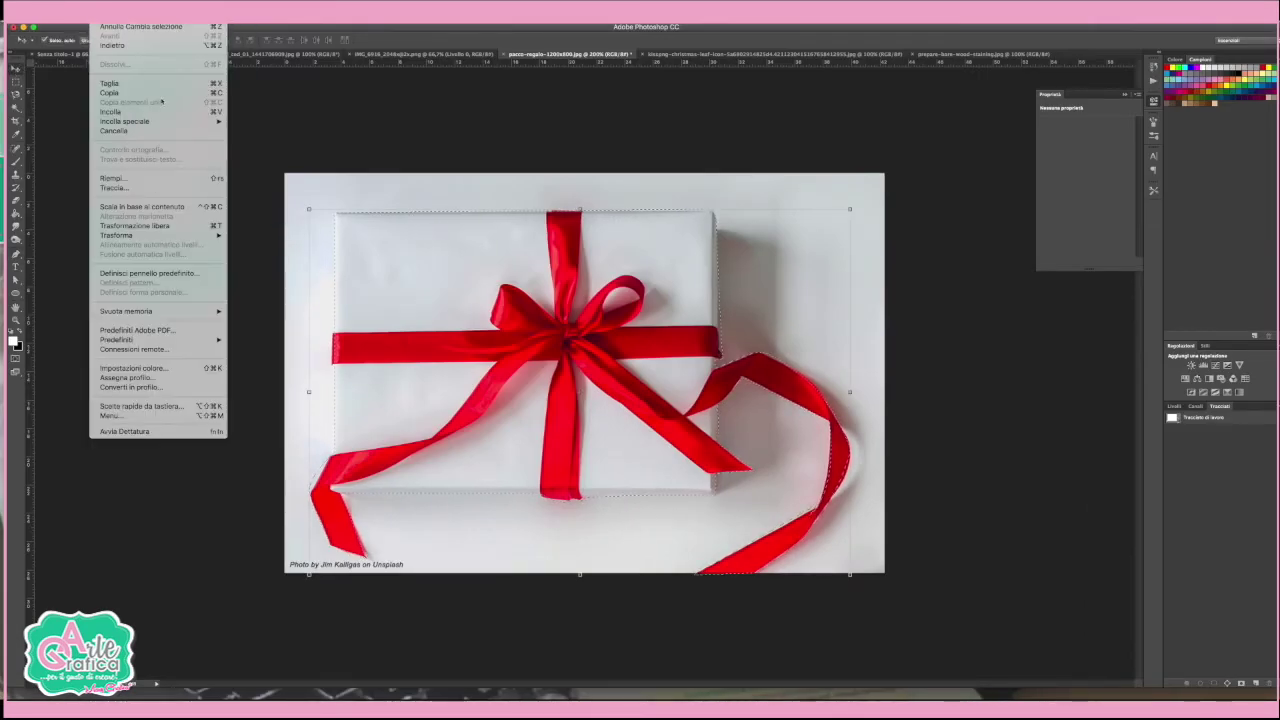
left_click(124, 97)
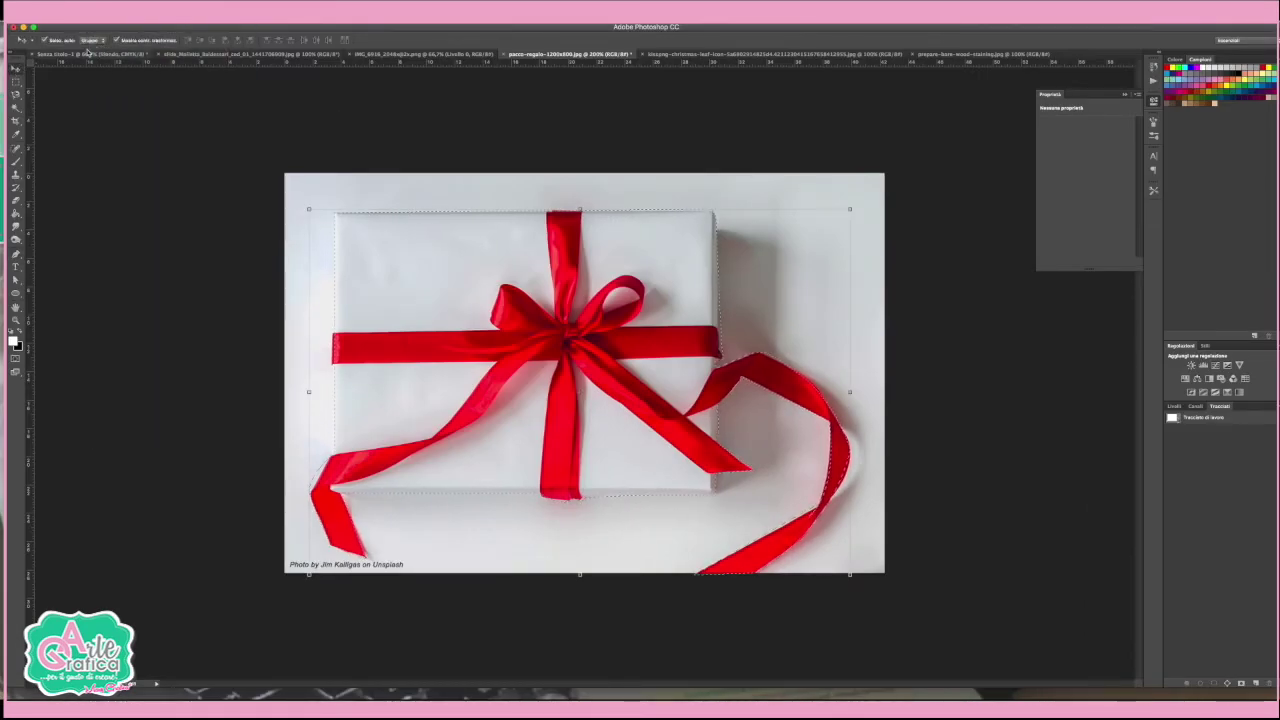
left_click(985, 54)
left_click(108, 18)
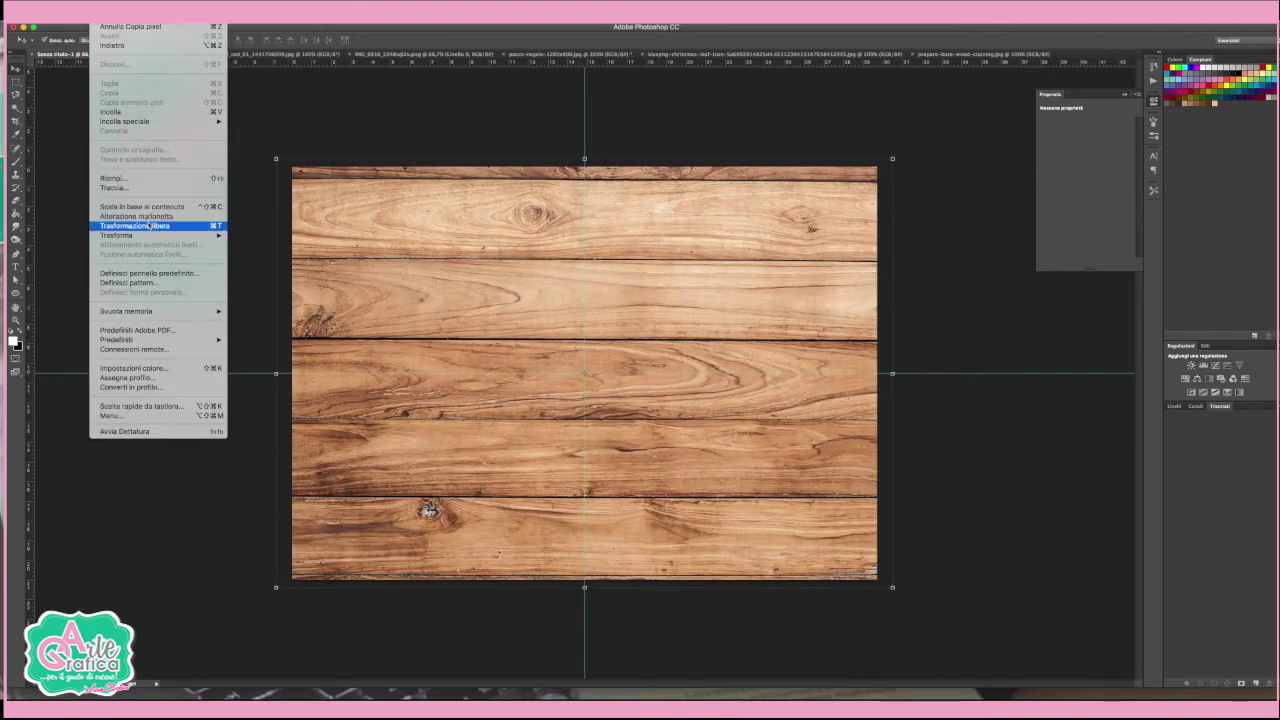
left_click(134, 112)
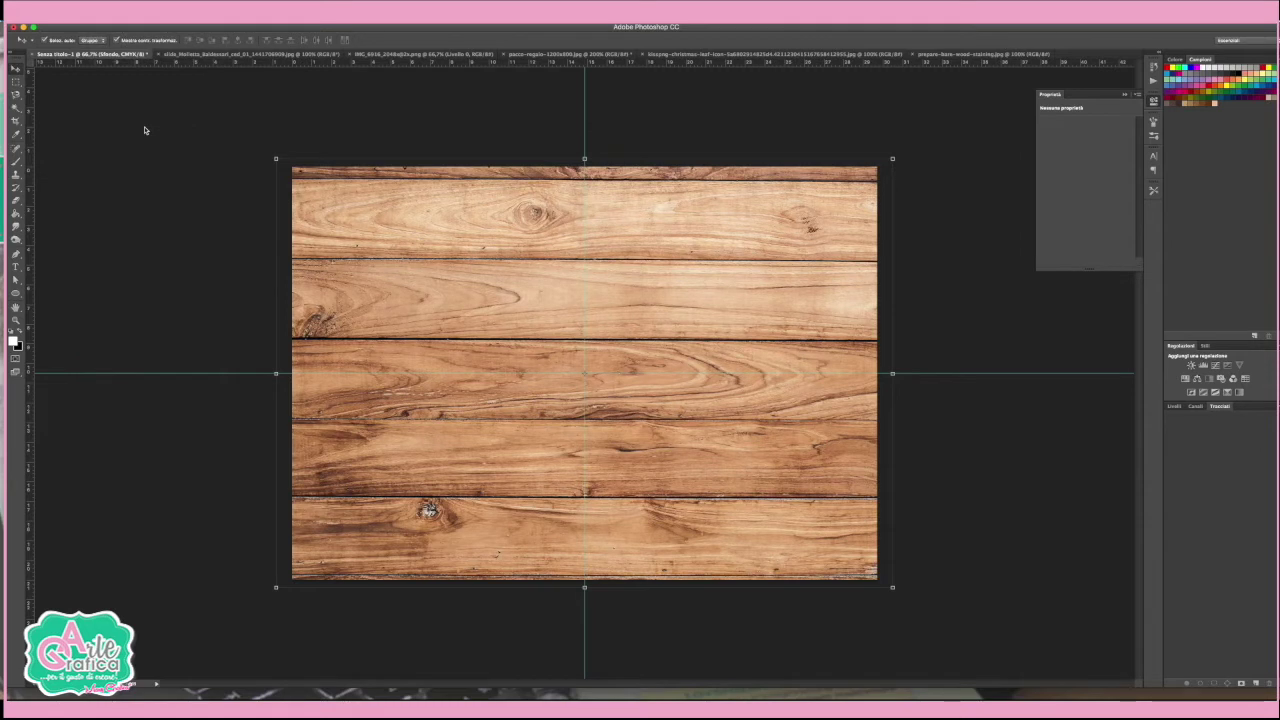
Step: Move the gift into the bottom-left corner and tilt it about 10 degrees
mouse_move(608, 328)
left_mouse_down()
mouse_move(585, 368)
mouse_move(432, 508)
mouse_move(590, 420)
left_mouse_up()
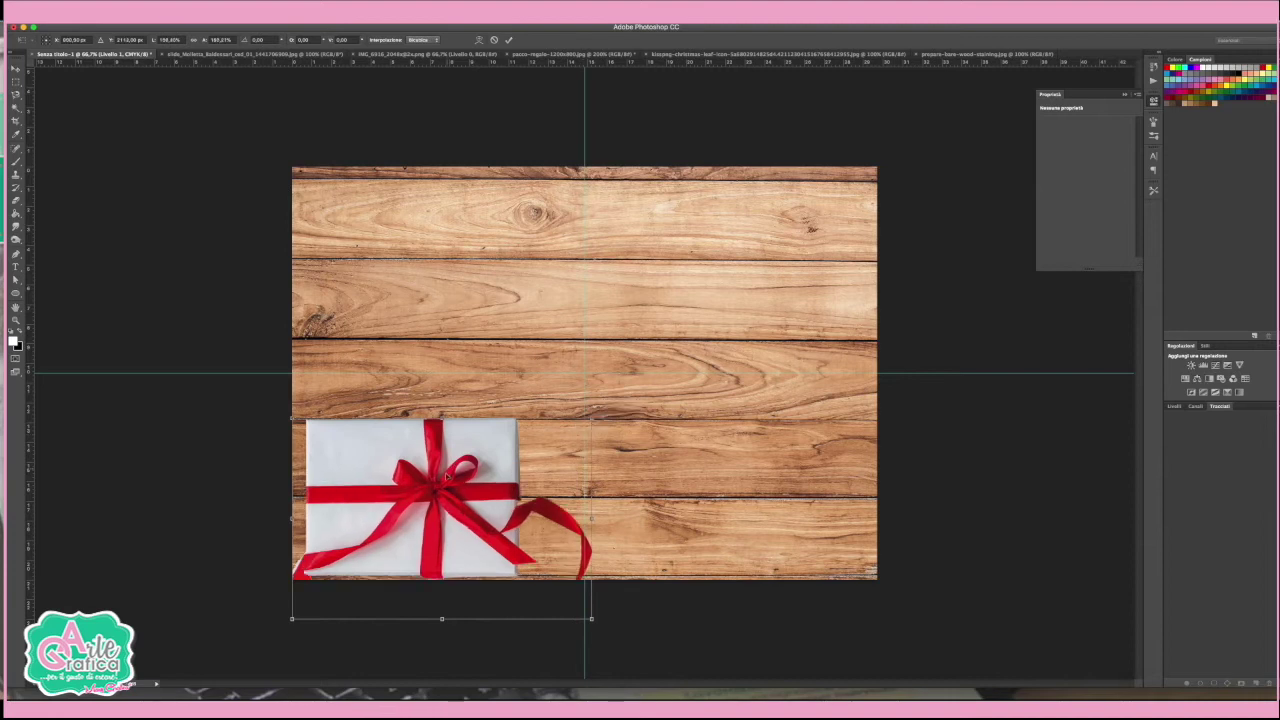
mouse_move(452, 467)
left_mouse_down()
mouse_move(436, 508)
mouse_move(445, 536)
left_mouse_up()
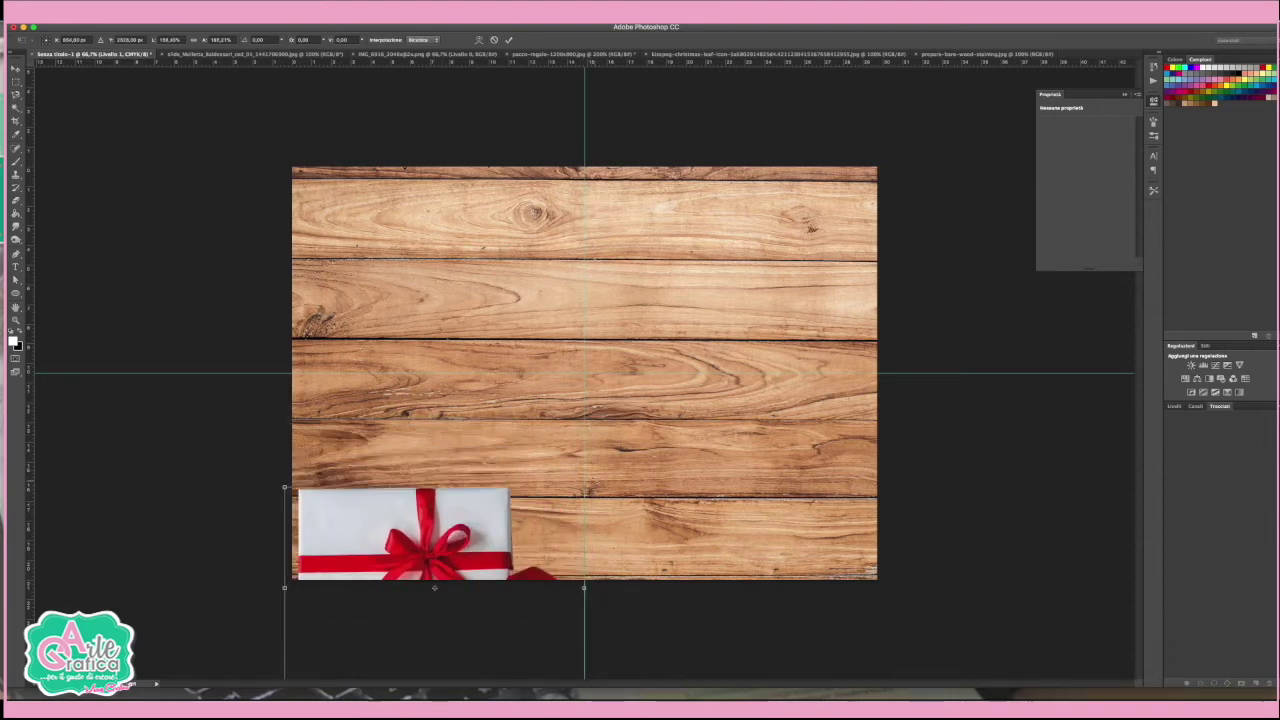
mouse_move(572, 462)
left_mouse_down()
mouse_move(553, 452)
mouse_move(522, 478)
left_mouse_up()
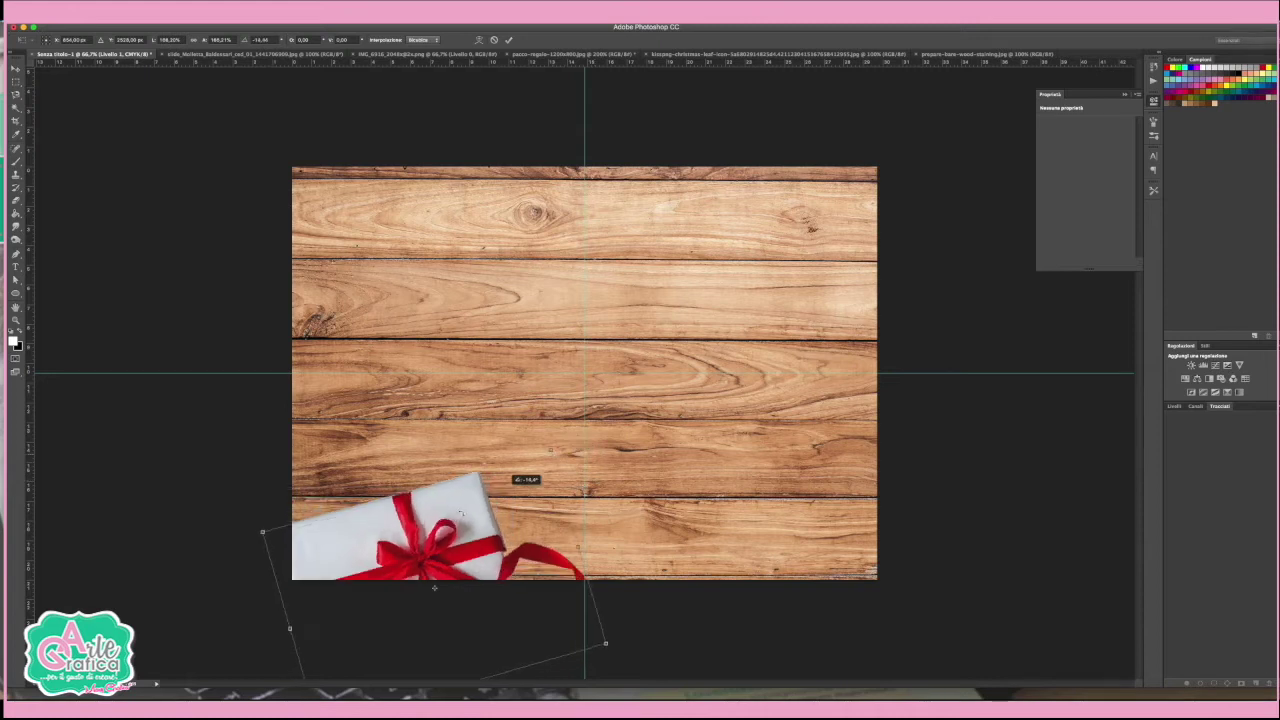
left_click_drag(478, 518, 485, 522)
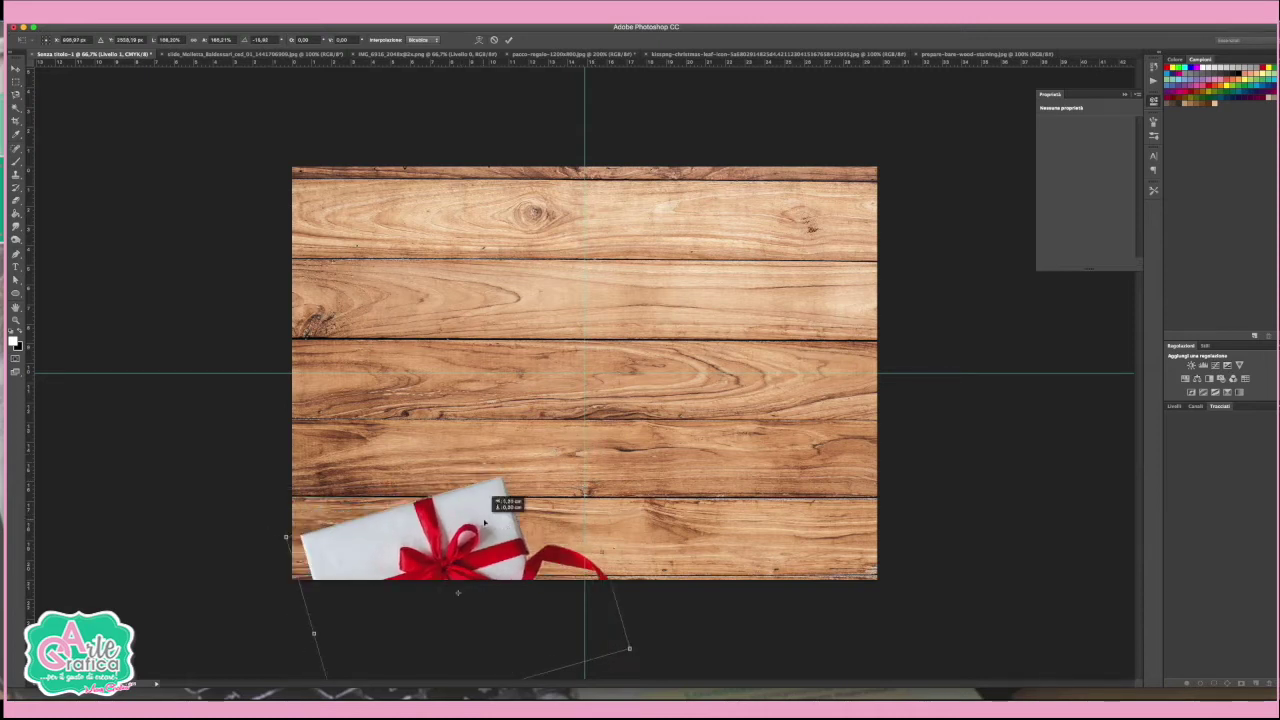
key("Return")
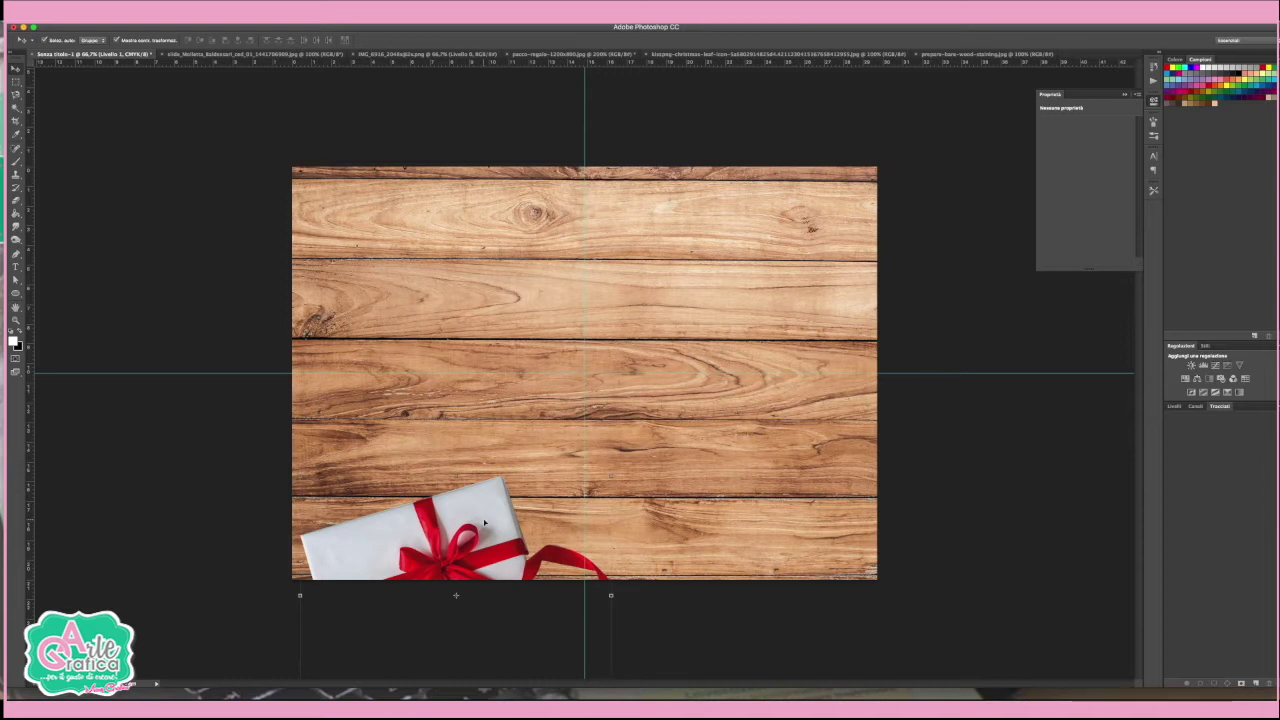
left_click_drag(485, 522, 479, 504)
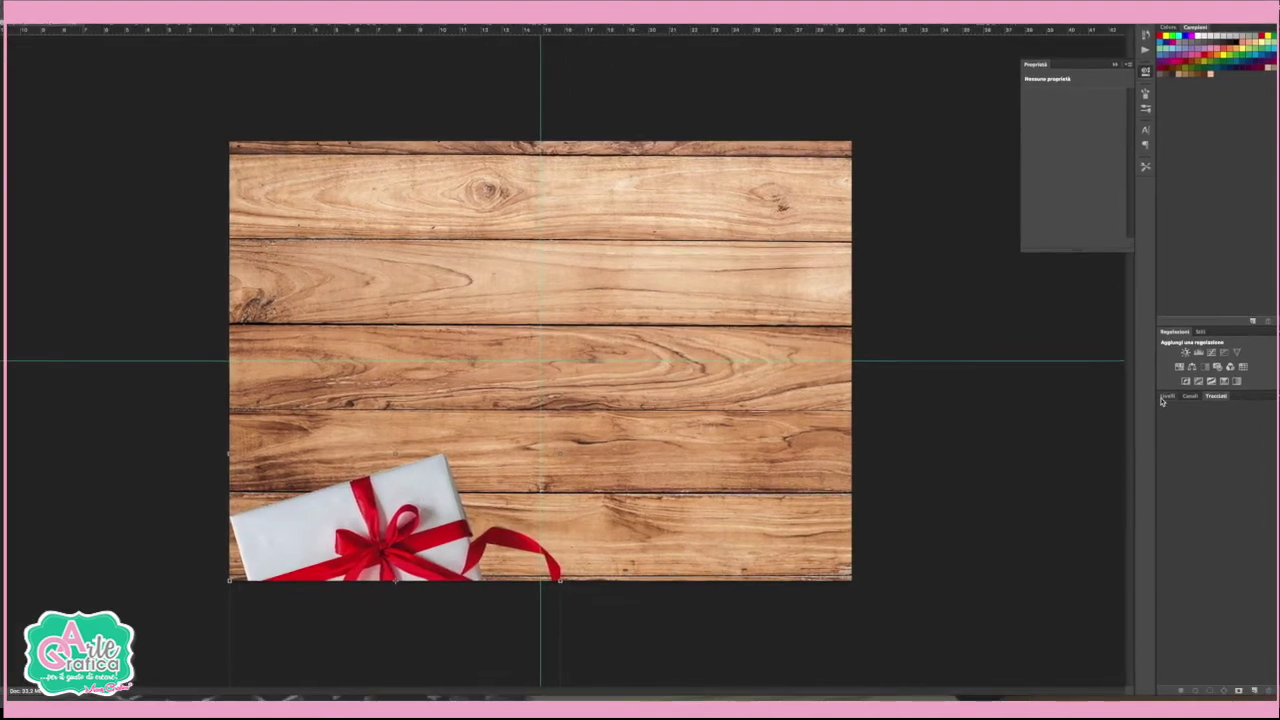
left_click(1174, 406)
Step: Add an Ombra esterna drop shadow with a larger Dimensione to the gift, then show IMG_8318
left_click(1200, 683)
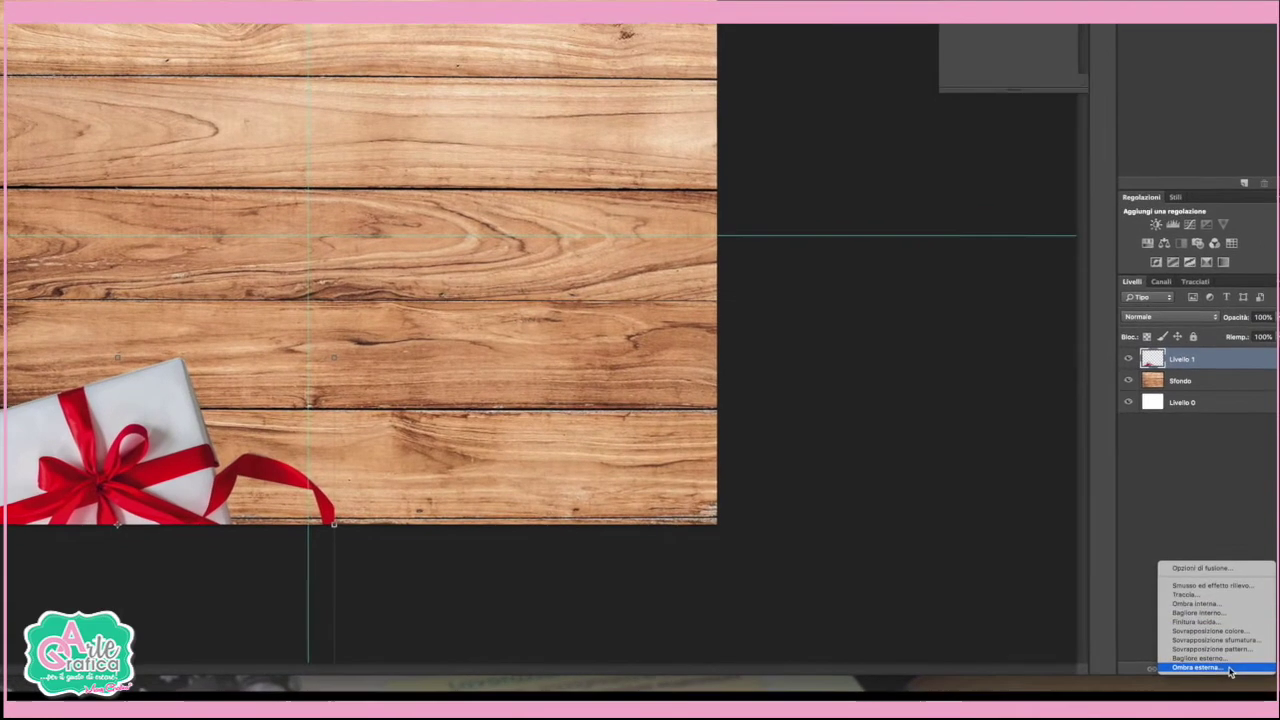
left_click(1267, 662)
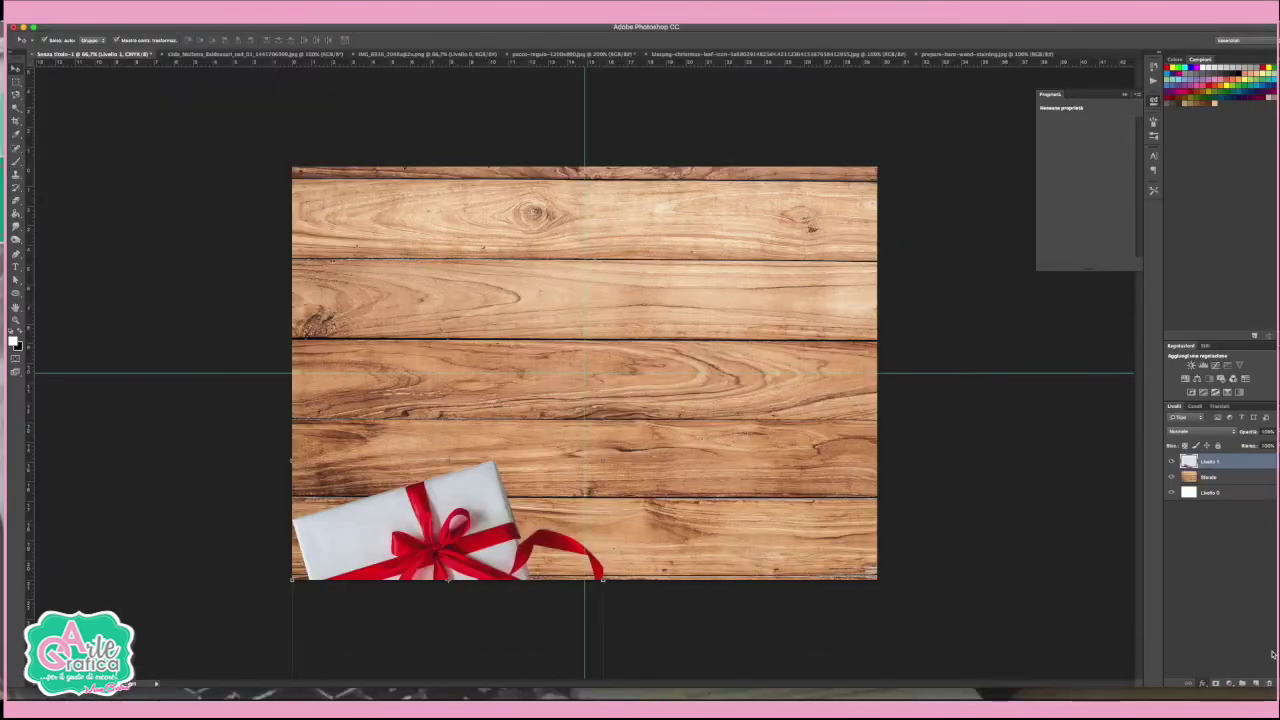
left_click_drag(1020, 470, 1022, 470)
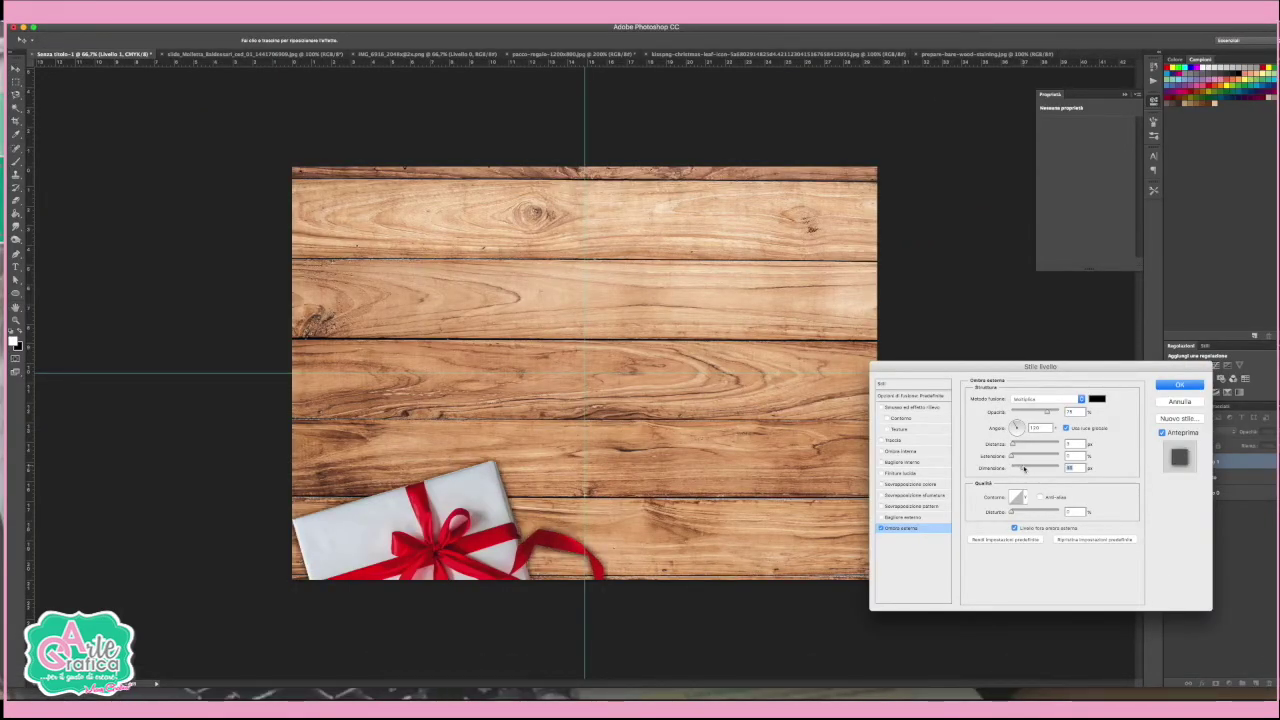
left_click(1193, 386)
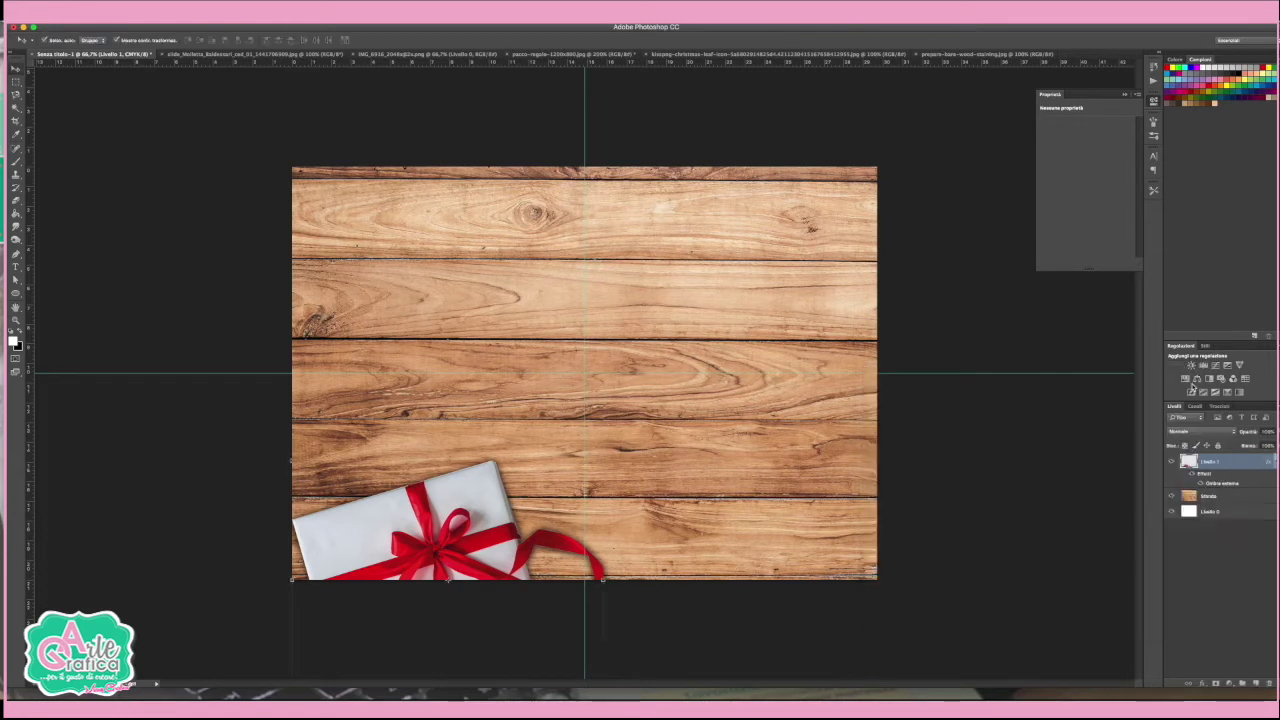
left_click(406, 54)
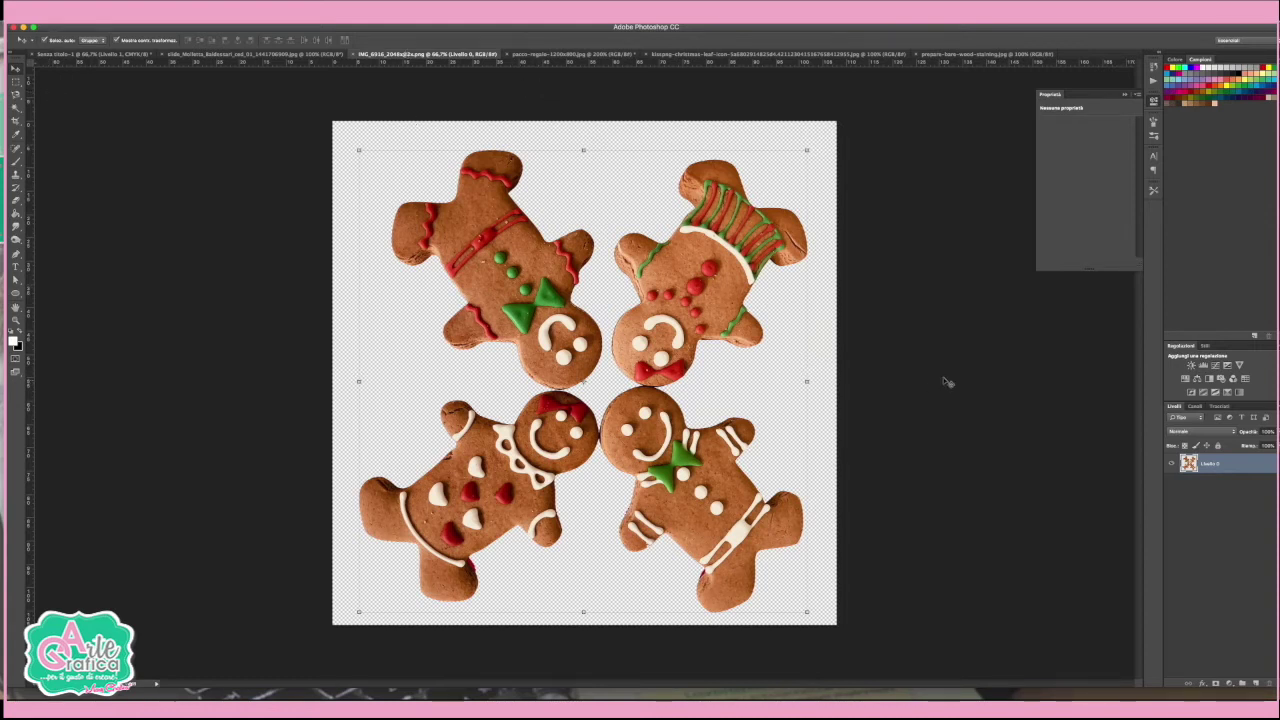
Step: Lasso-select the lower-left gingerbread cookie
left_click(15, 94)
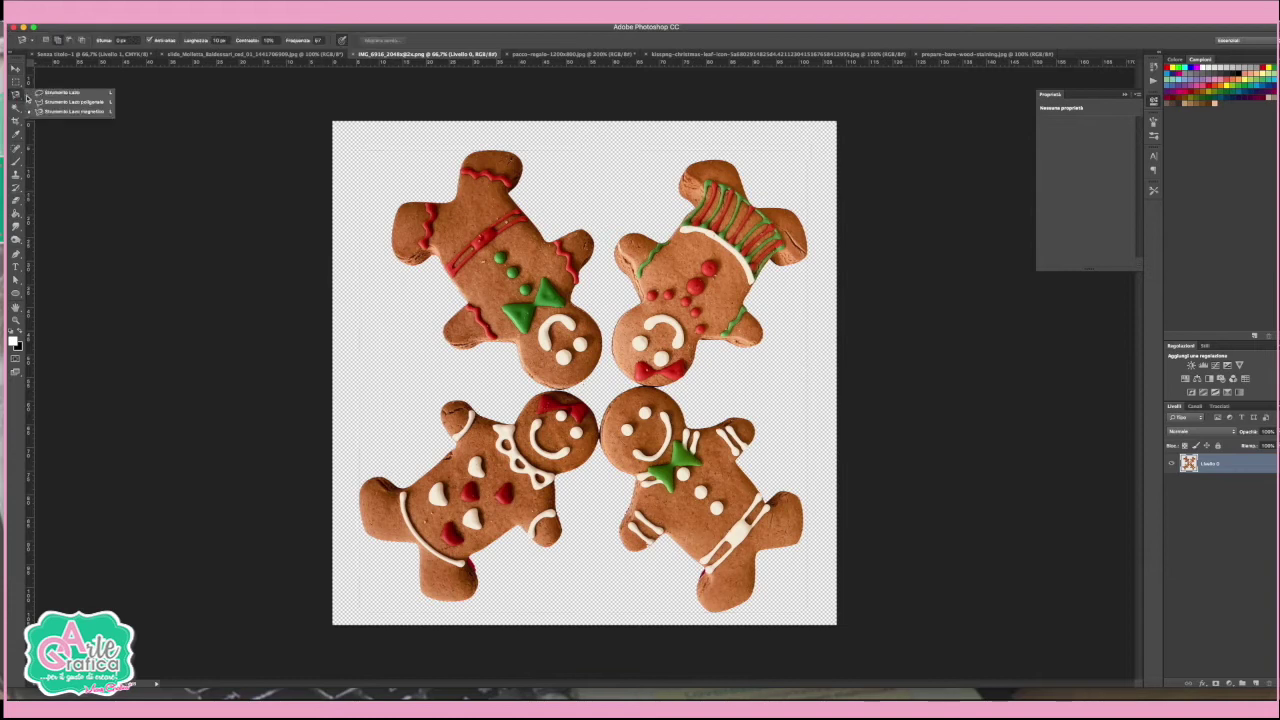
left_click(60, 92)
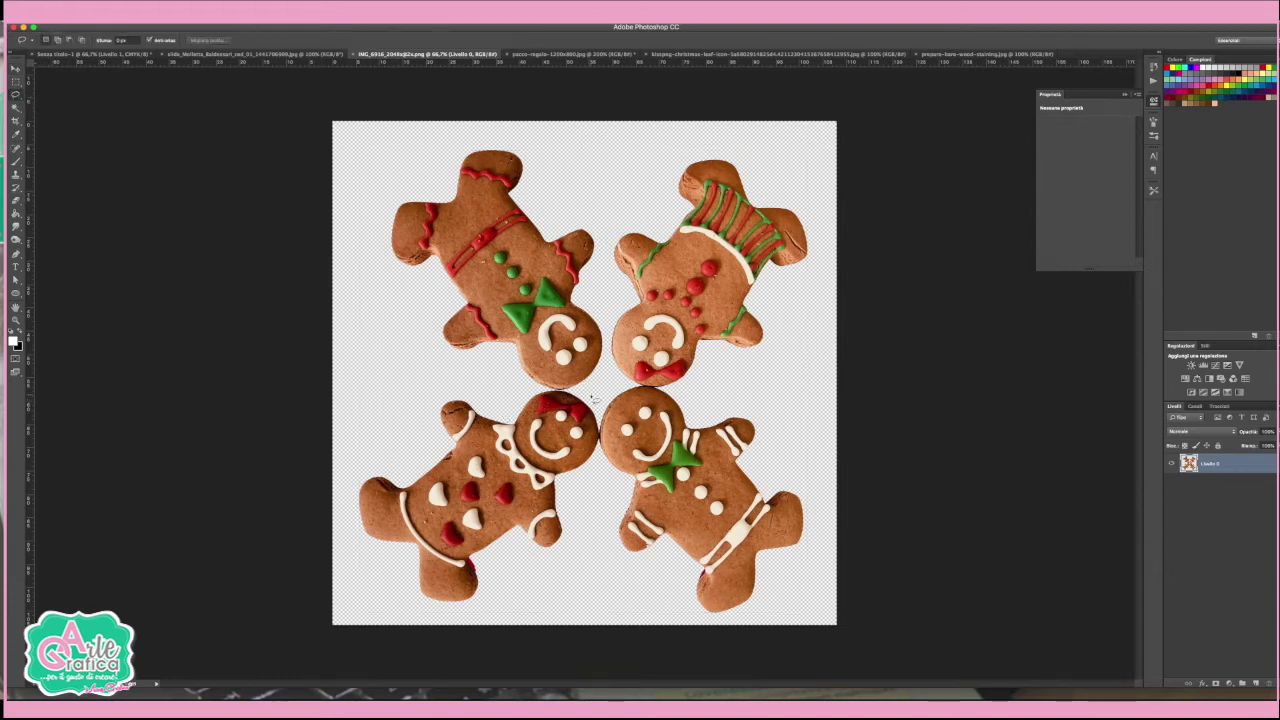
left_click_drag(556, 394, 415, 409)
mouse_move(354, 536)
left_mouse_down()
mouse_move(392, 590)
mouse_move(469, 618)
left_mouse_up()
mouse_move(508, 574)
left_mouse_down()
mouse_move(524, 552)
mouse_move(577, 535)
left_mouse_up()
left_click_drag(592, 470, 600, 458)
left_click_drag(597, 410, 594, 400)
Step: Copy the selected cookie and return to the Senza titolo-1 composition
left_click(15, 70)
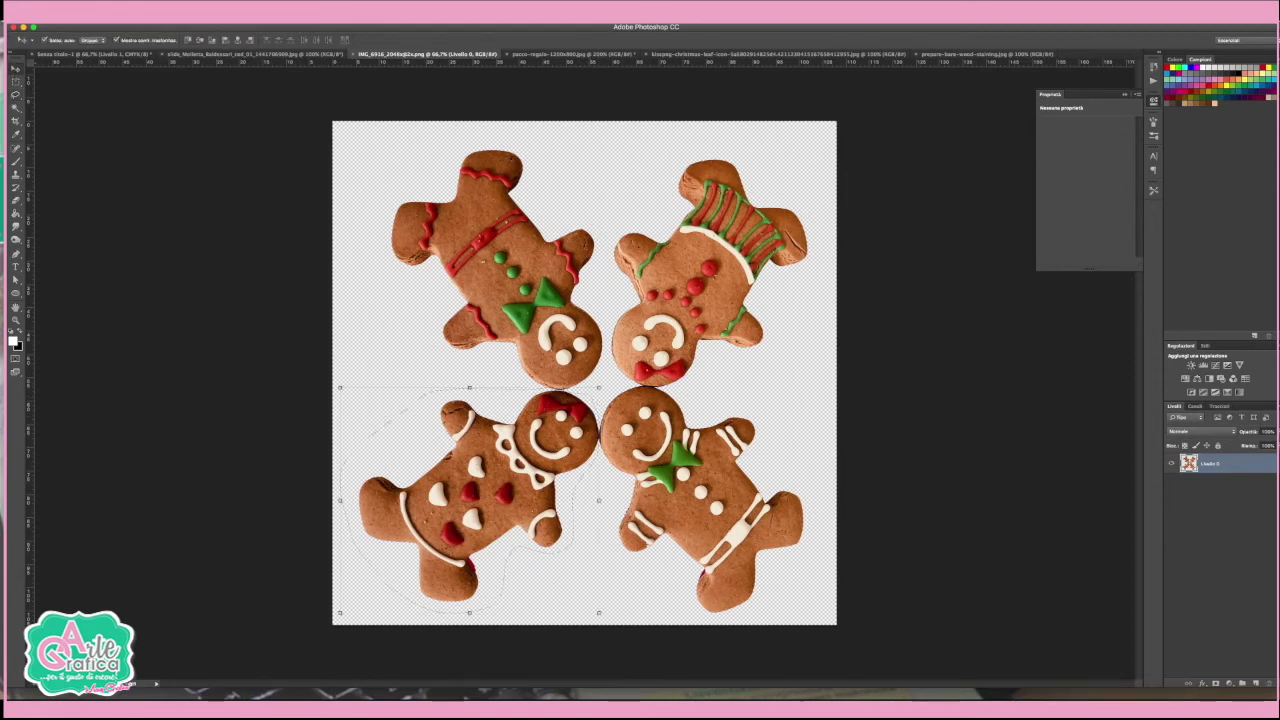
left_click(118, 14)
left_click(131, 94)
left_click(68, 55)
left_click(140, 14)
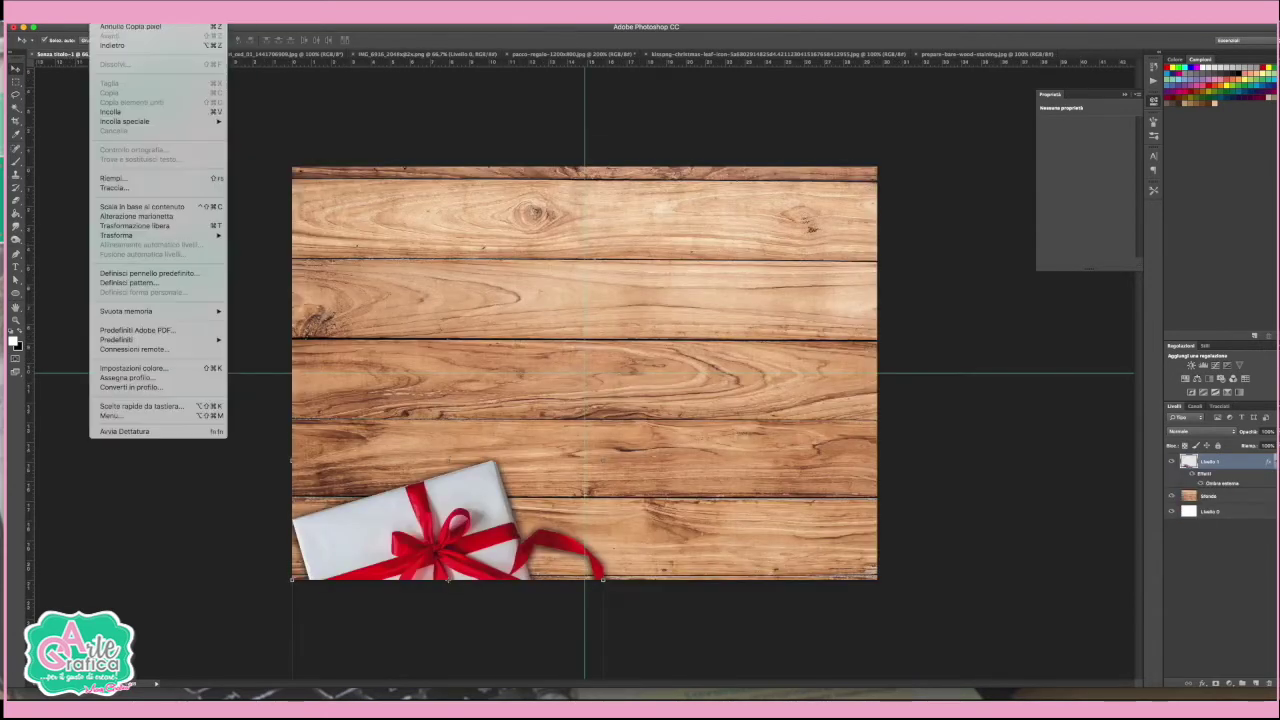
Step: Paste the cookie, rotate it upright, shrink it, and place it in the bottom-right corner
left_click(133, 113)
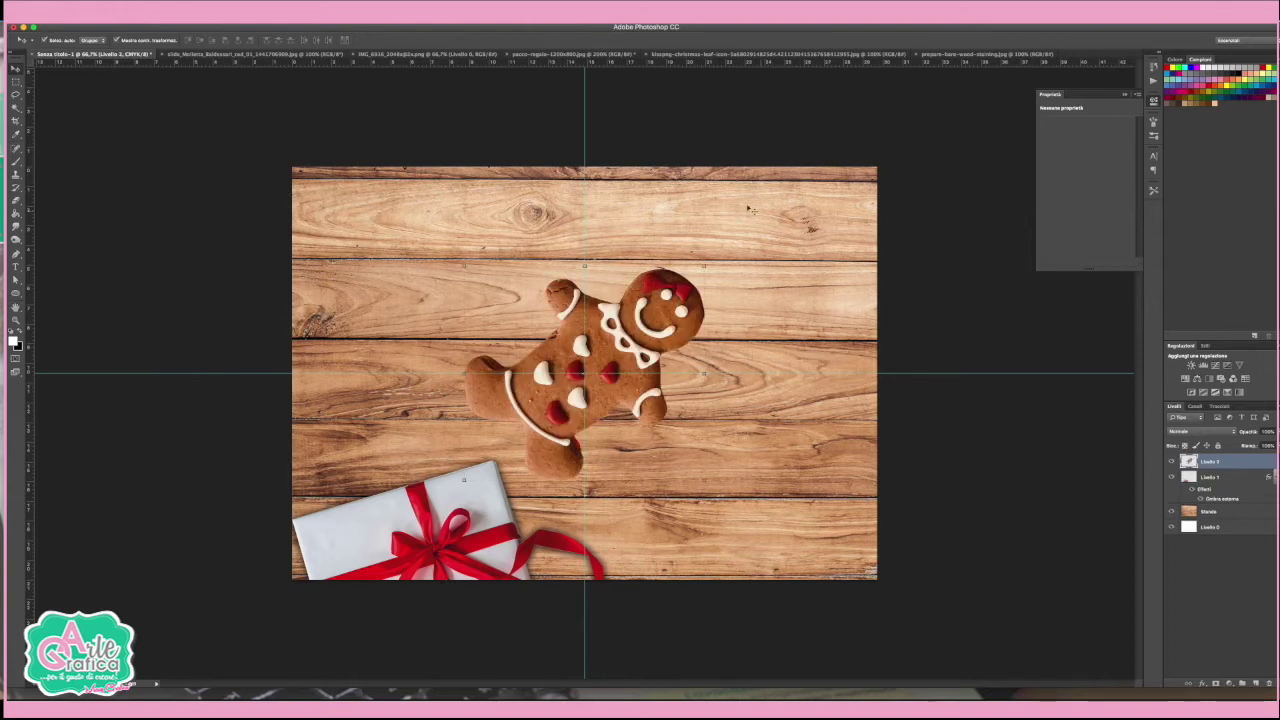
left_click(16, 200)
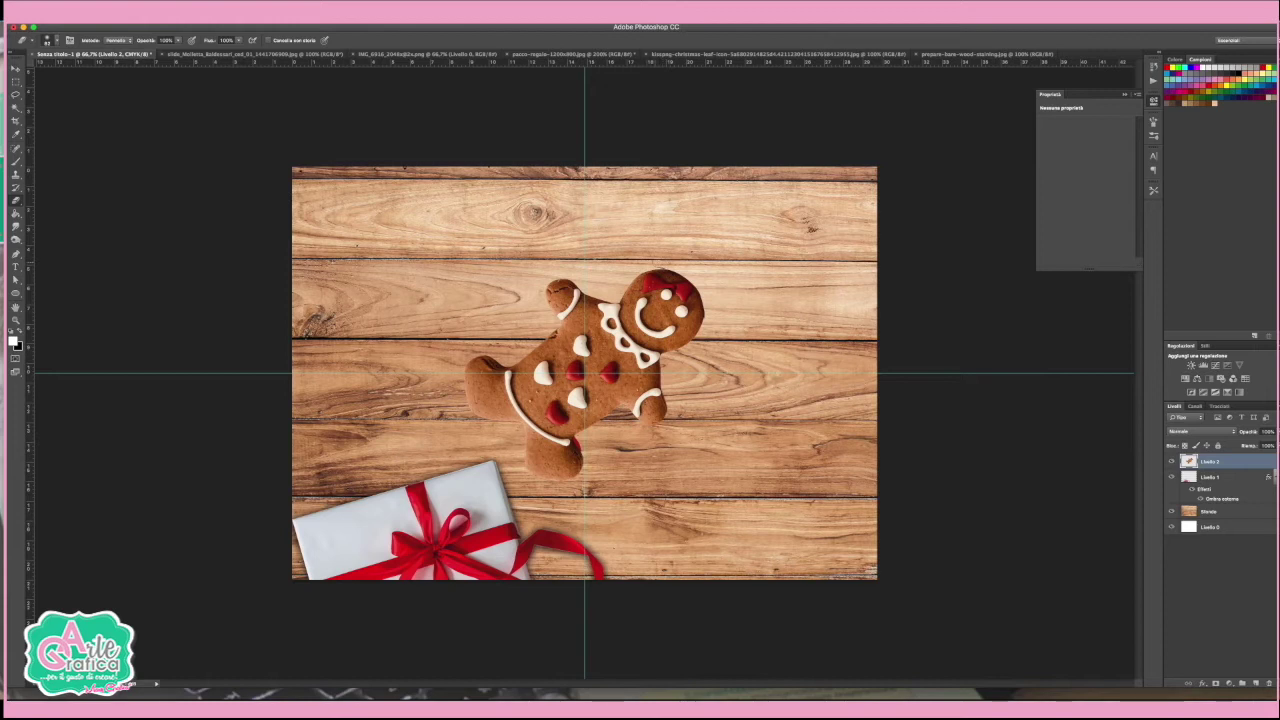
left_click(16, 68)
key("ctrl+t")
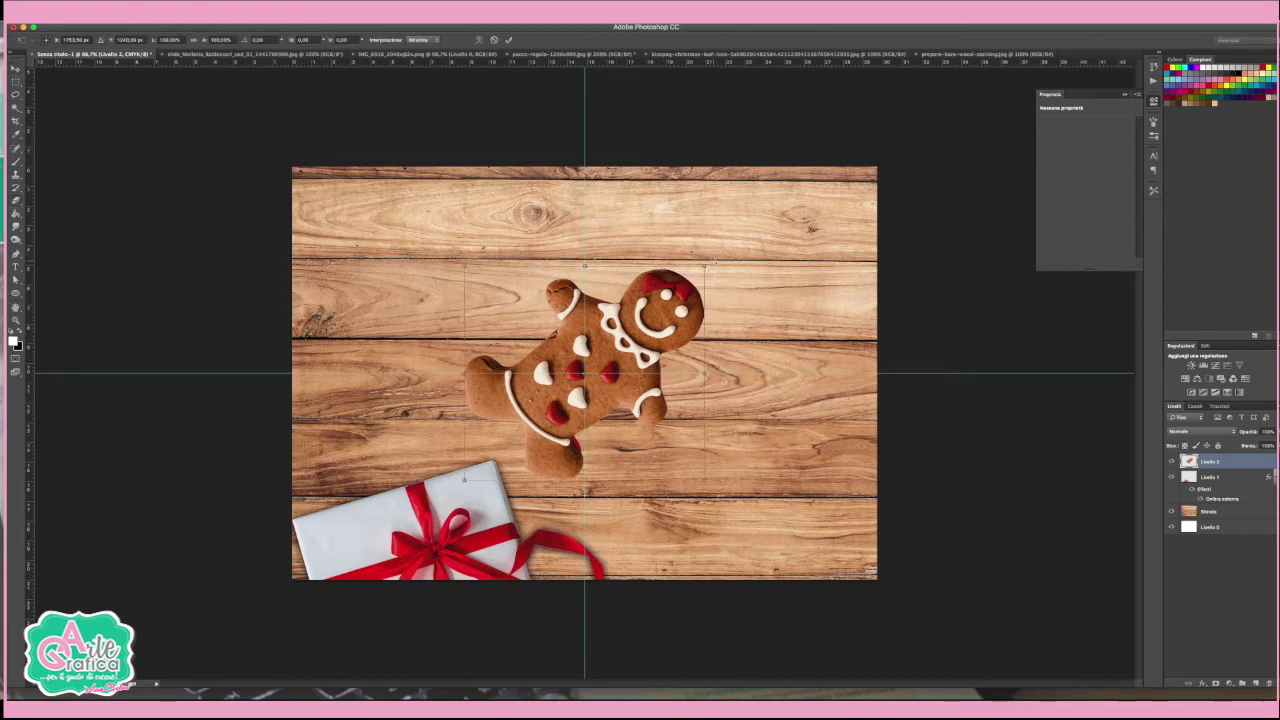
mouse_move(672, 276)
left_mouse_down()
mouse_move(576, 204)
mouse_move(500, 222)
left_mouse_up()
mouse_move(554, 303)
left_mouse_down()
mouse_move(729, 468)
mouse_move(915, 494)
left_mouse_up()
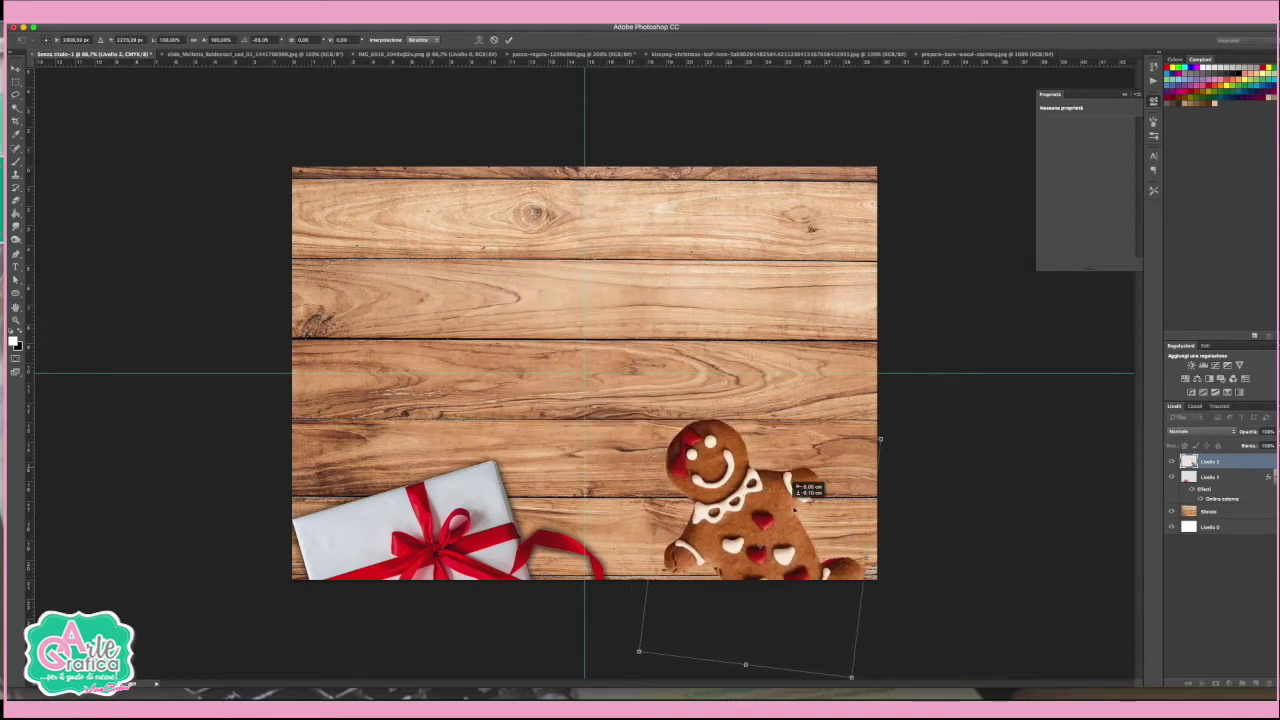
left_click_drag(947, 474, 908, 505)
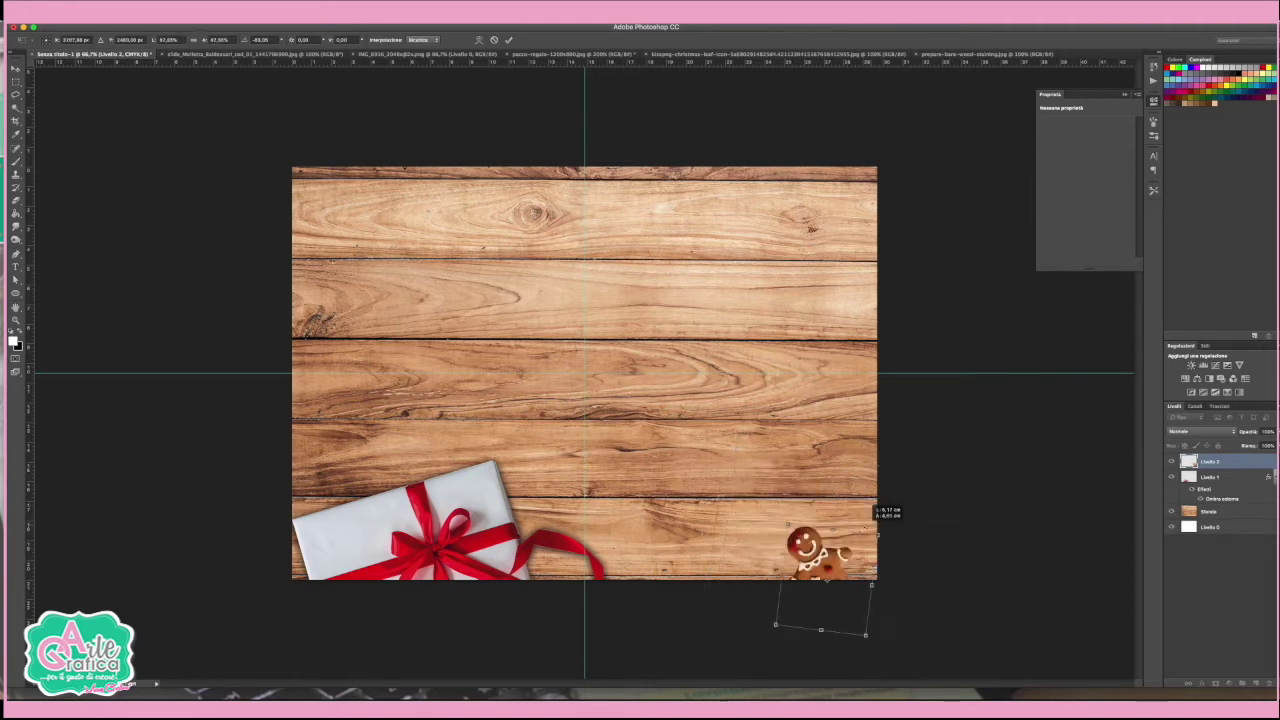
left_click_drag(908, 505, 868, 542)
key("Return")
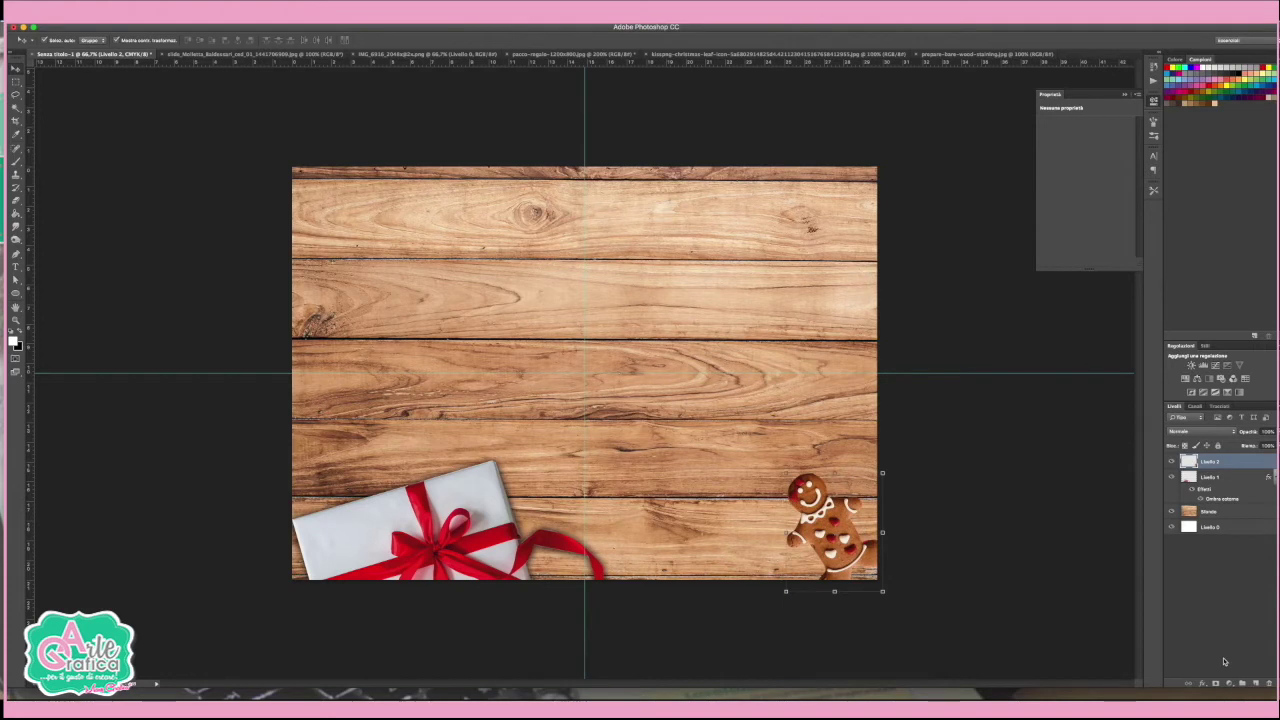
Step: Give the cookie layer an Ombra esterna drop shadow with increased Dimensione
left_click(1201, 683)
left_click(1235, 683)
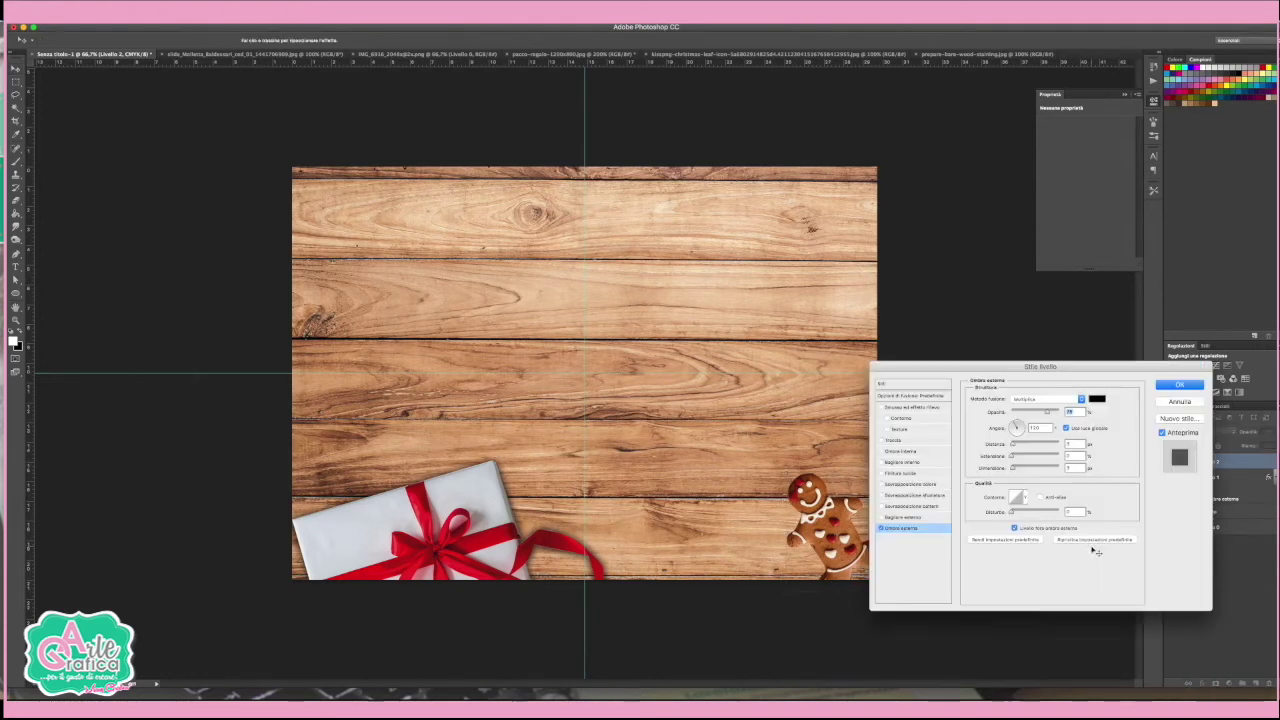
left_click_drag(1012, 466, 1021, 469)
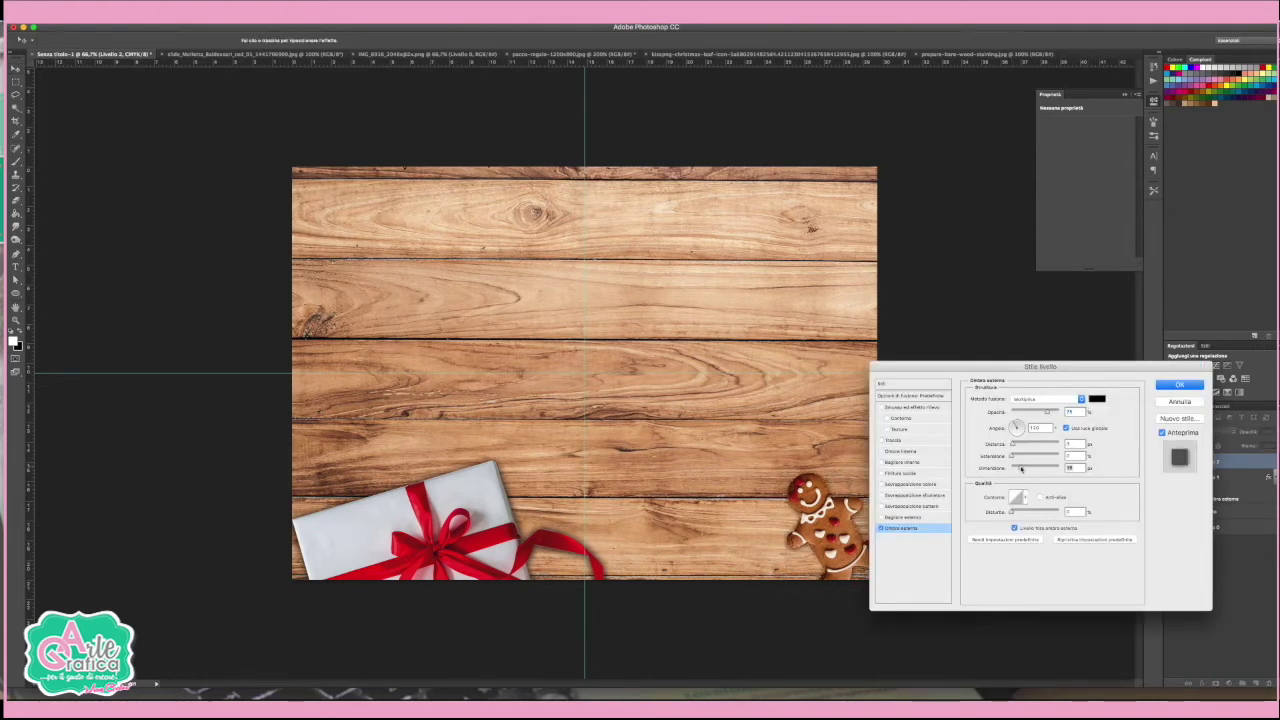
left_click(1172, 385)
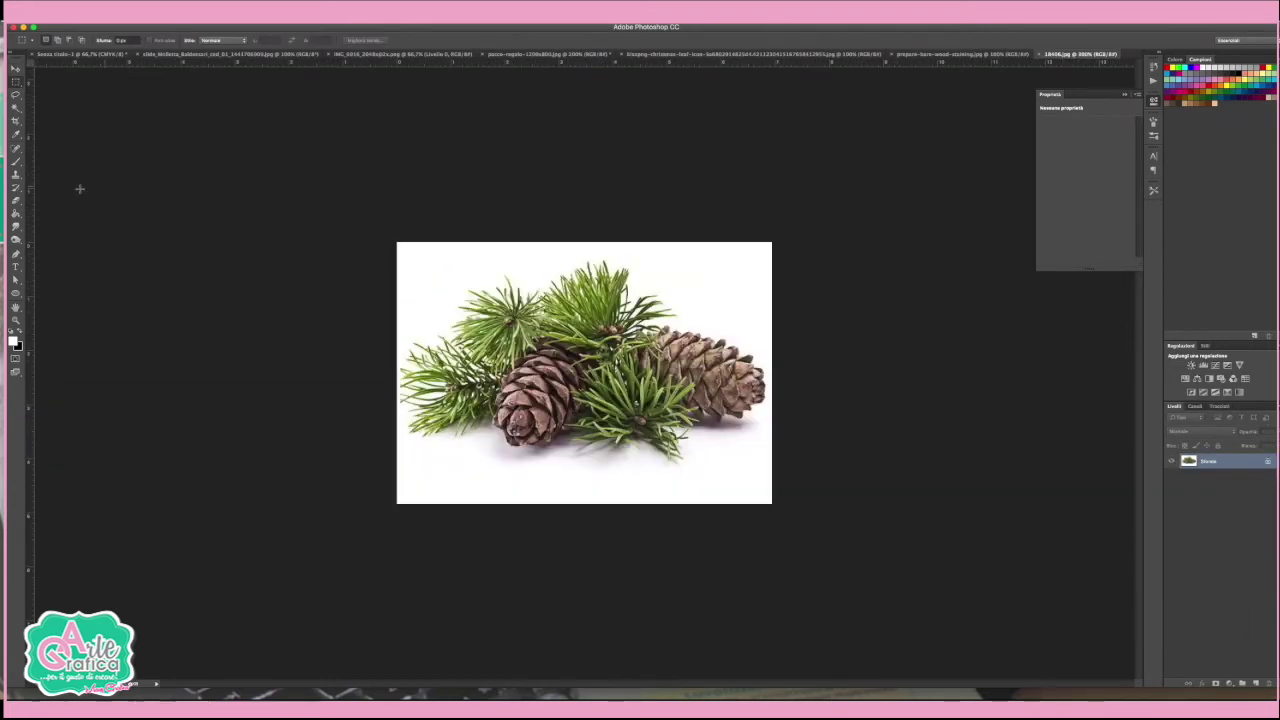
Step: Magic Wand the white background, unlock Sfondo as Livello 0, and delete the white
left_click(15, 148)
left_click(15, 117)
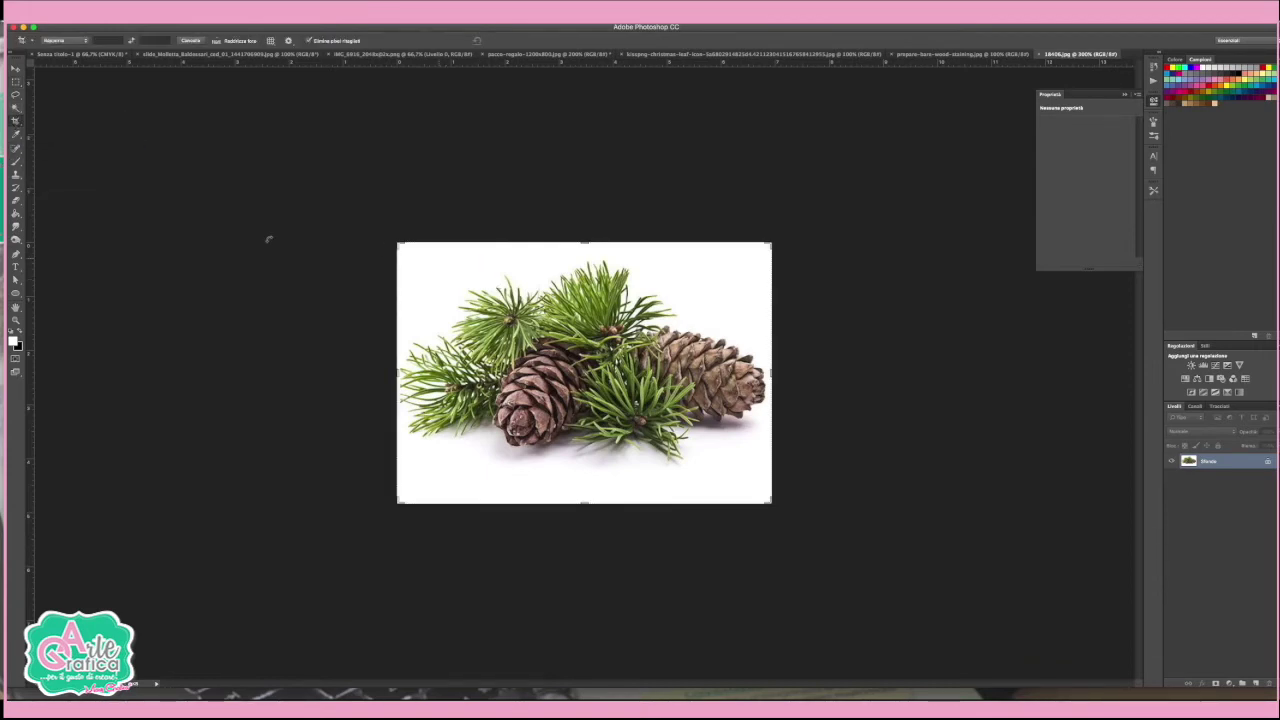
left_click(17, 108)
left_click(458, 259)
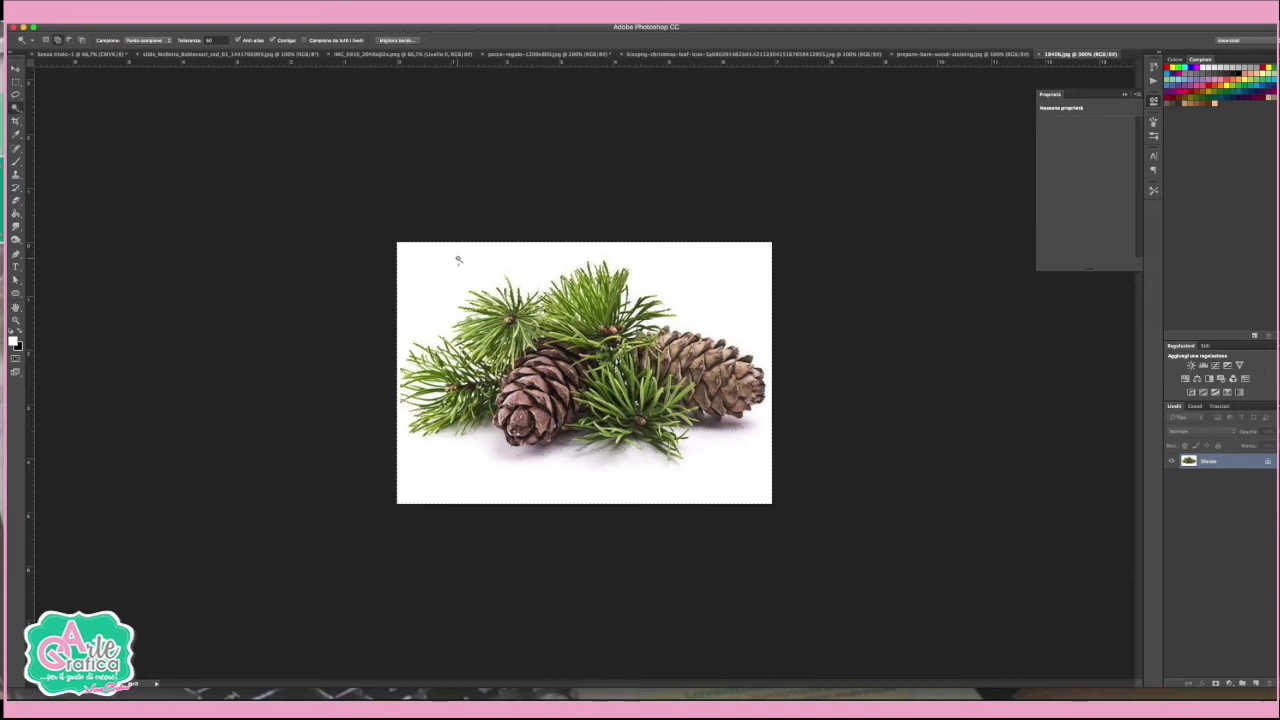
double_click(1238, 462)
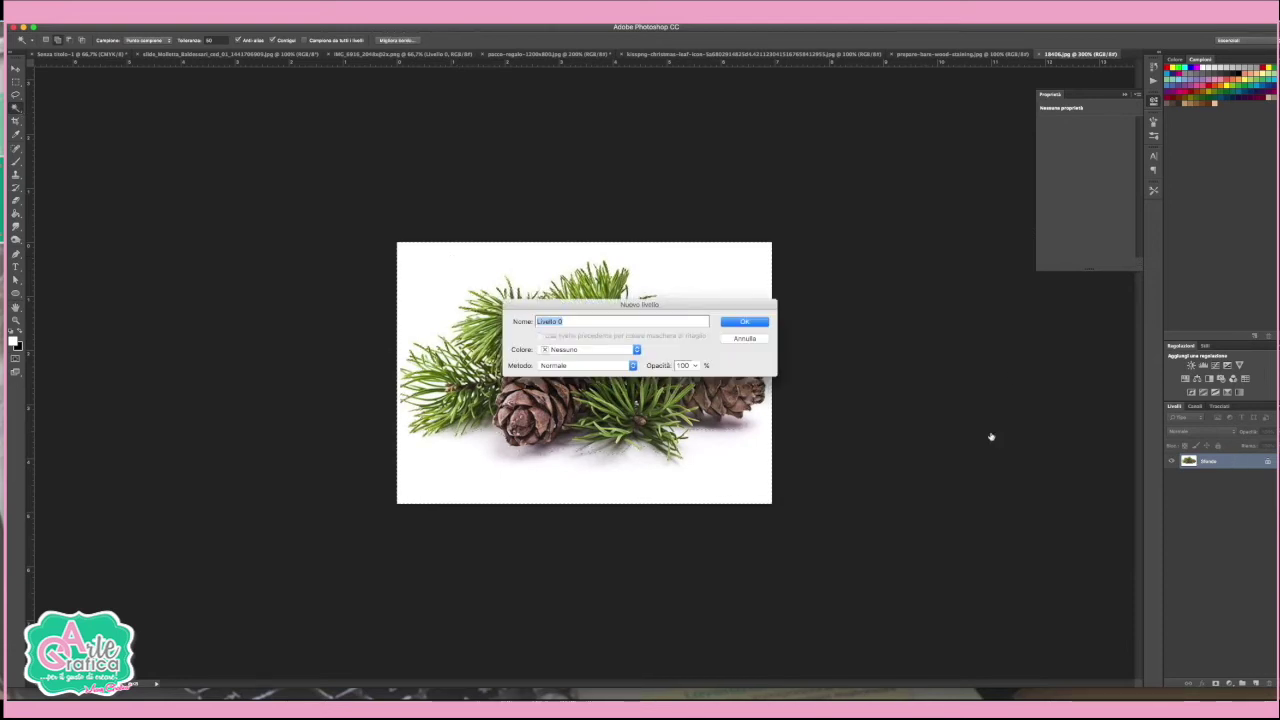
key("Return")
key("Delete")
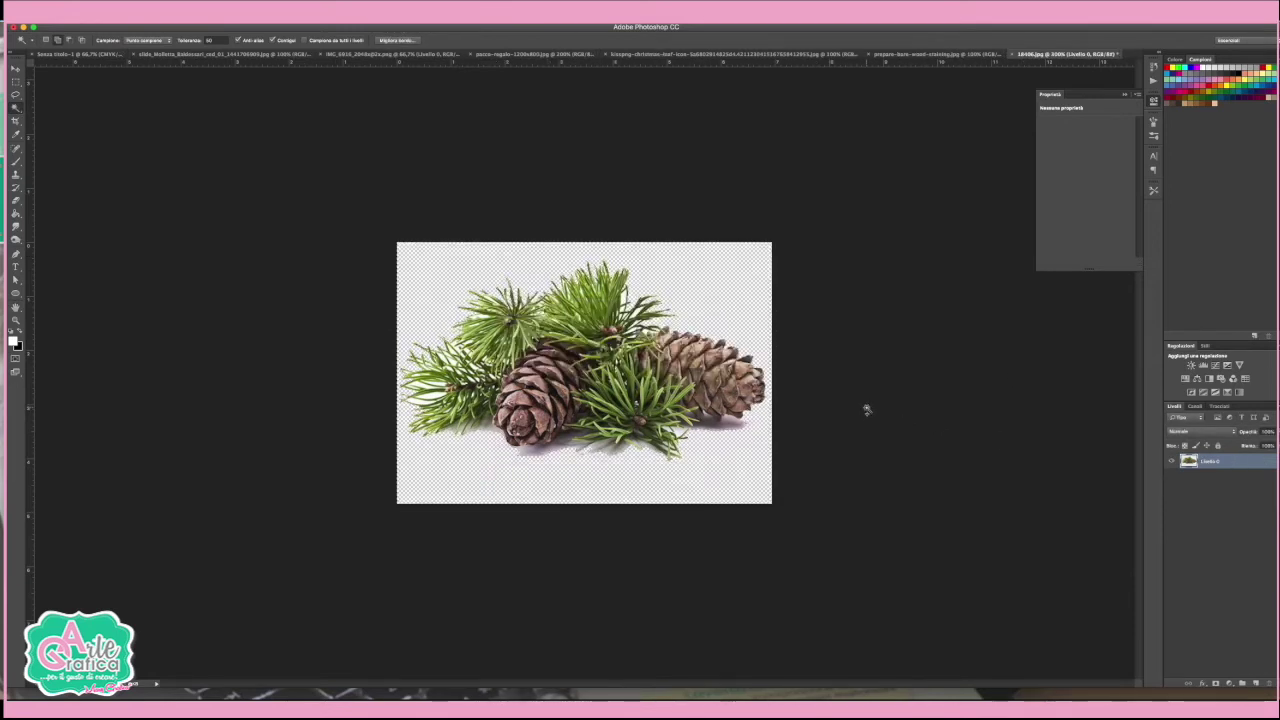
left_click(870, 412)
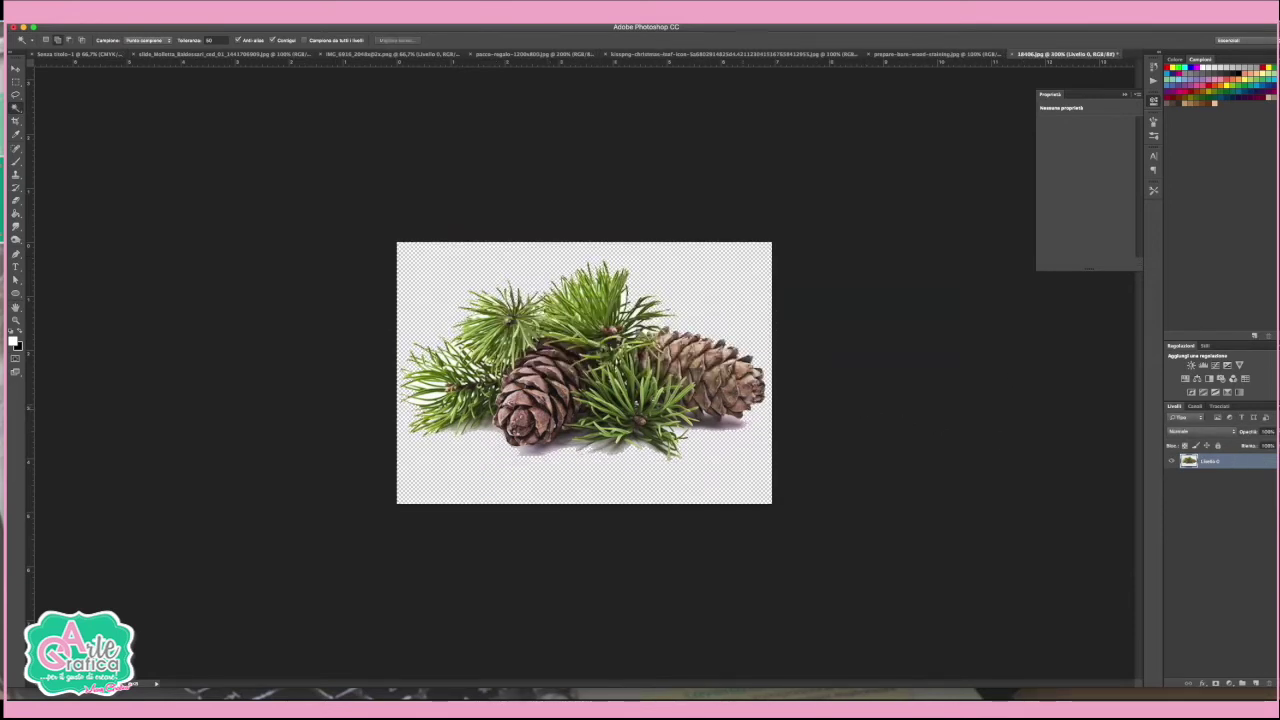
Step: Duplicate the pine-cone layer into the Senza titolo-1 document
right_click(1211, 468)
left_click(1126, 393)
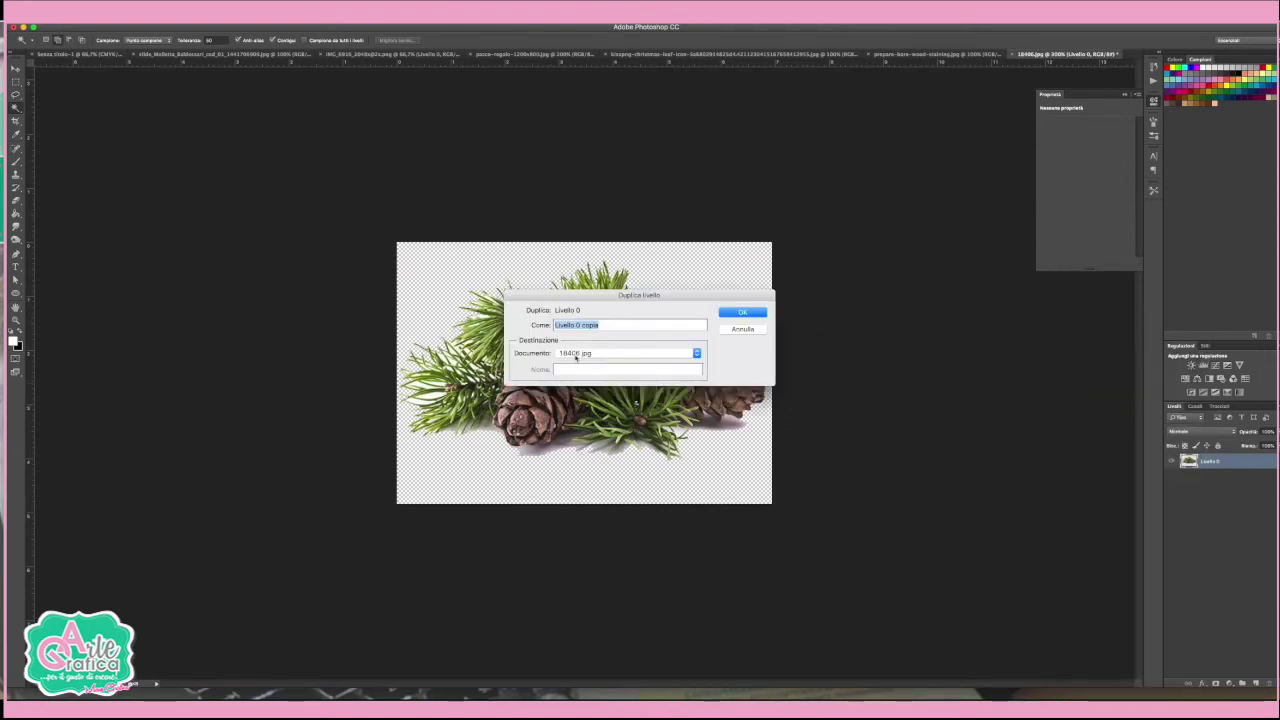
left_click(630, 353)
left_click(628, 297)
left_click(743, 313)
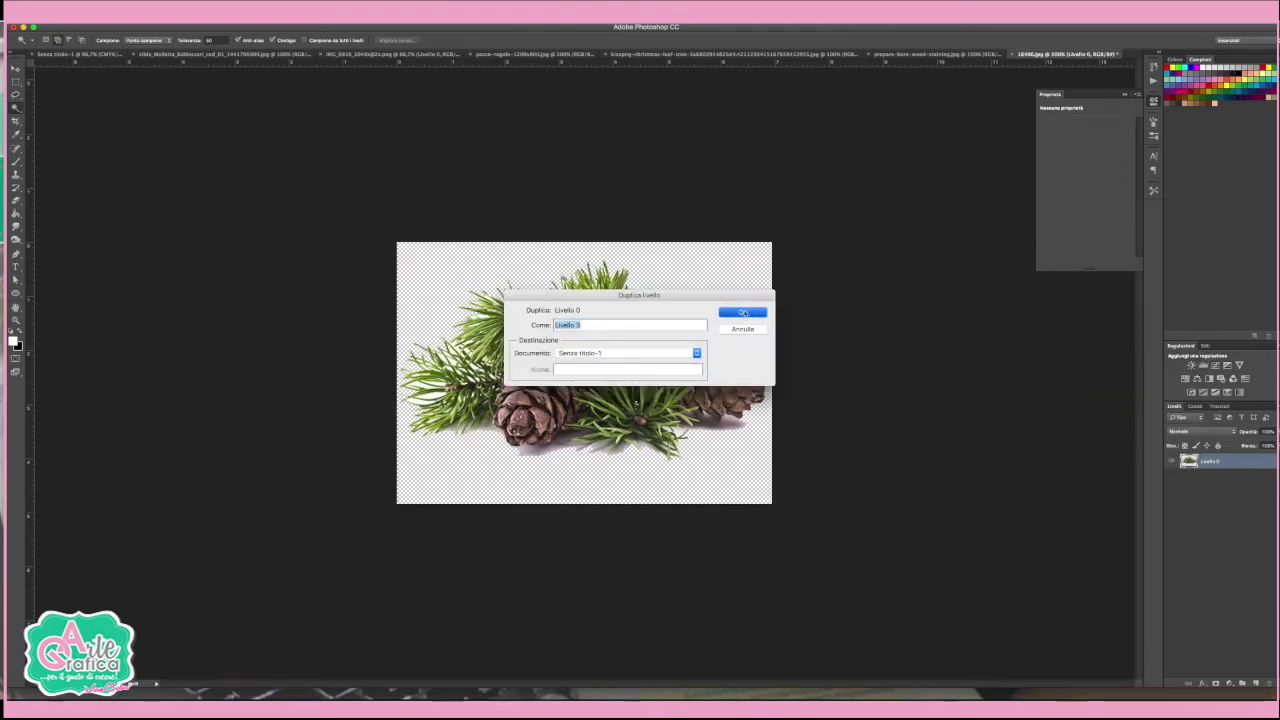
Step: Move the pine cones into the top-left corner of the Senza titolo-1 wood composition
key("v")
left_click(73, 54)
mouse_move(330, 195)
left_mouse_down()
mouse_move(520, 232)
mouse_move(445, 167)
mouse_move(477, 190)
left_mouse_up()
key("Return")
Step: Set the Magic Wand tolerance to 30, after trying 110 and 10
left_click(15, 107)
key("Return")
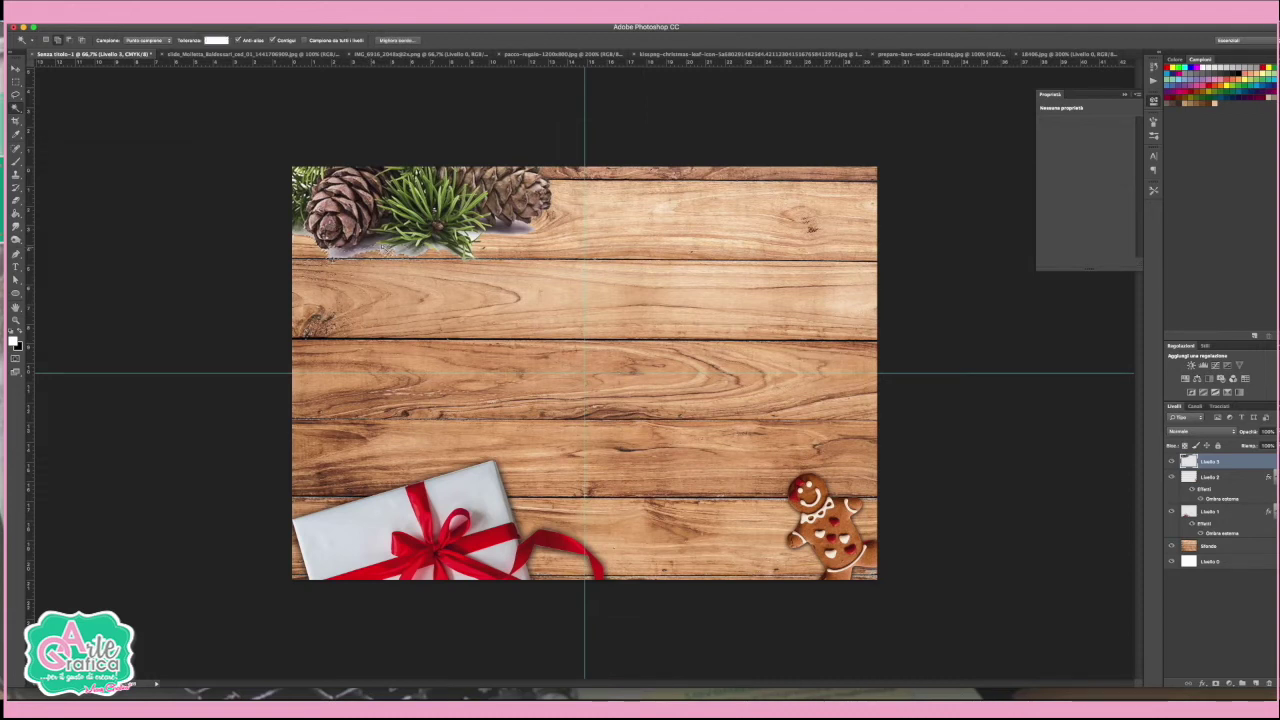
key("Return")
left_click(720, 229)
double_click(212, 40)
type("110")
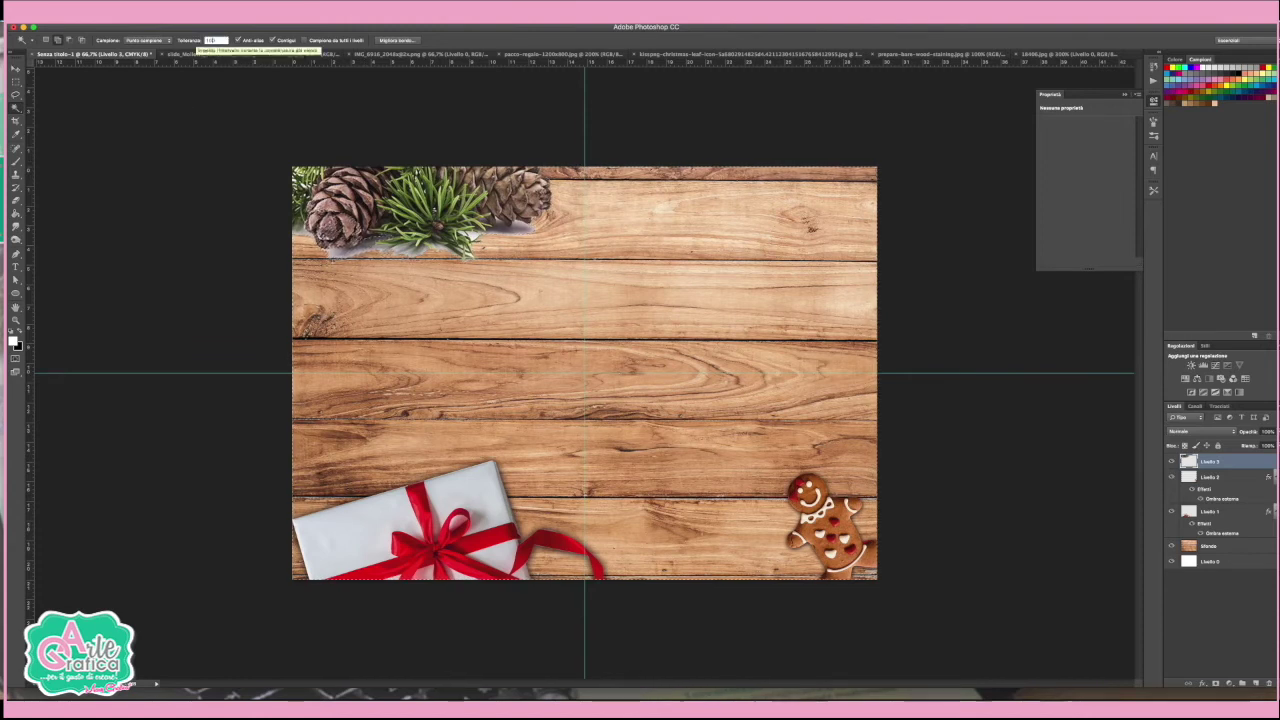
key("Return")
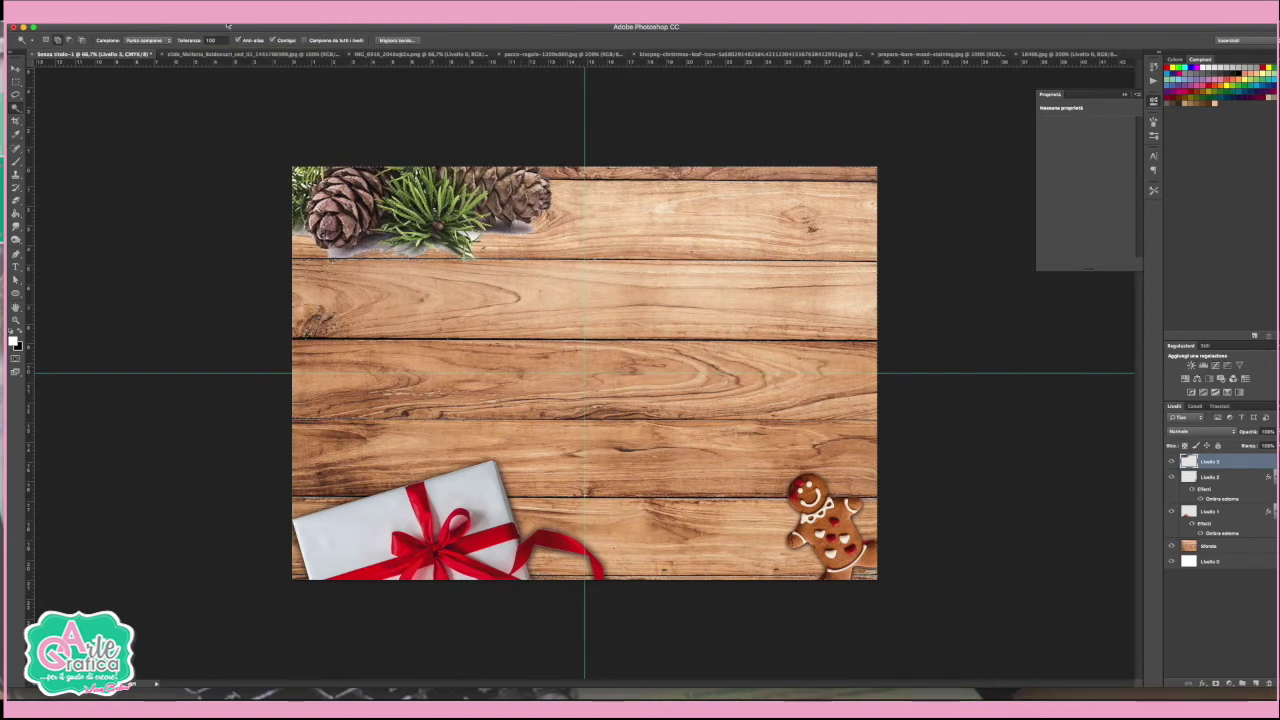
double_click(214, 40)
type("10")
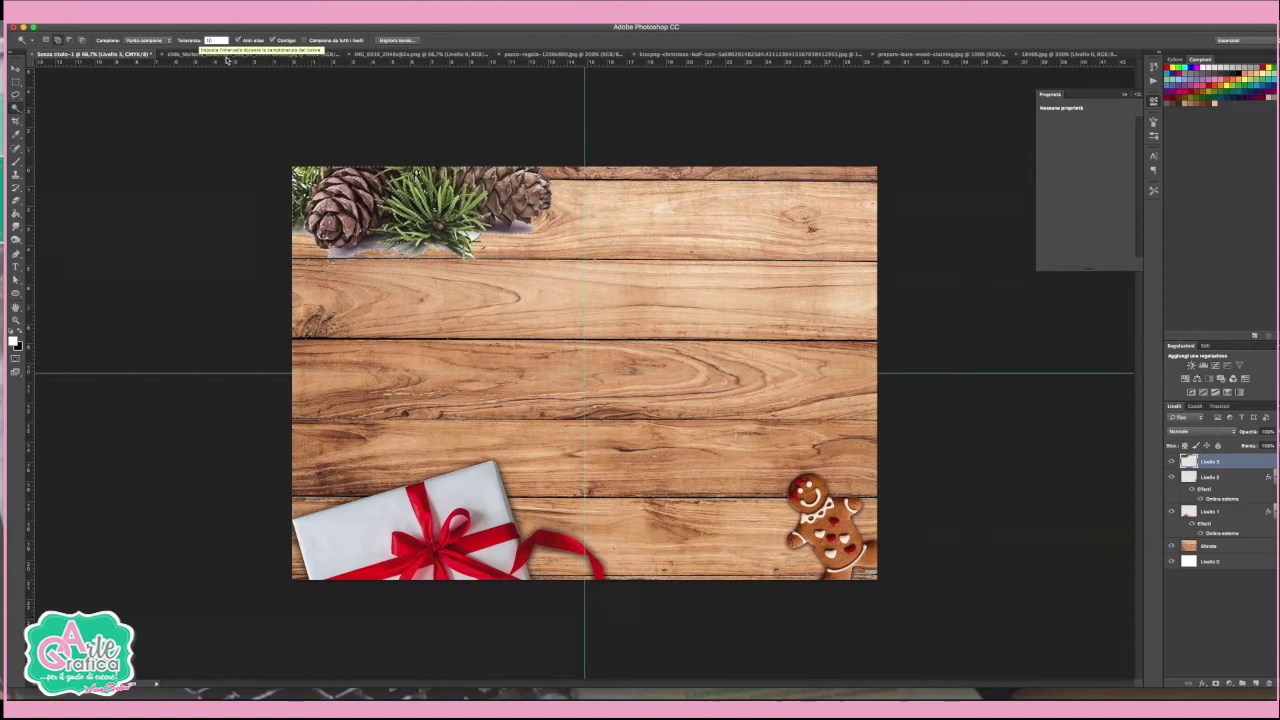
key("Return")
double_click(209, 40)
type("30")
key("Return")
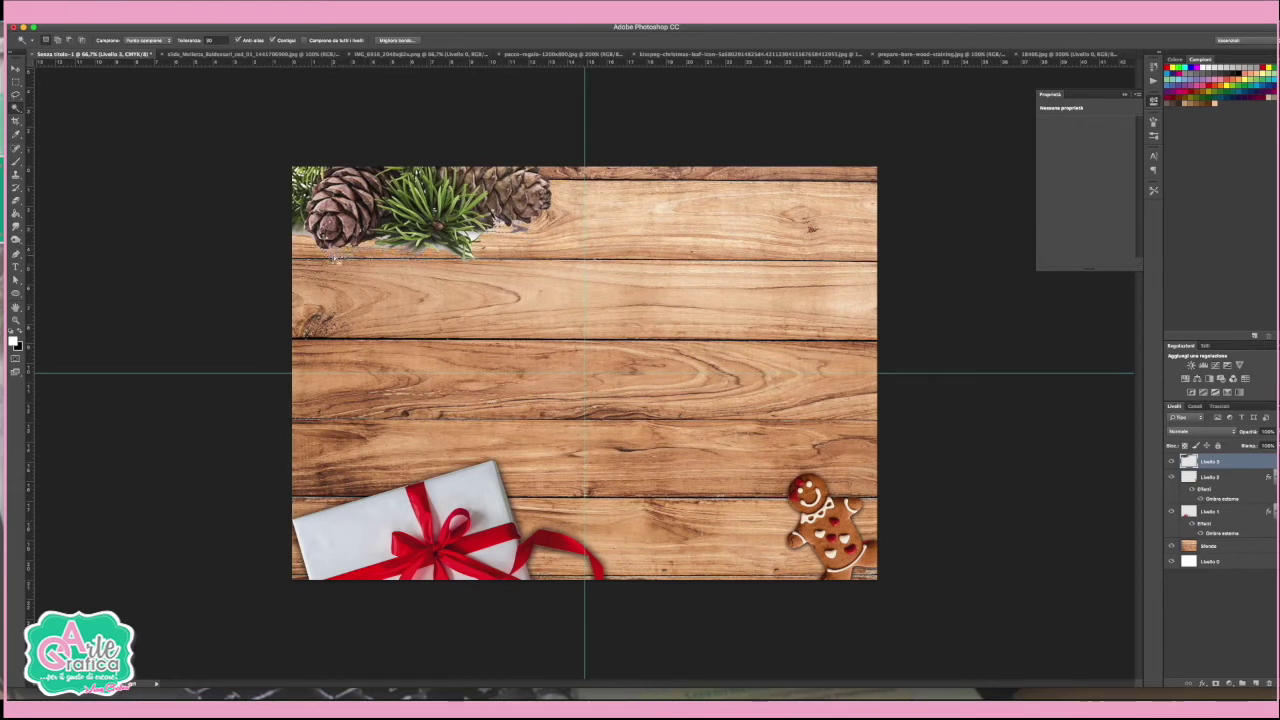
left_click(178, 14)
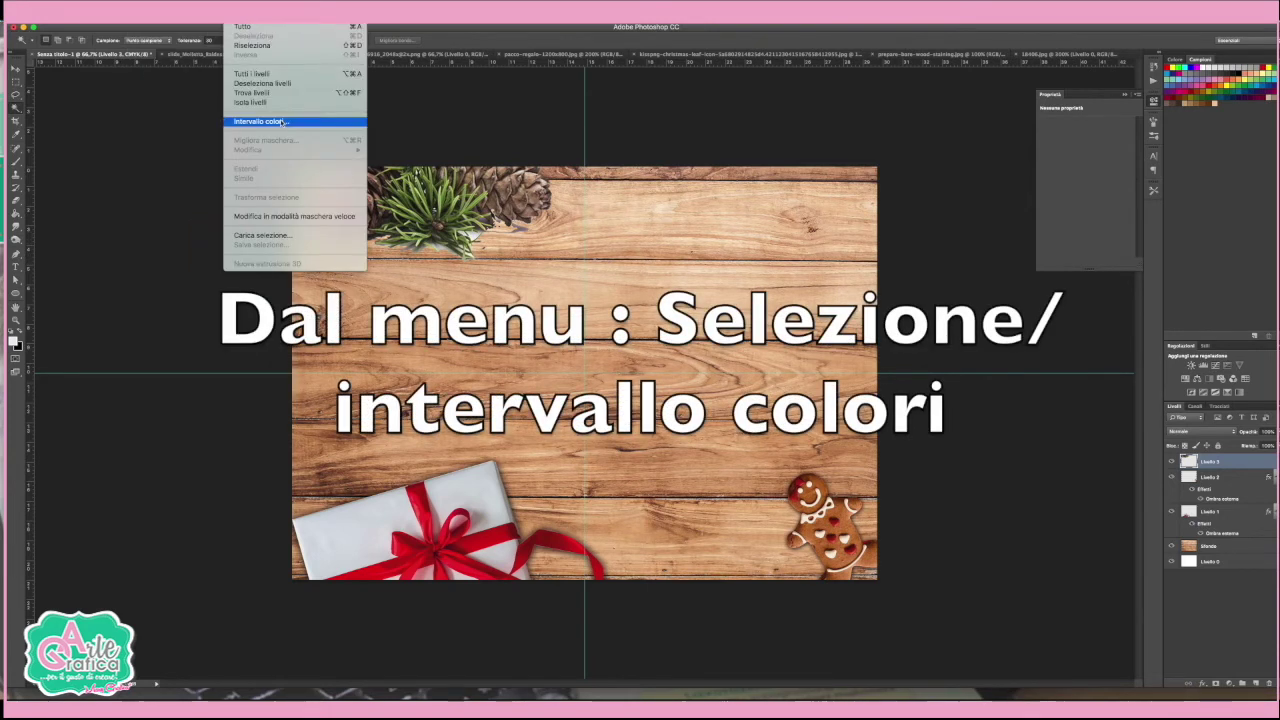
Step: Select the pine cones' white fringe with Intervallo colori, then clear the selection
left_click(260, 121)
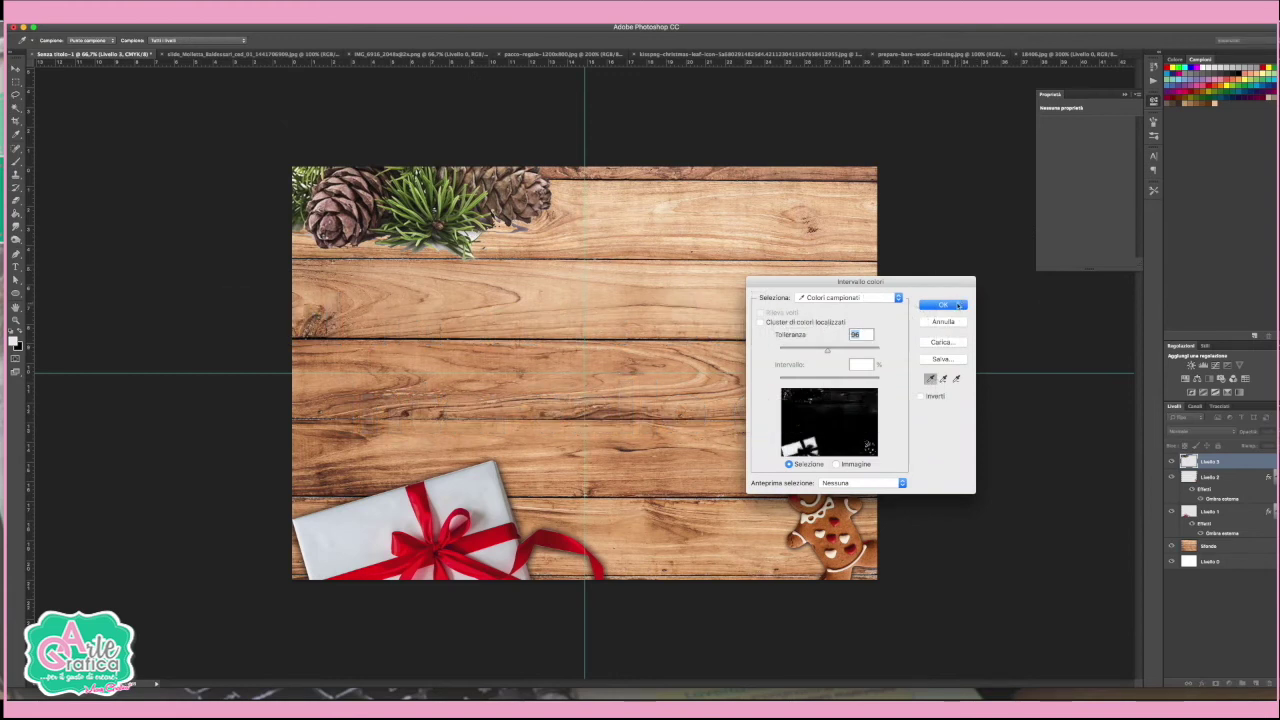
left_click(956, 305)
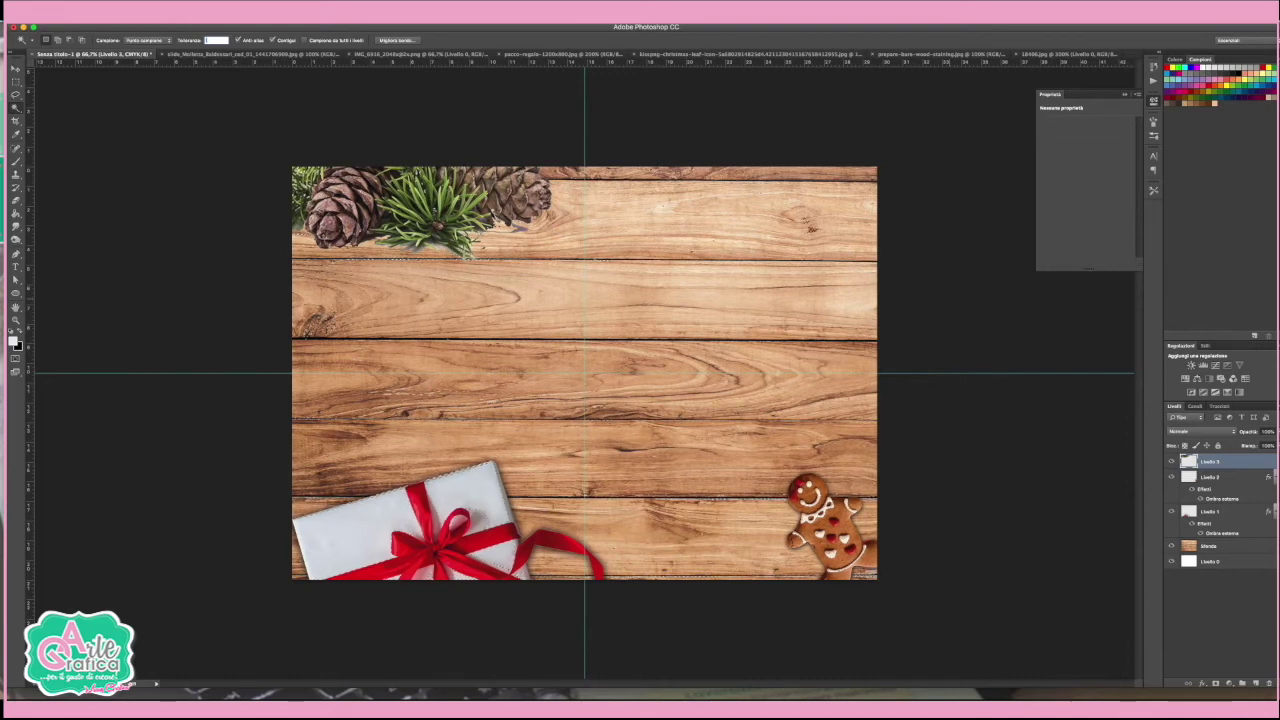
key("ctrl+d")
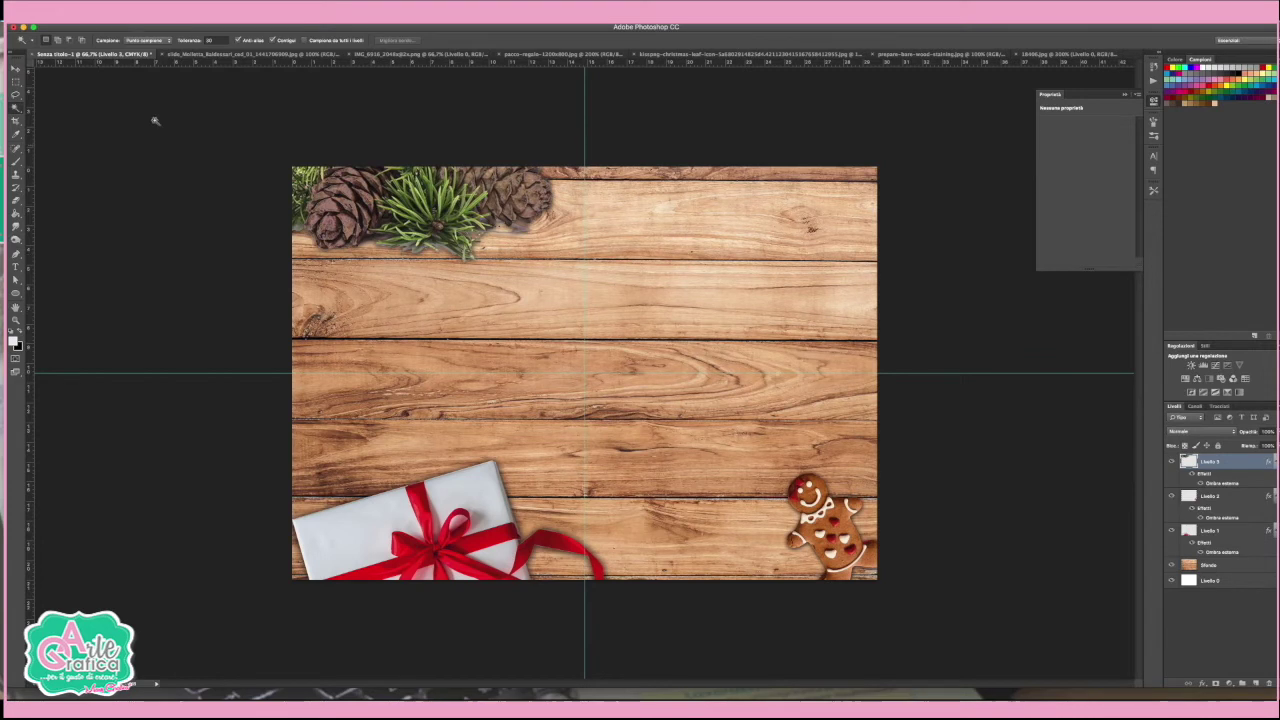
left_click(230, 55)
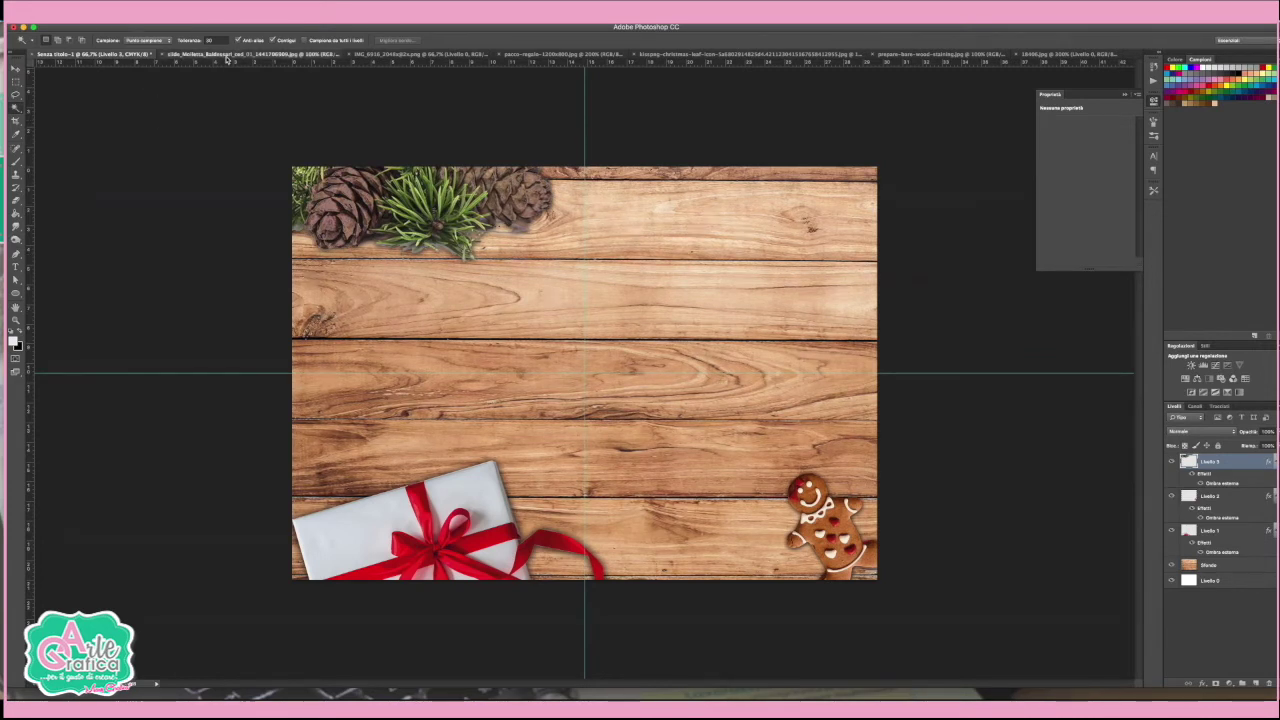
Step: Cut the clothespin free of its white background and remove its shadow
left_click(577, 361)
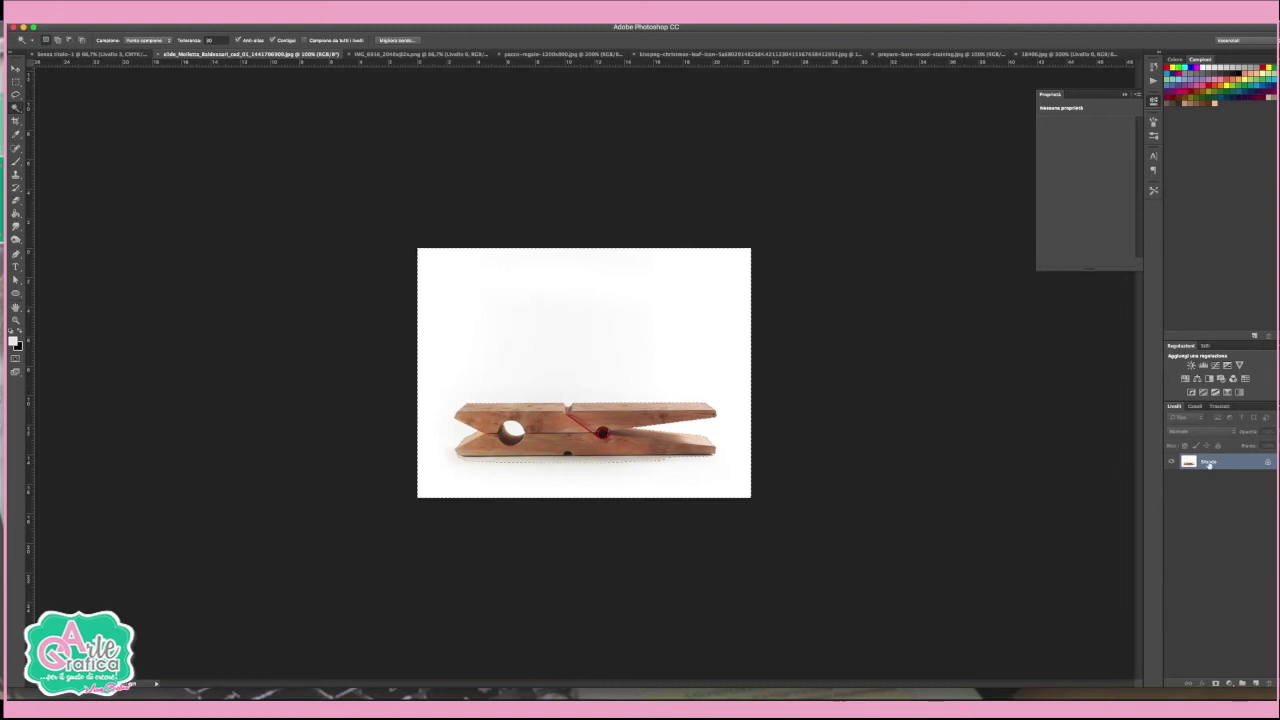
double_click(1209, 463)
left_click(740, 323)
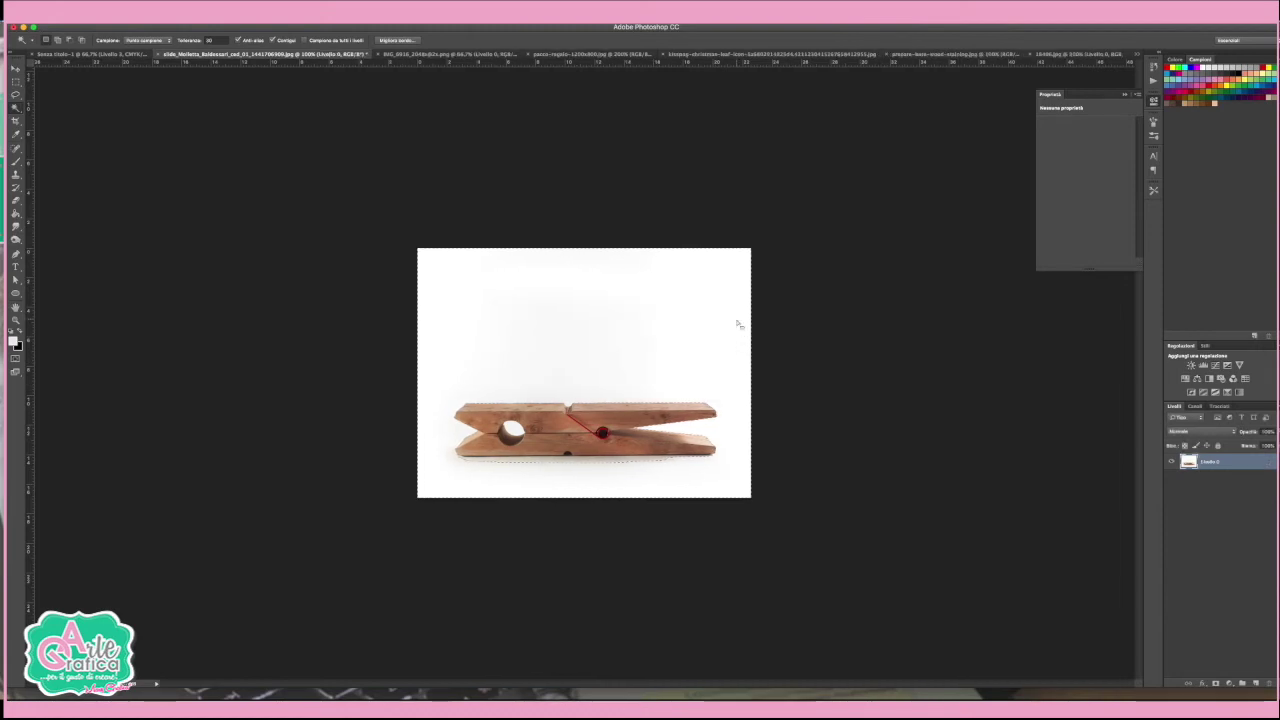
key("Delete")
key("ctrl+d")
left_click(602, 462)
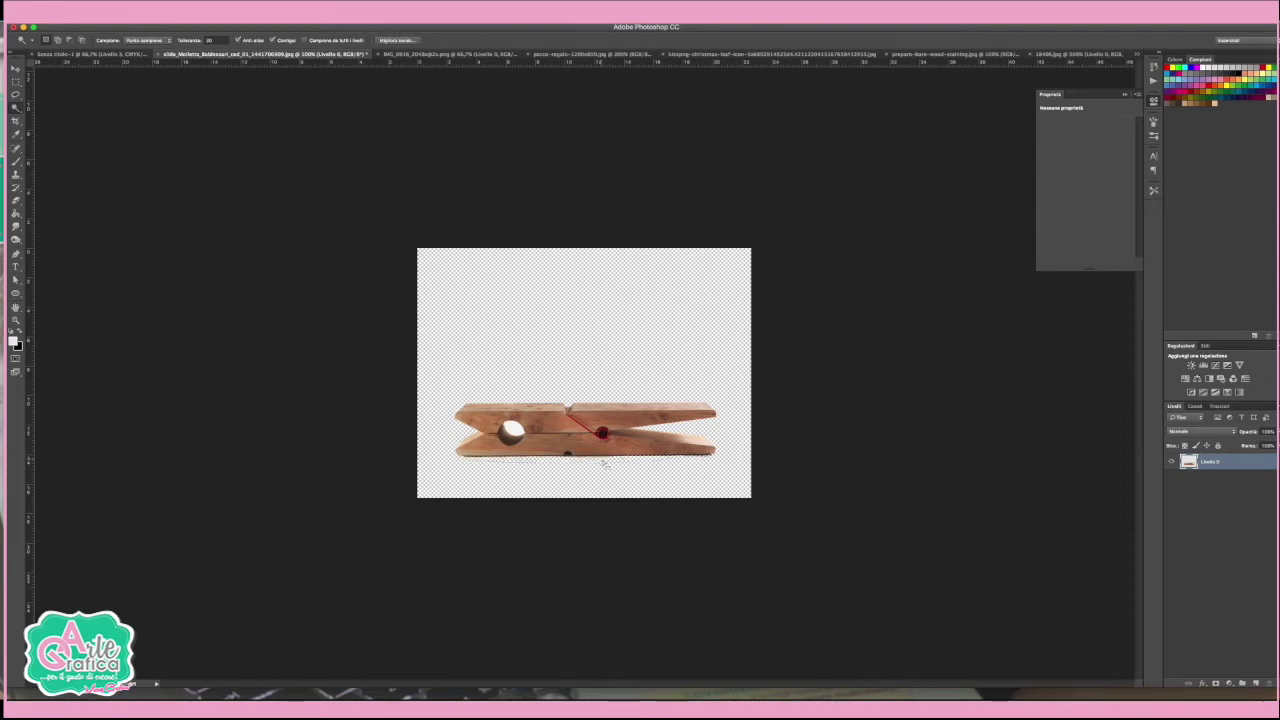
key("ctrl+d")
Step: Duplicate the clothespin layer into the Senza titolo-1 composition
left_click(17, 67)
right_click(1222, 461)
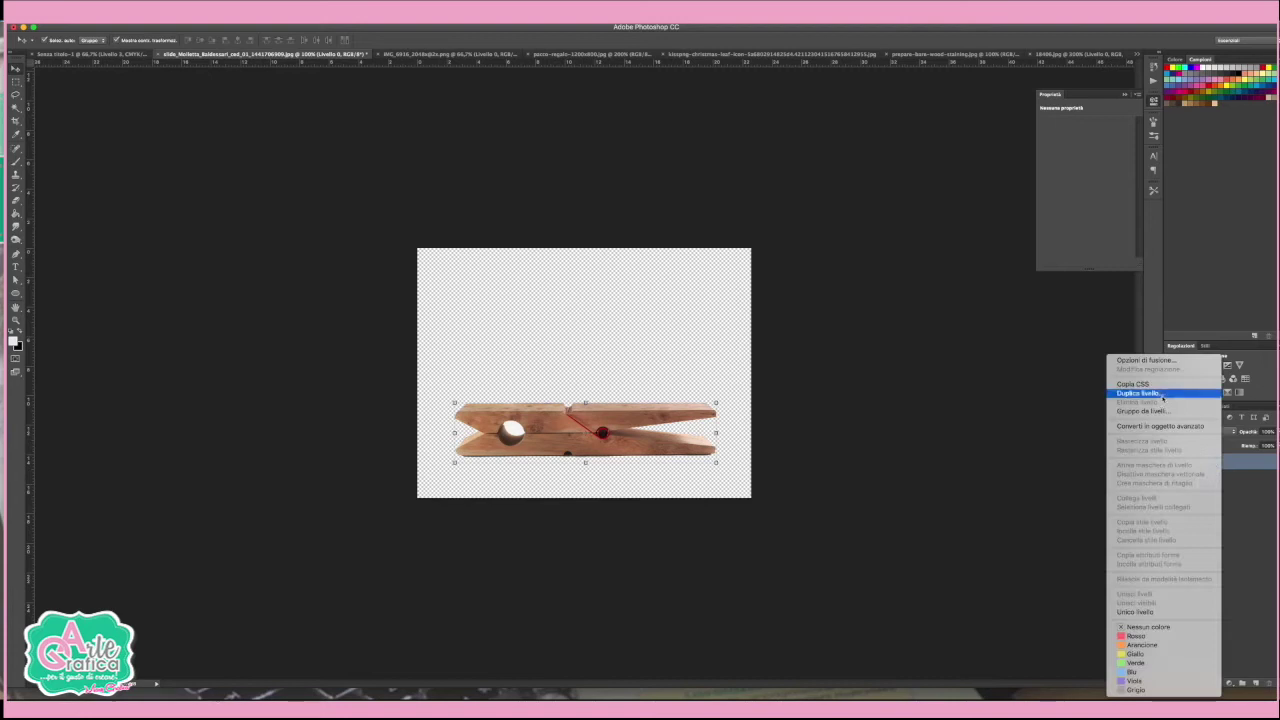
left_click(1140, 393)
left_click(630, 353)
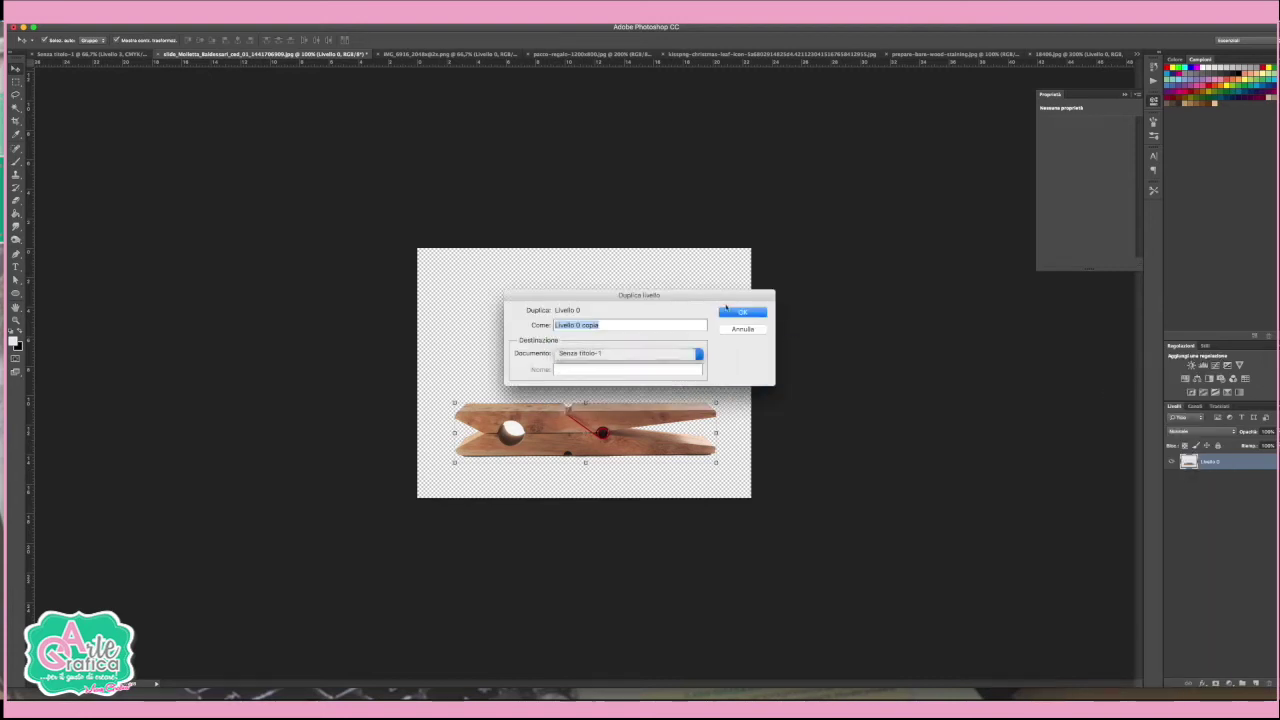
left_click(741, 312)
key("ctrl+t")
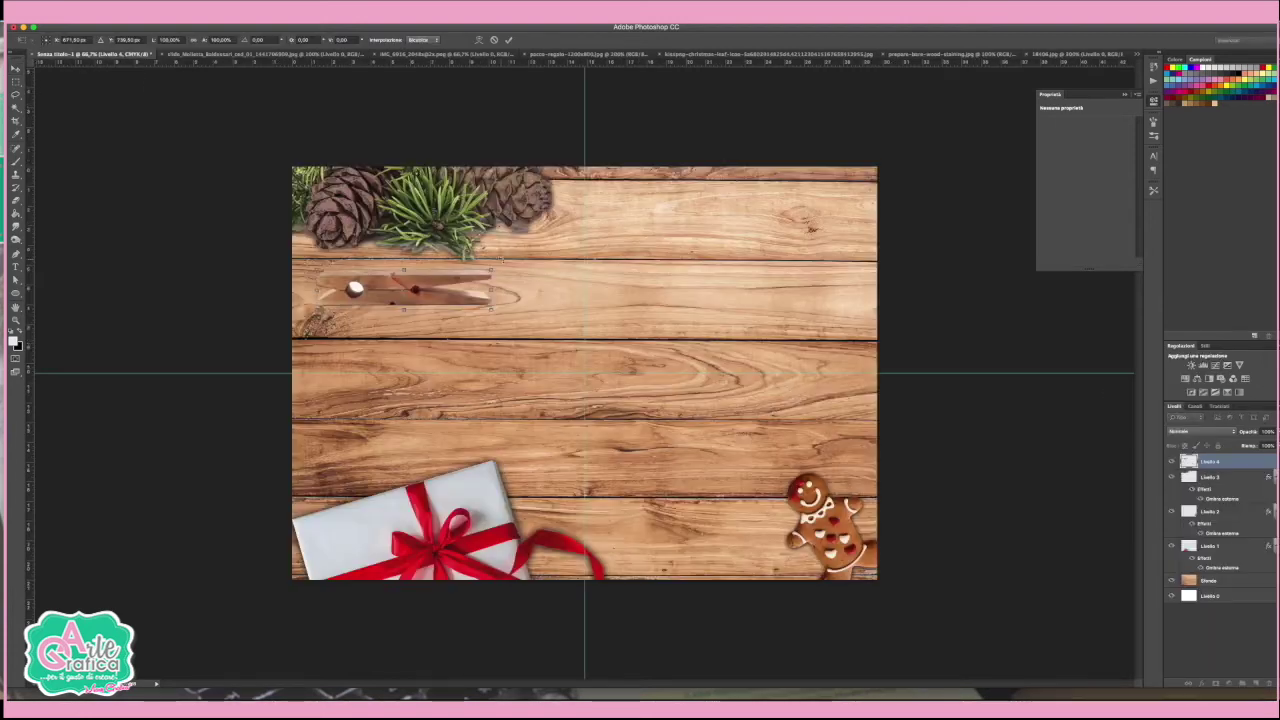
Step: Rotate the clothespin upright and move it slightly down
left_click_drag(505, 258, 385, 203)
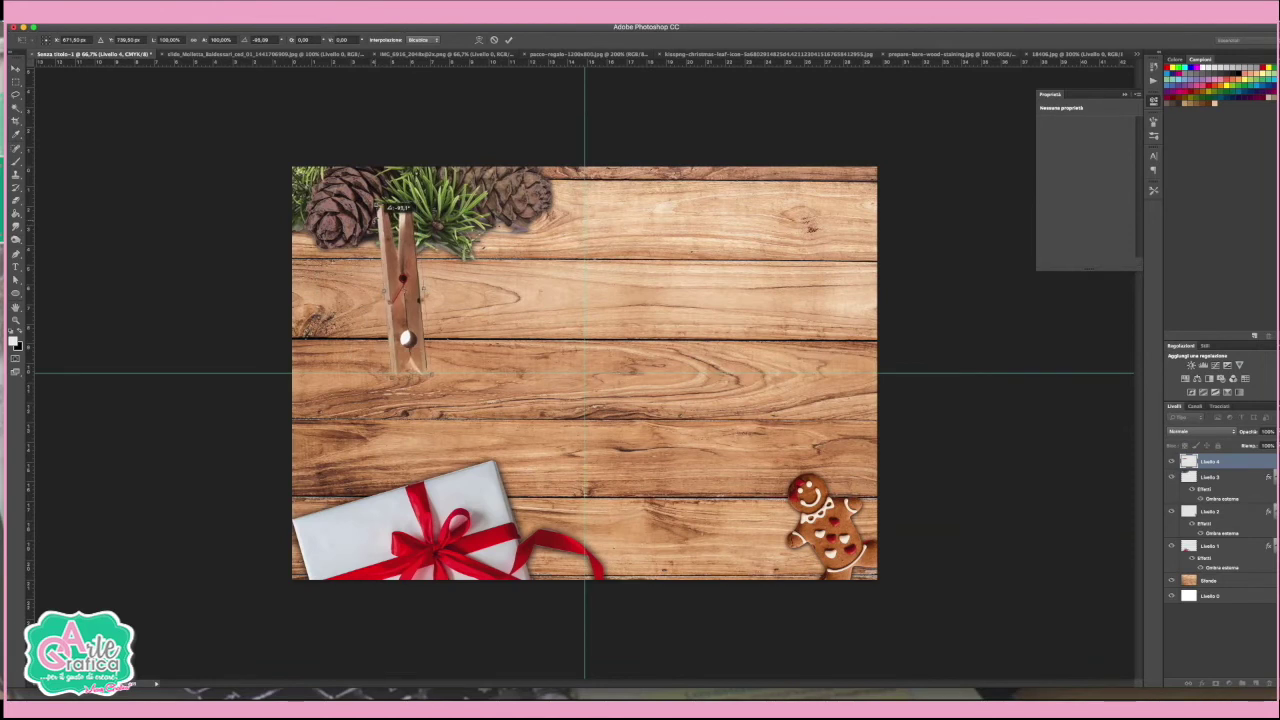
left_click_drag(405, 290, 405, 320)
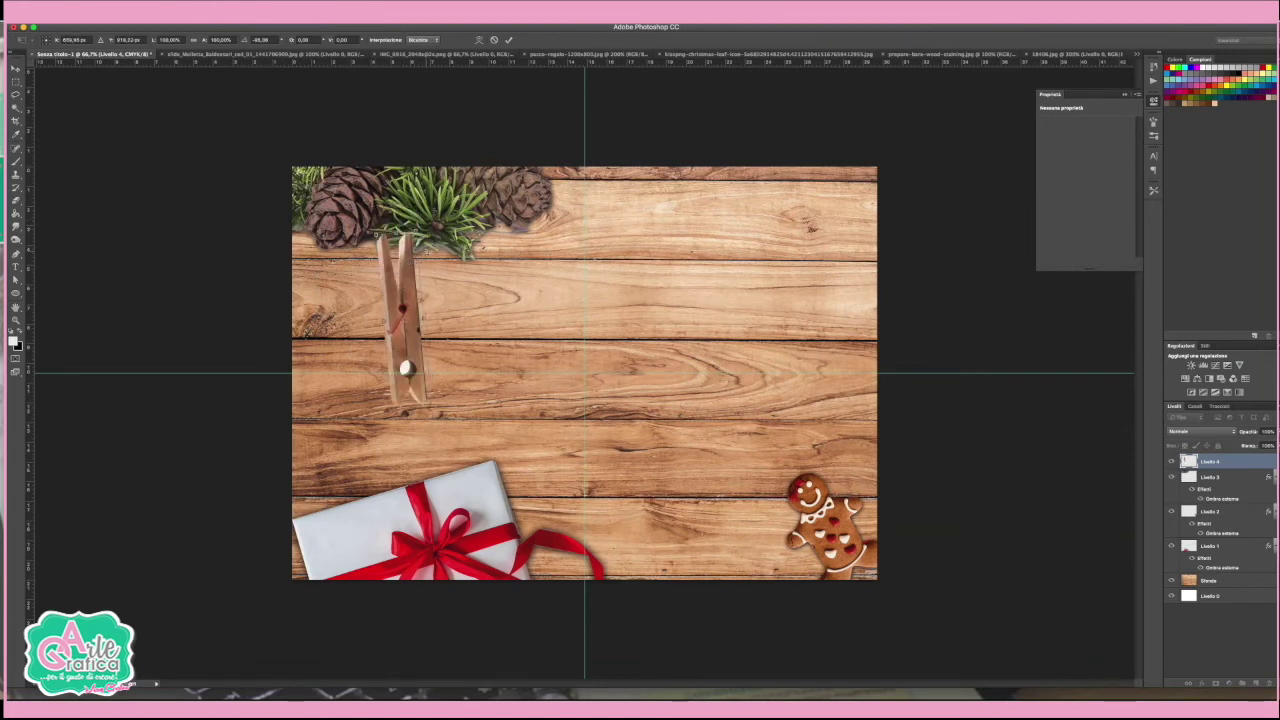
key("Return")
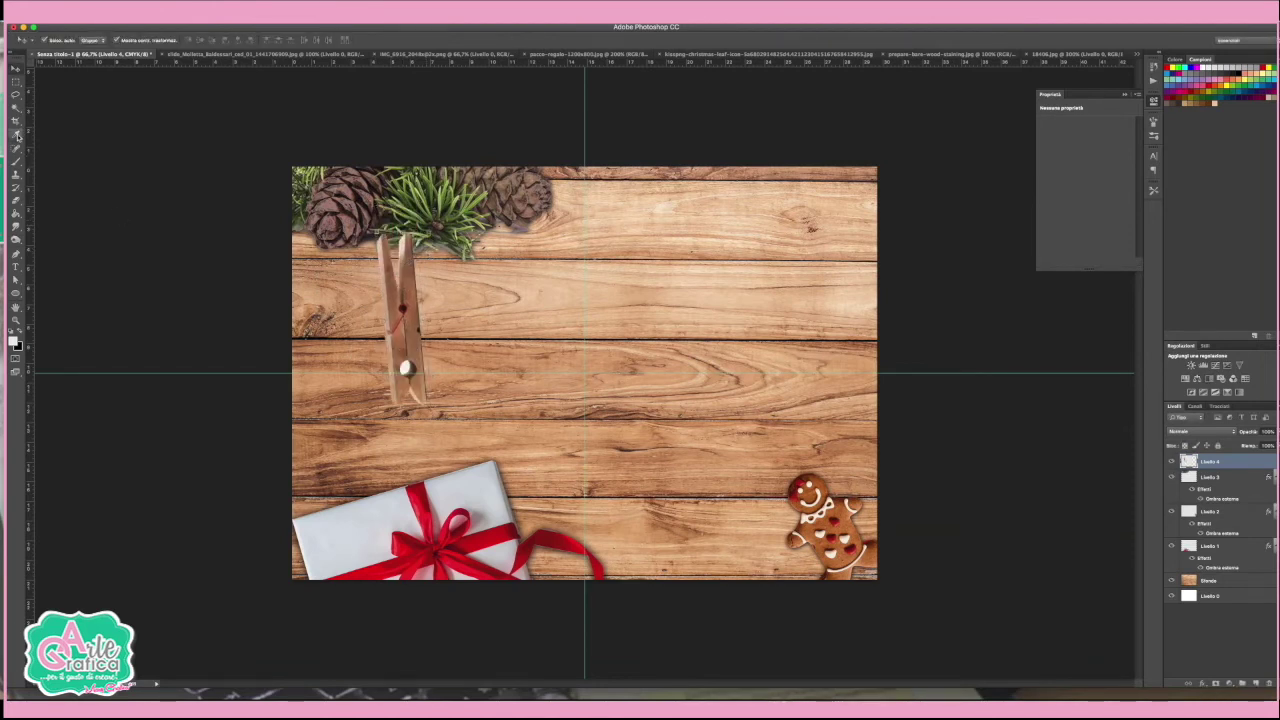
Step: Shrink the clothespin, shift it up-left, and tilt it about -4°
left_click(16, 107)
left_click(406, 368)
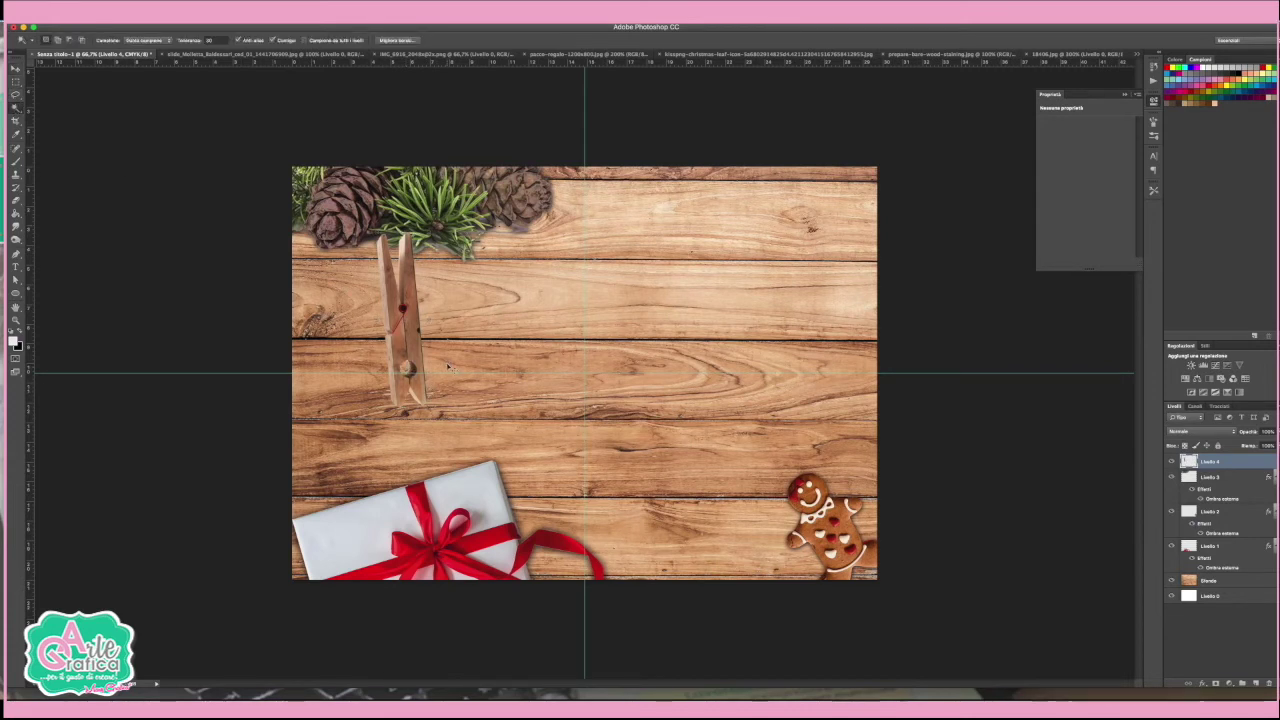
key("ctrl+t")
left_click_drag(430, 232, 380, 290)
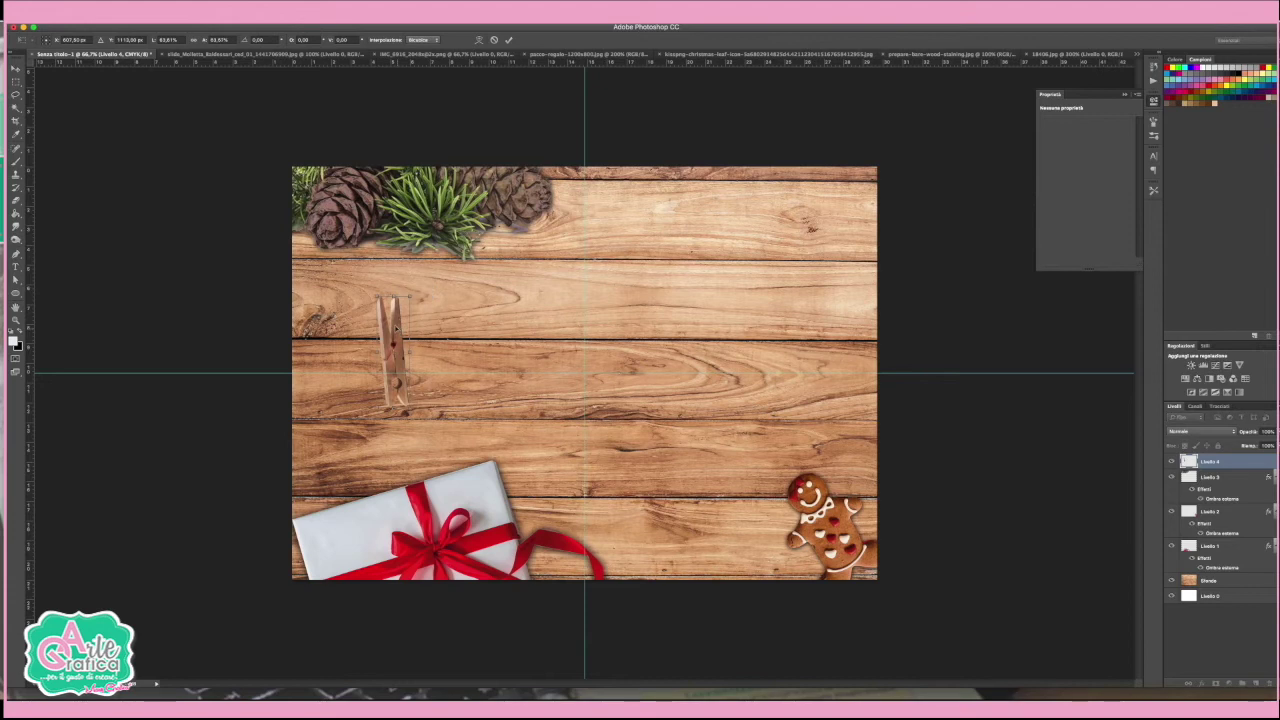
left_click_drag(400, 262, 424, 304)
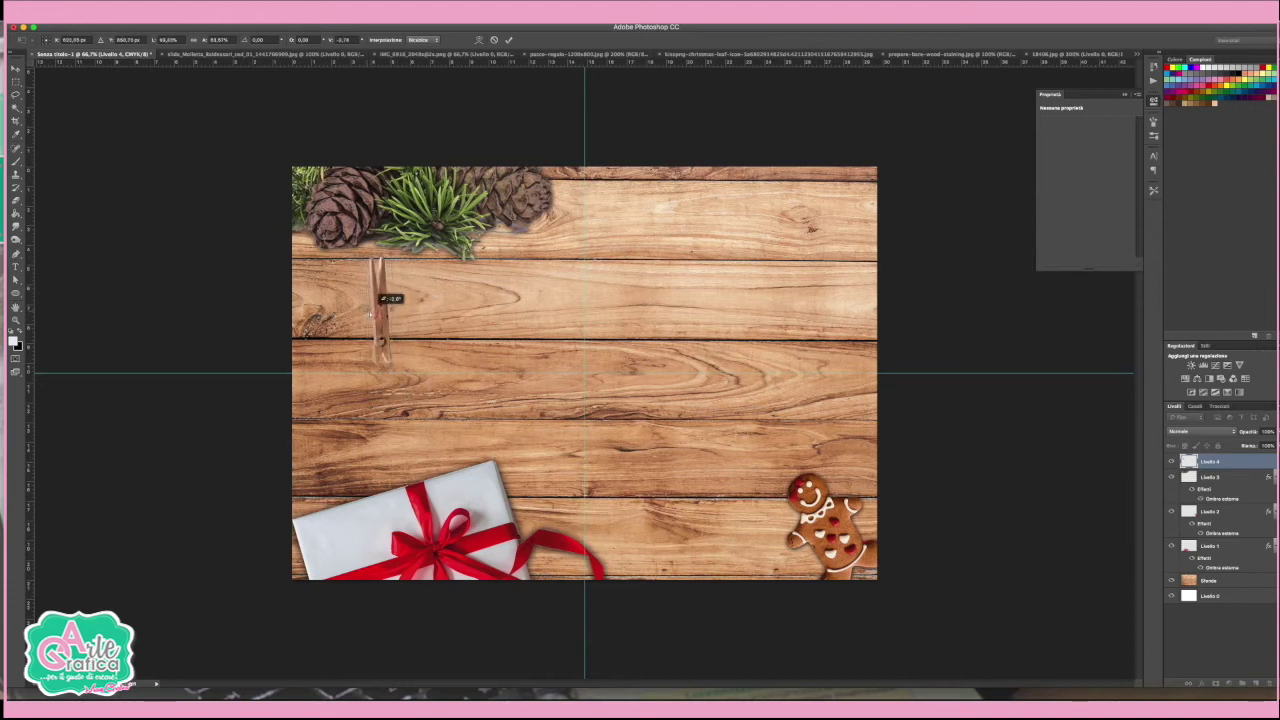
key("Return")
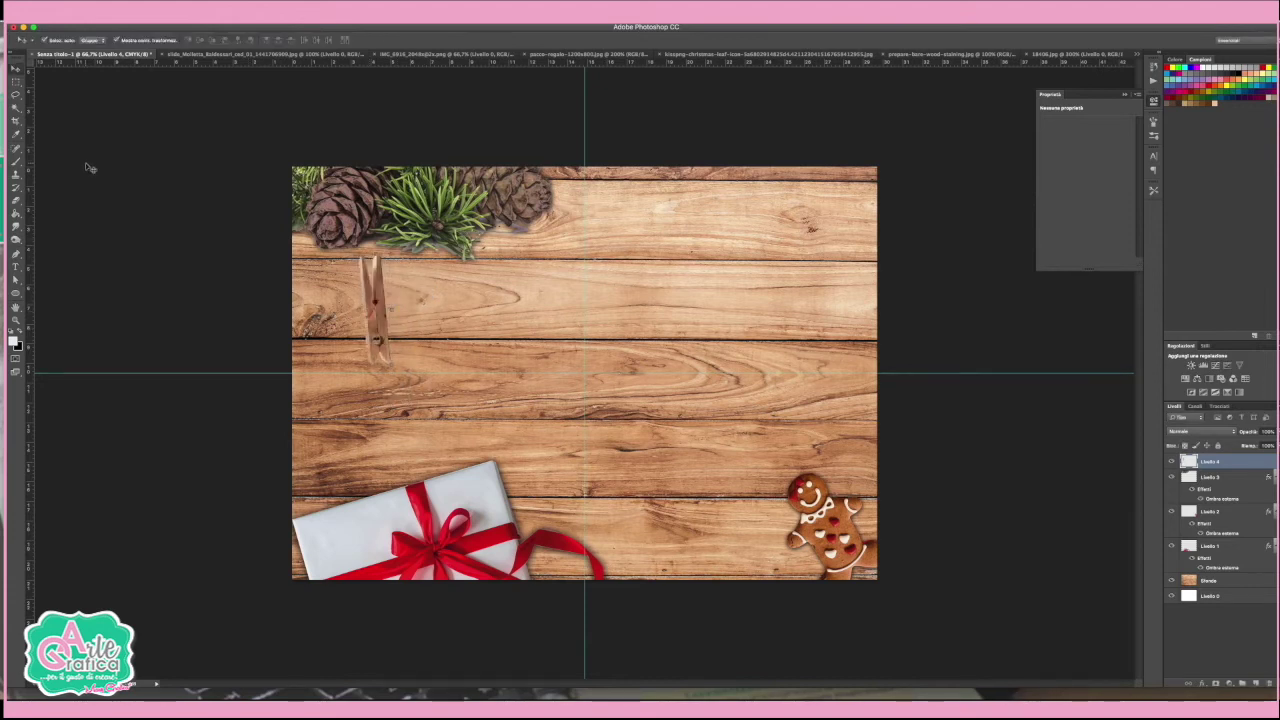
Step: Set up a thin brush and add a new empty layer for the twine
left_click(16, 160)
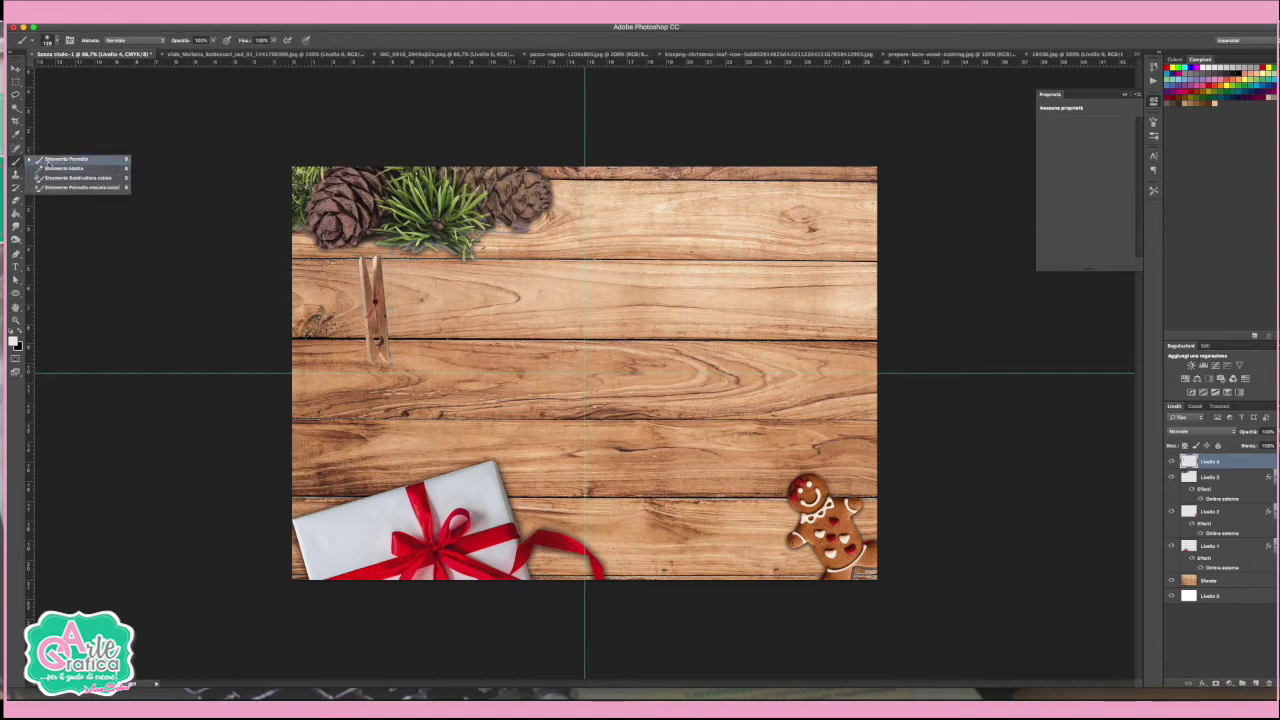
left_click(50, 42)
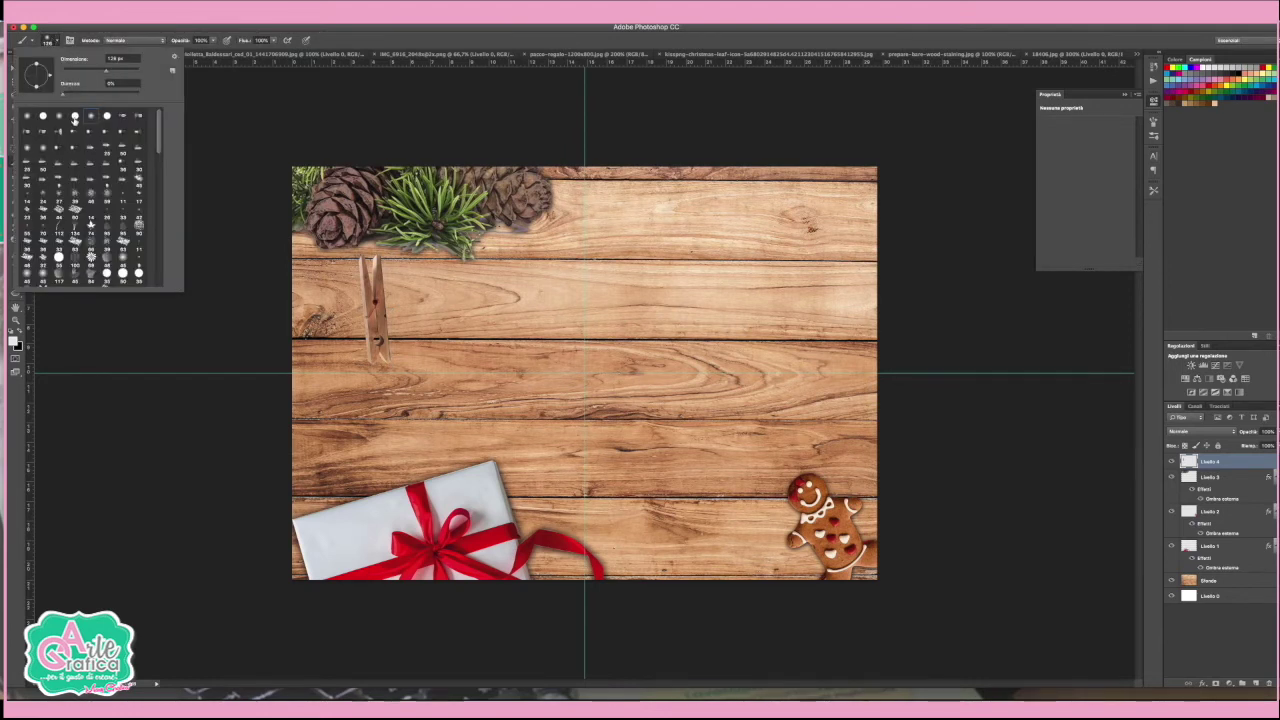
left_click_drag(106, 70, 95, 72)
left_click(1254, 683)
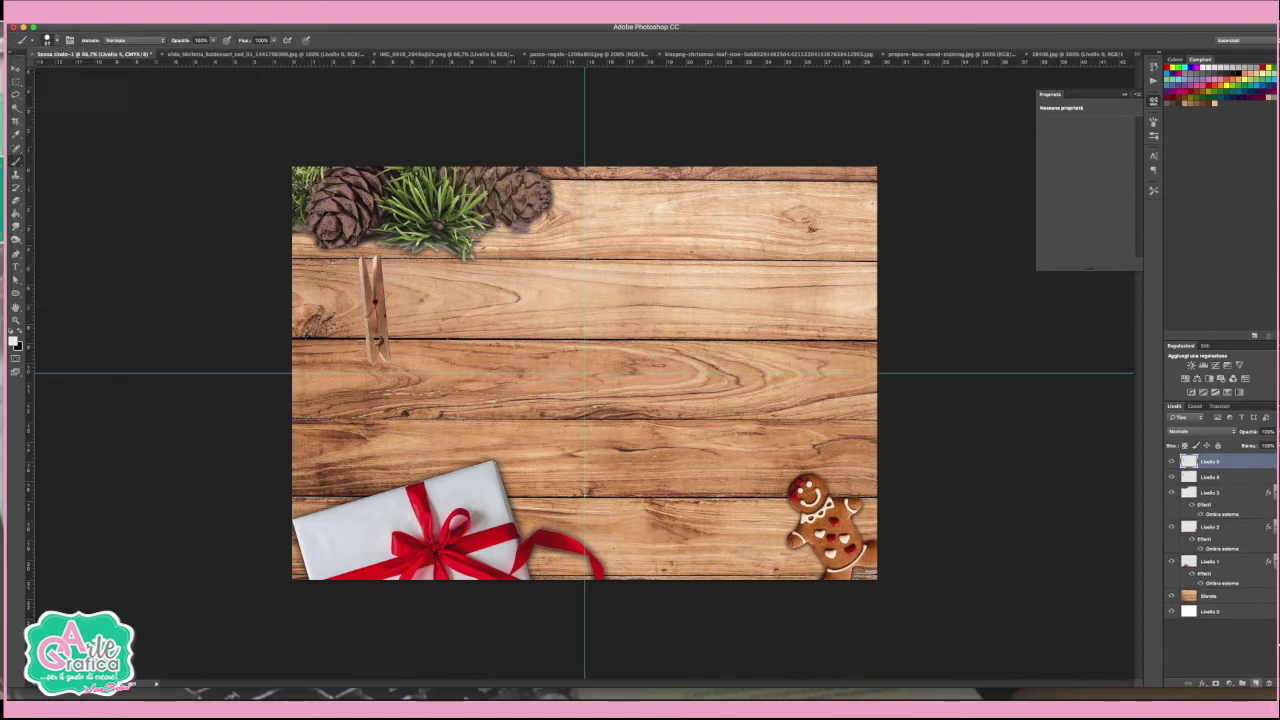
Step: Paint a cream-coloured wavy twine line rightward from the clothespin
left_click(14, 342)
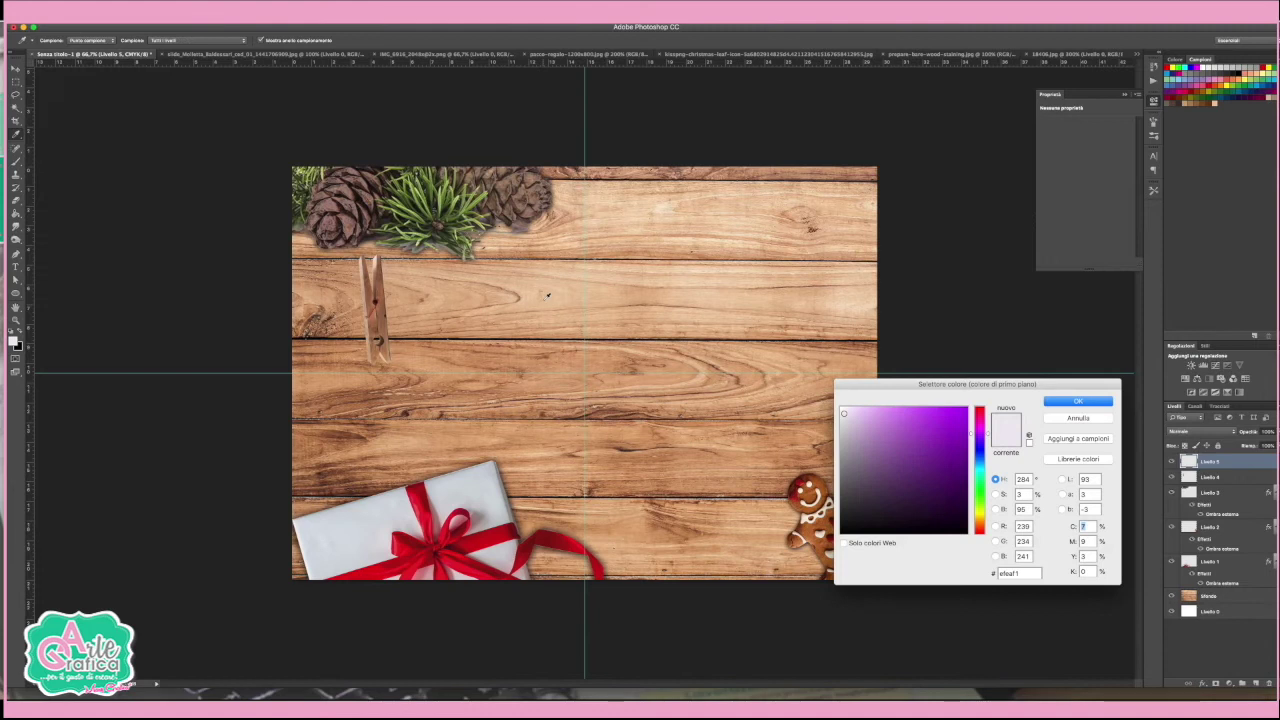
left_click(1079, 402)
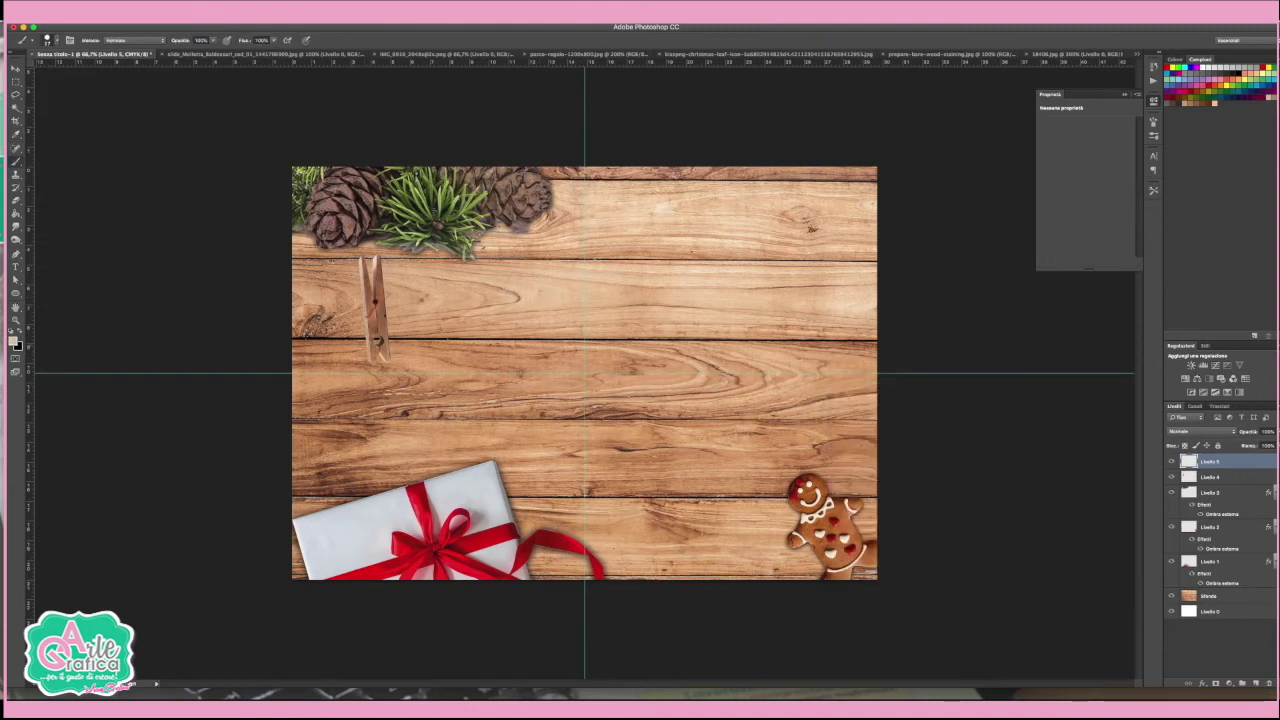
left_click_drag(395, 352, 478, 336)
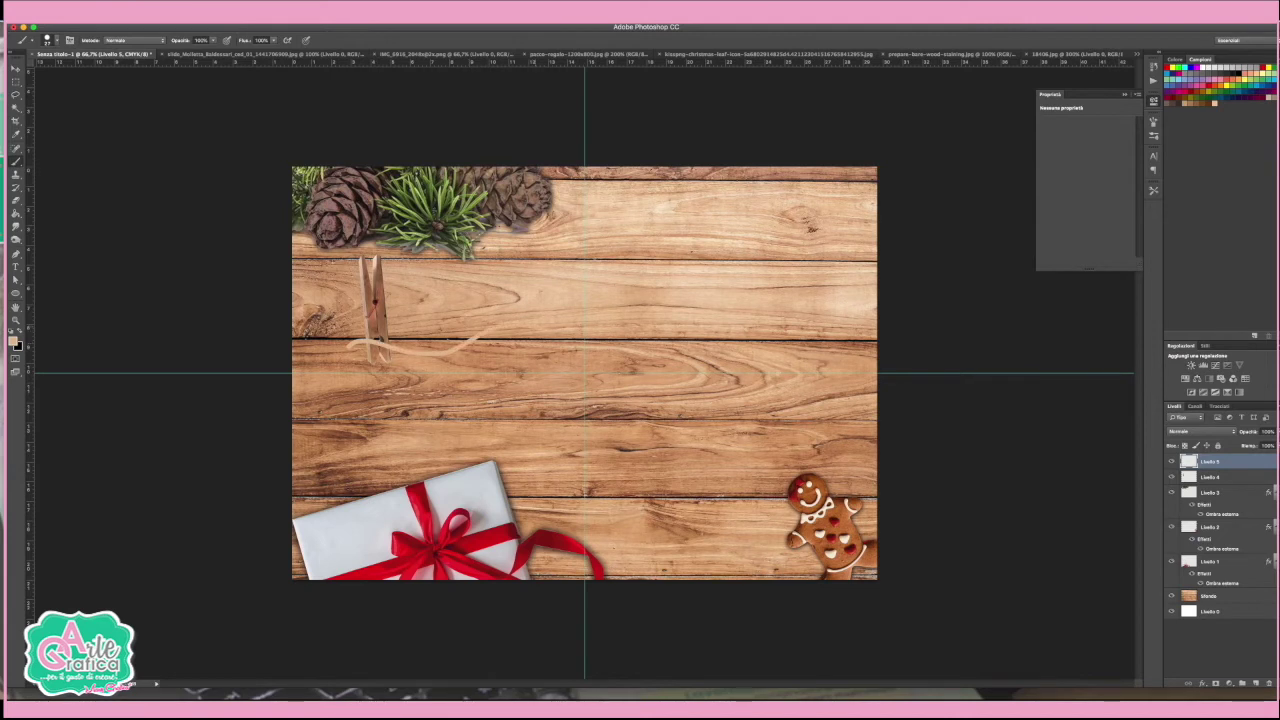
left_click_drag(580, 342, 675, 338)
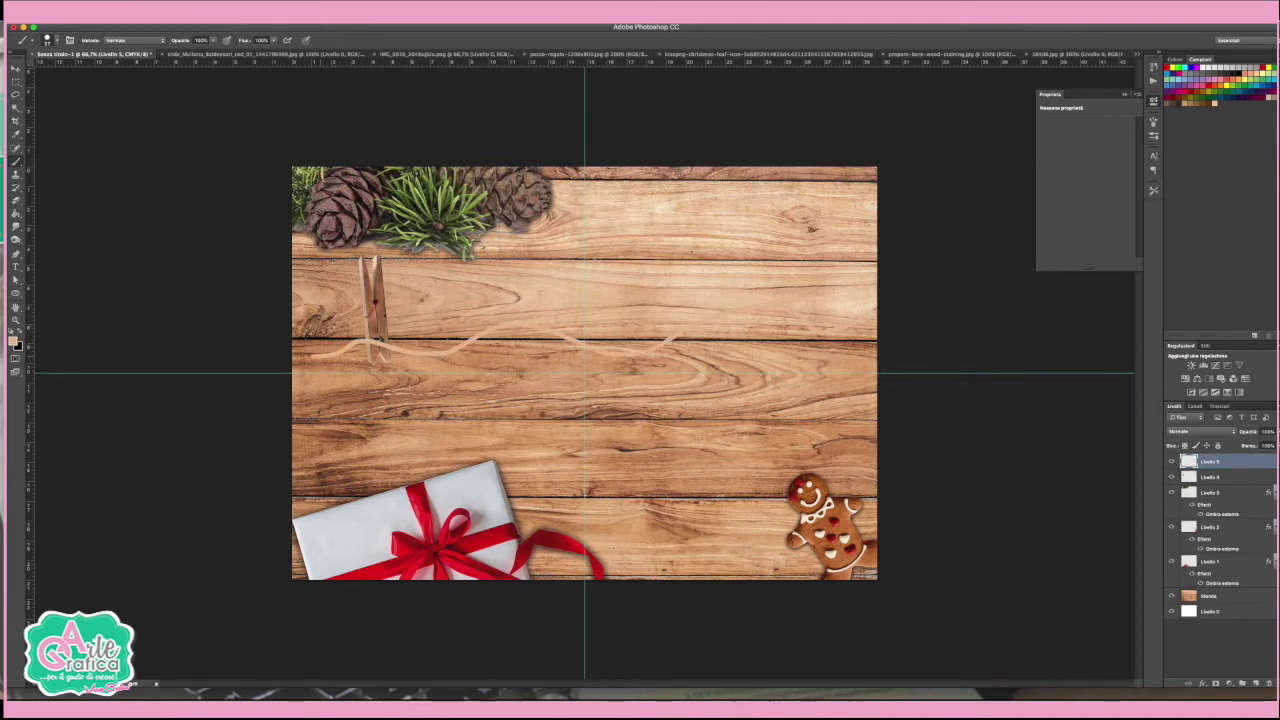
left_click(15, 67)
Step: Stack the clothespin above the twine and raise both higher on the wood
left_click(372, 297)
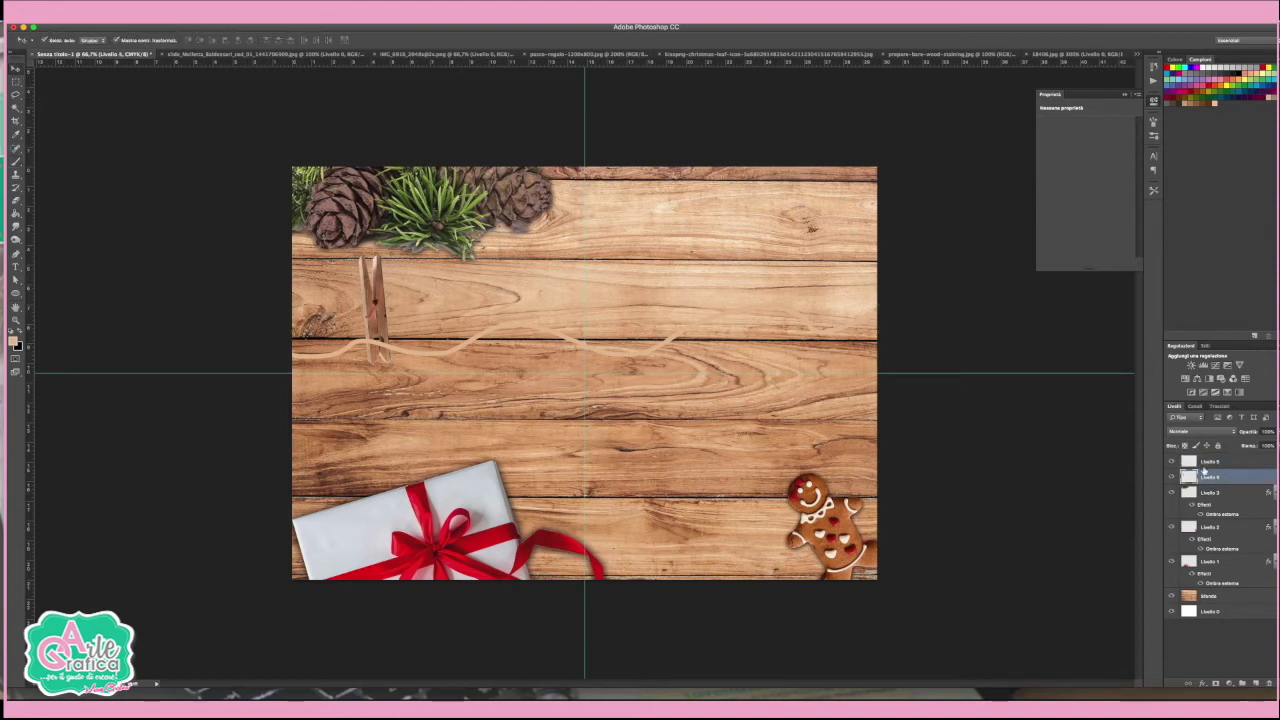
key("ctrl+]")
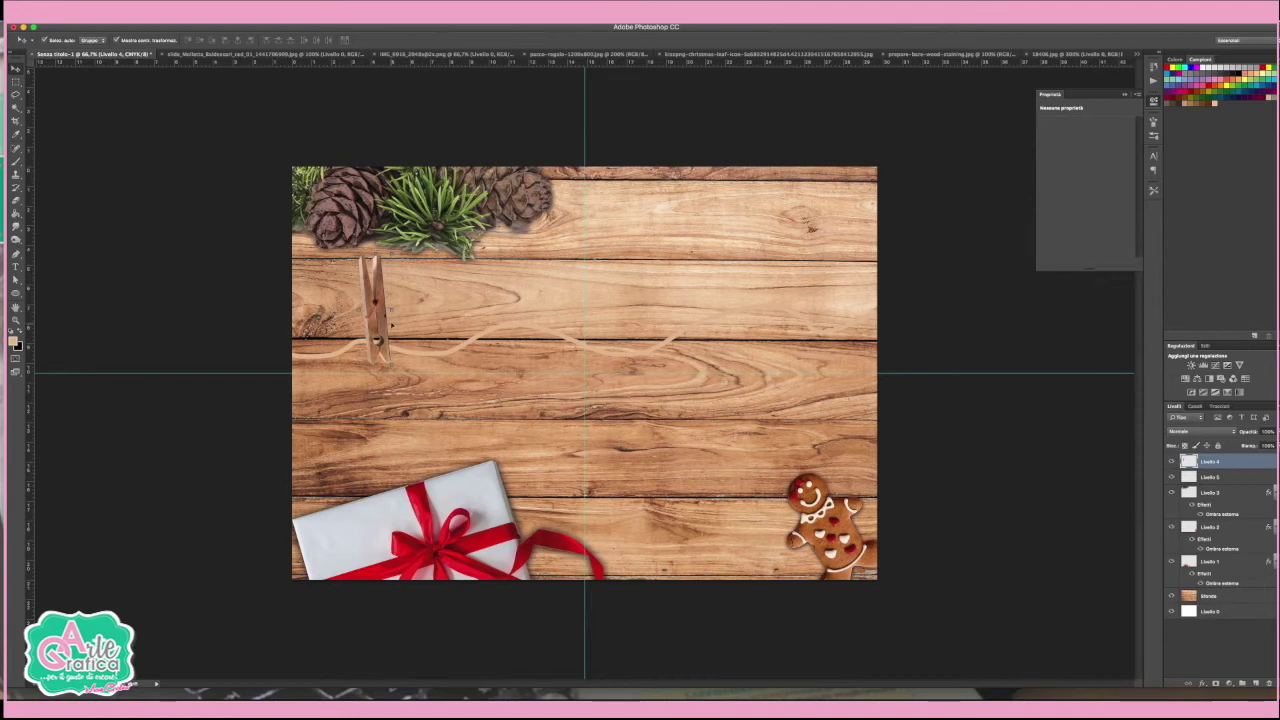
left_click_drag(491, 352, 505, 298)
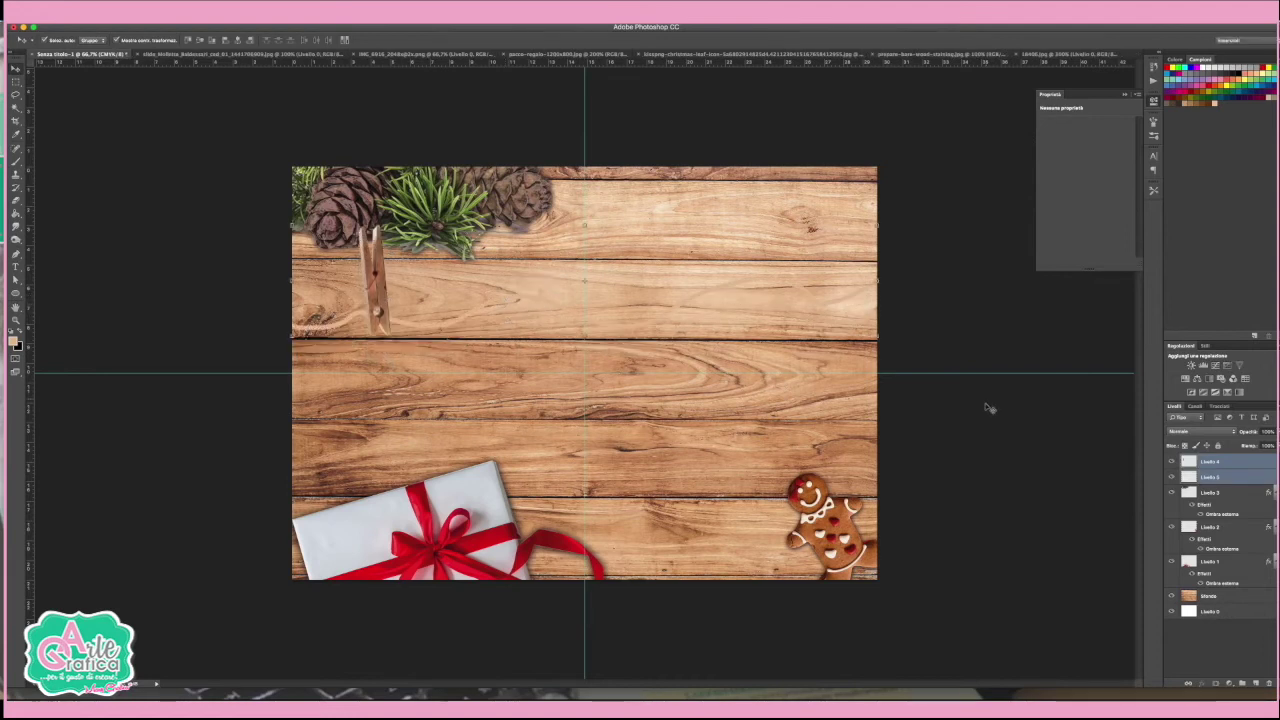
left_click(1210, 477)
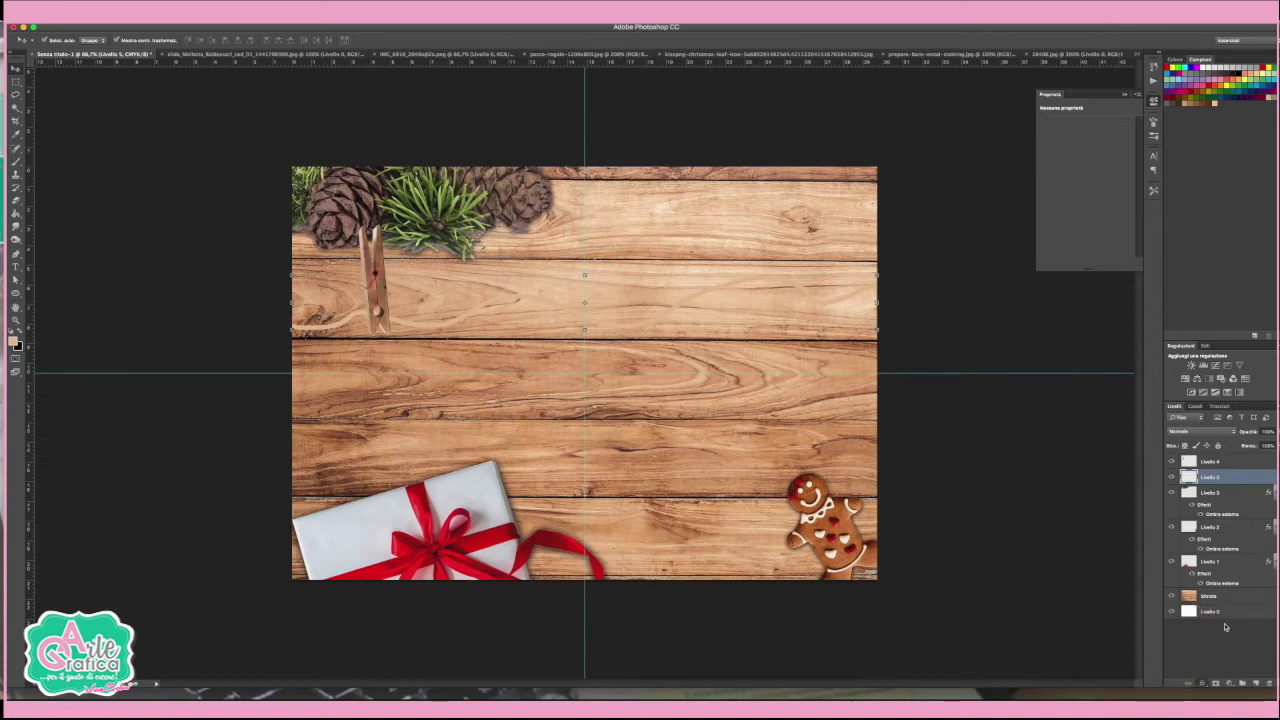
Step: Give the twine layer Bevel and Emboss with 16 px size and 5 px soften
double_click(1235, 477)
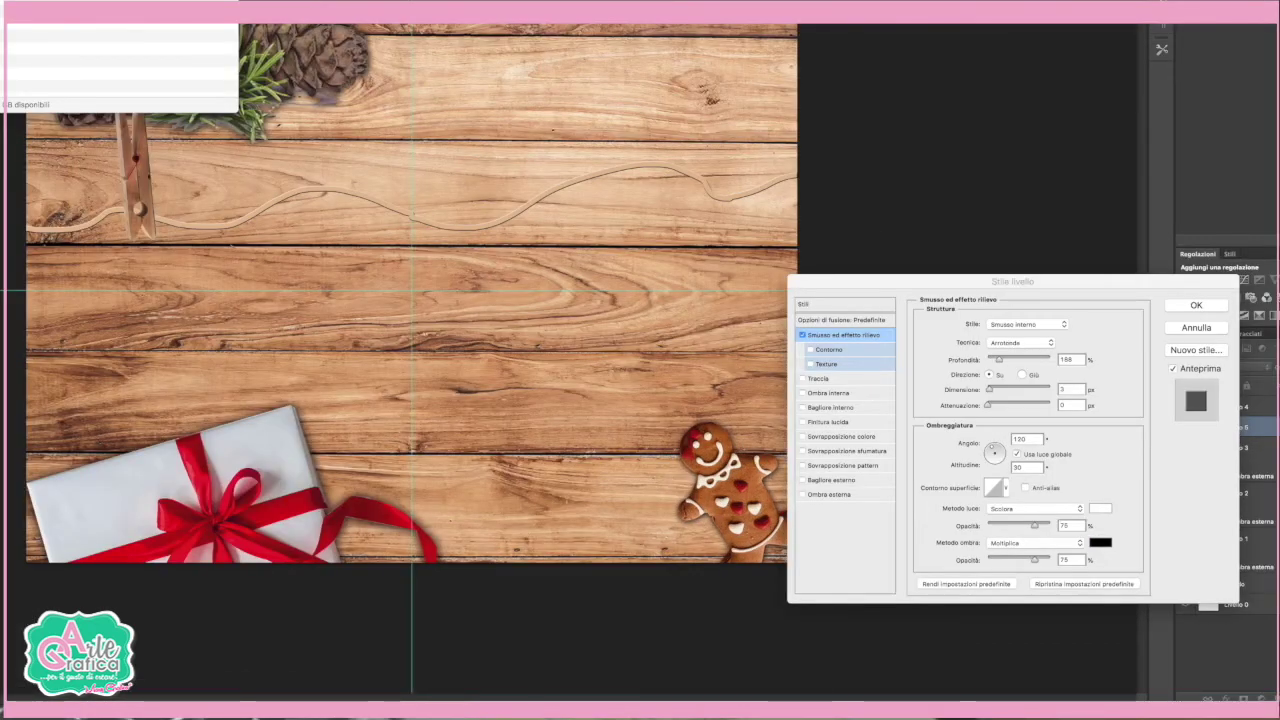
left_click(952, 333)
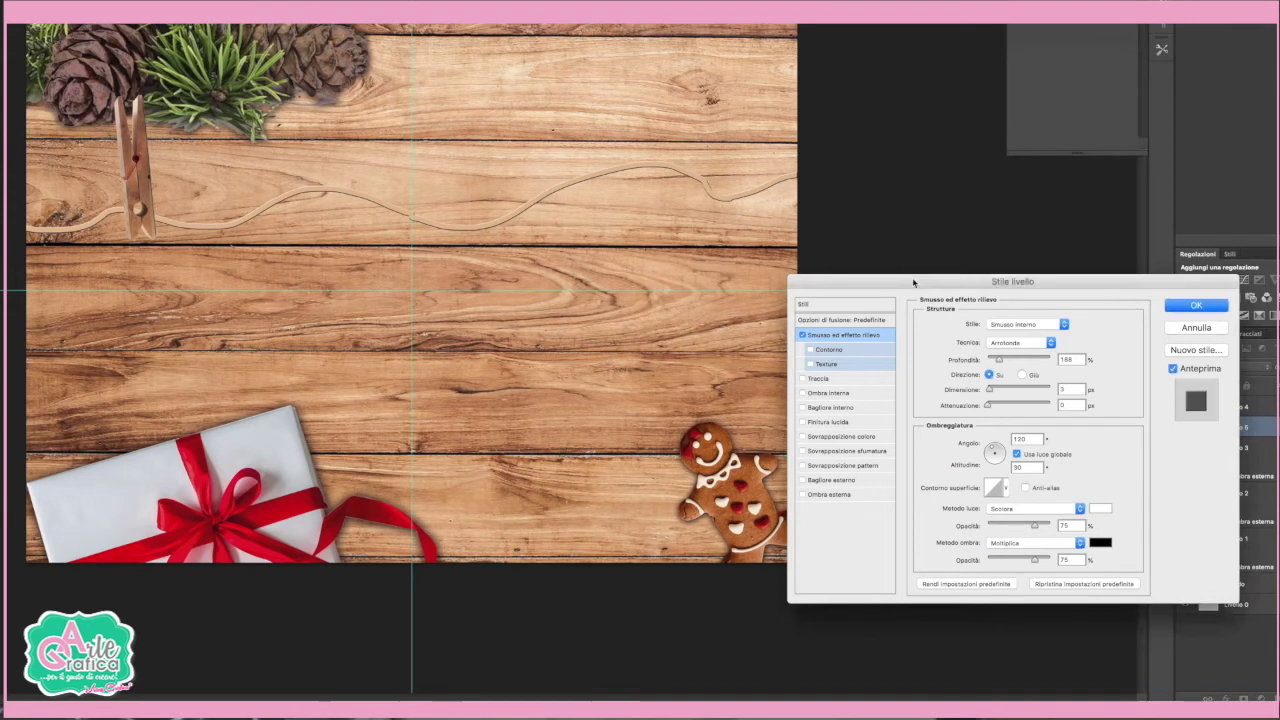
left_click_drag(990, 406, 1009, 407)
left_click_drag(992, 389, 996, 389)
left_click_drag(1036, 563, 1020, 560)
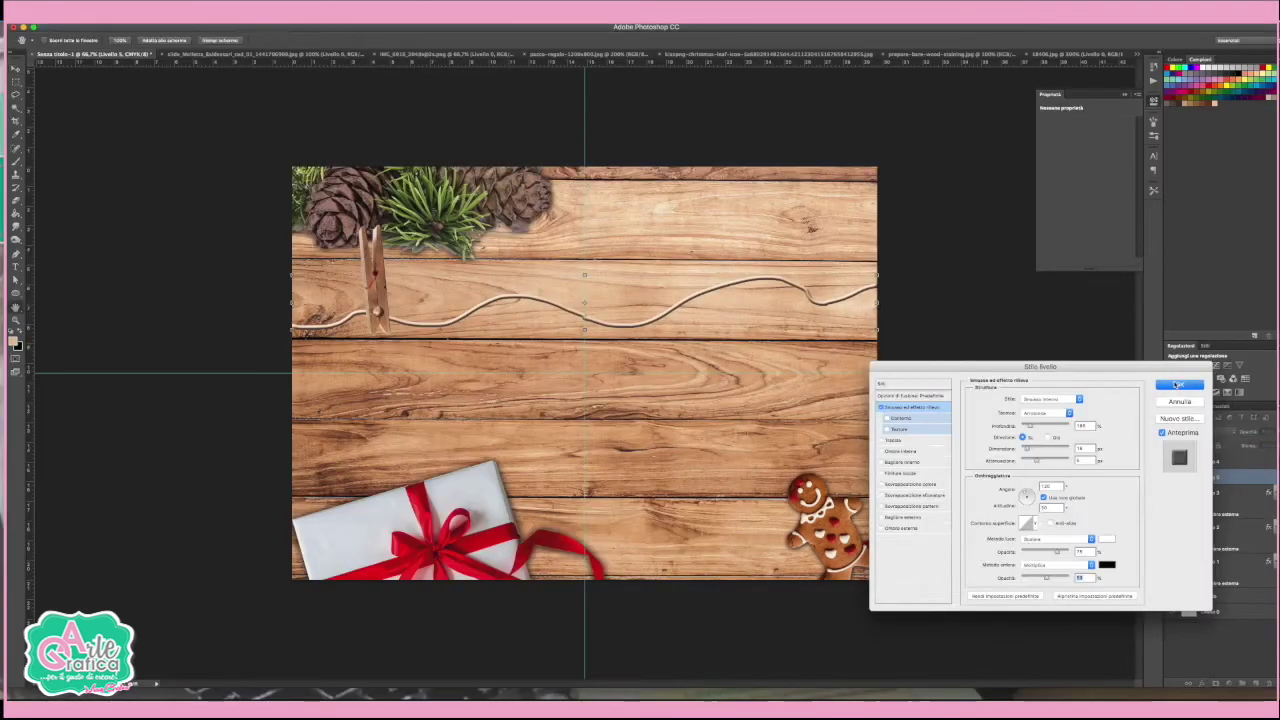
left_click(1192, 305)
left_click(20, 201)
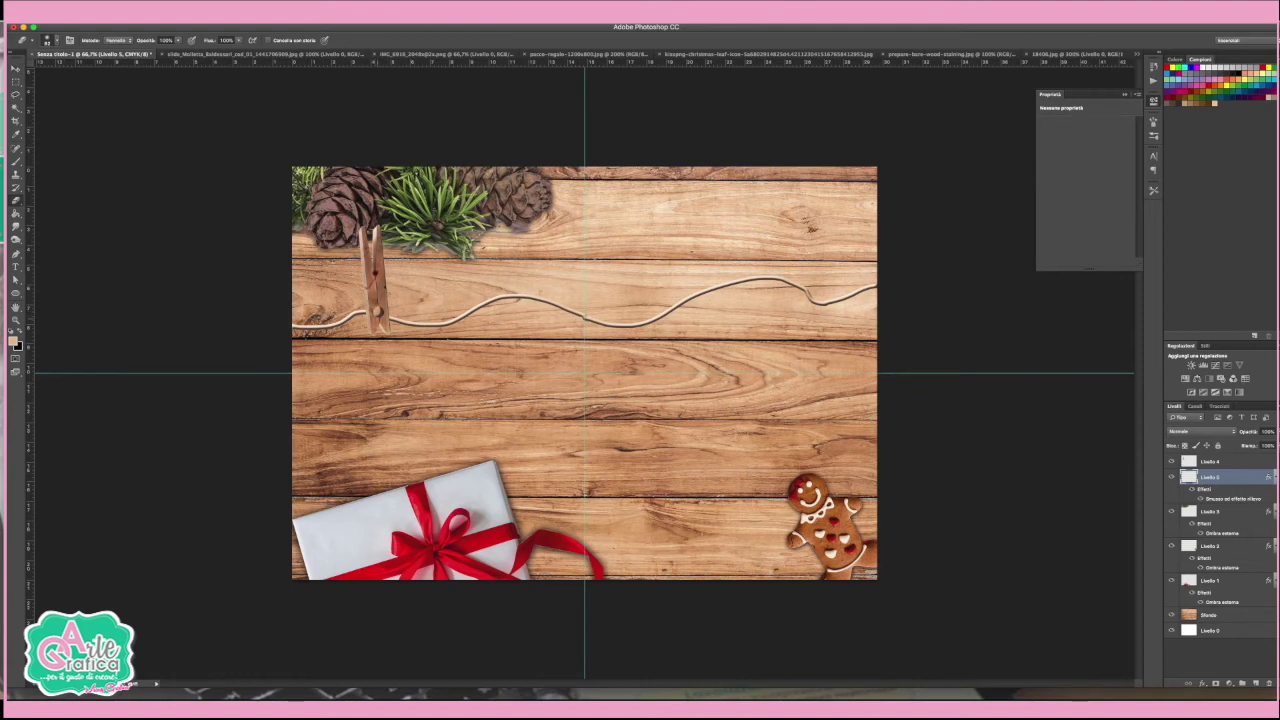
Step: Move the twine layer, Livello 5, above the clothespin layer
left_click(16, 68)
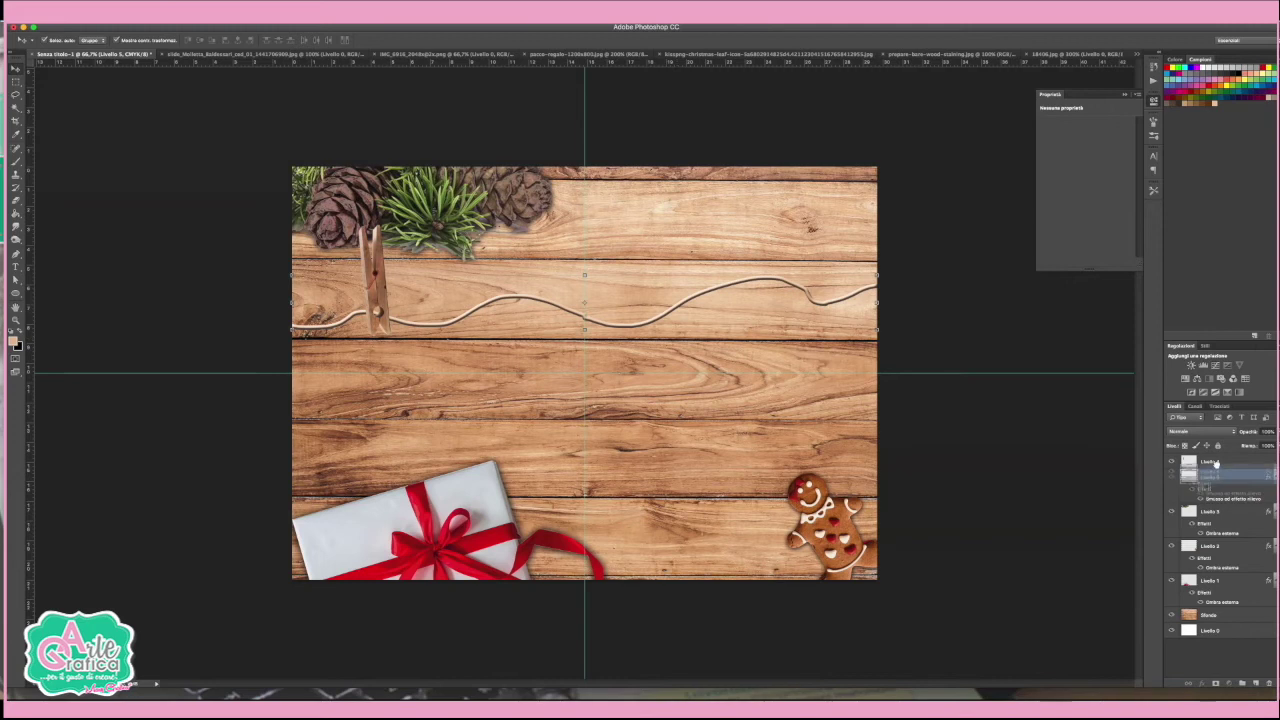
left_click_drag(1208, 477, 1208, 456)
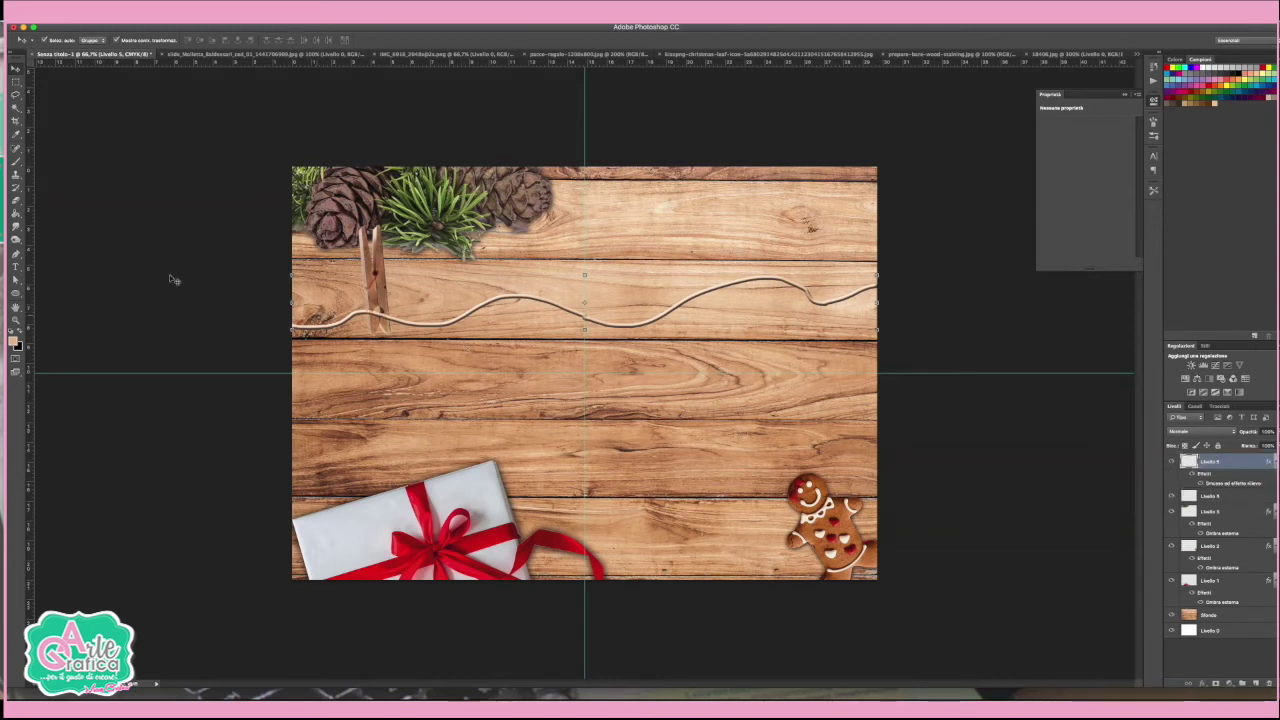
left_click(16, 203)
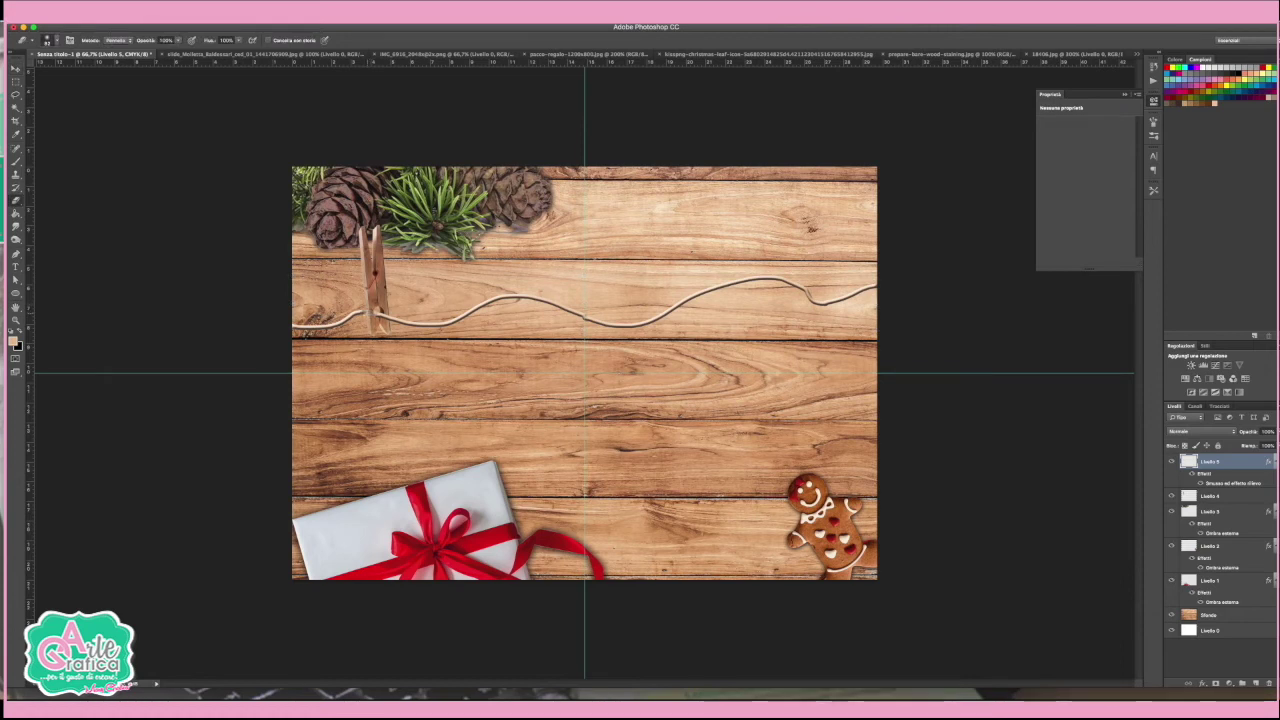
left_click(15, 68)
Step: Add two clothespin copies along the twine, tilting the third about 37.8°
key("alt+bracketleft")
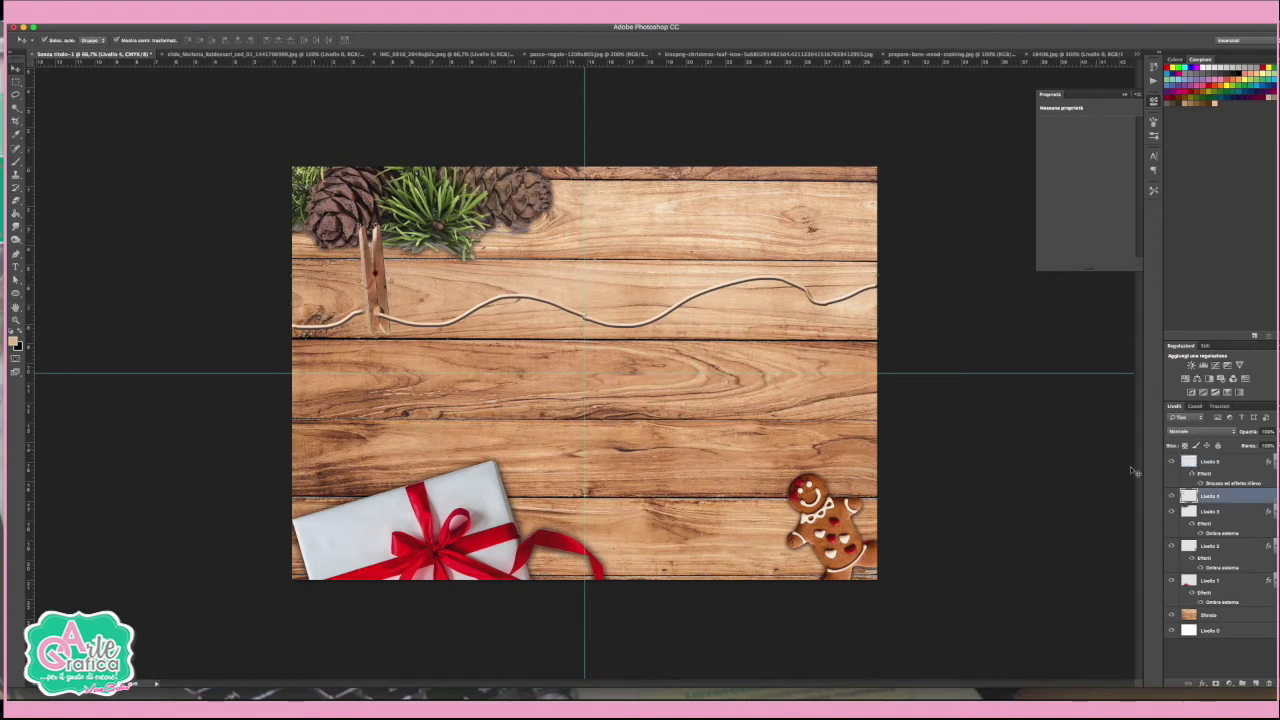
key("ctrl+j")
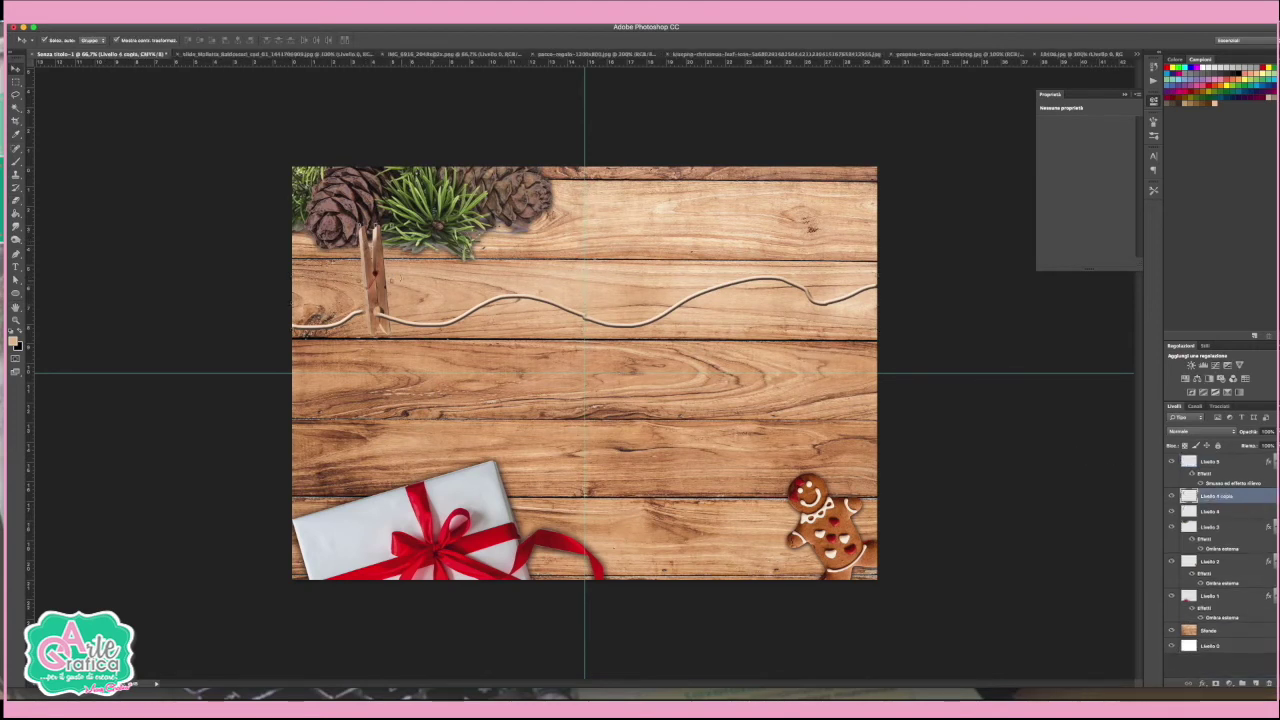
mouse_move(372, 262)
left_mouse_down()
mouse_move(680, 218)
mouse_move(592, 248)
left_mouse_up()
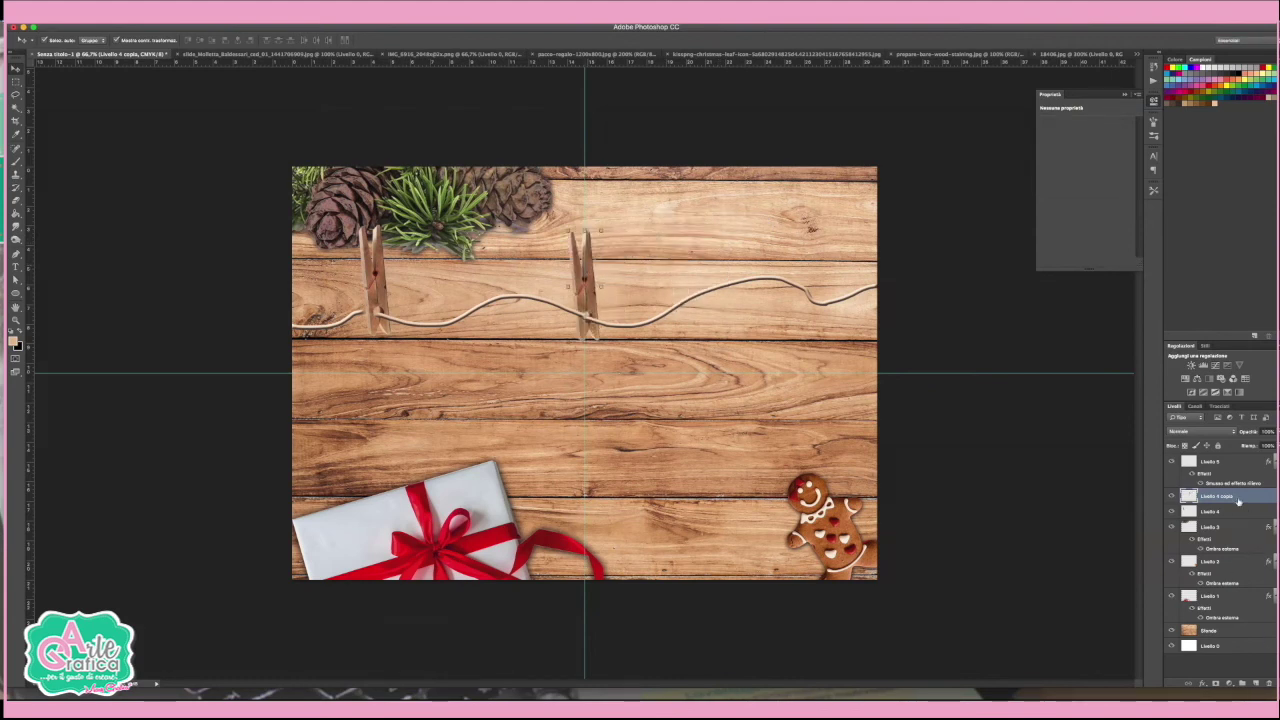
left_click_drag(1238, 497, 1254, 683)
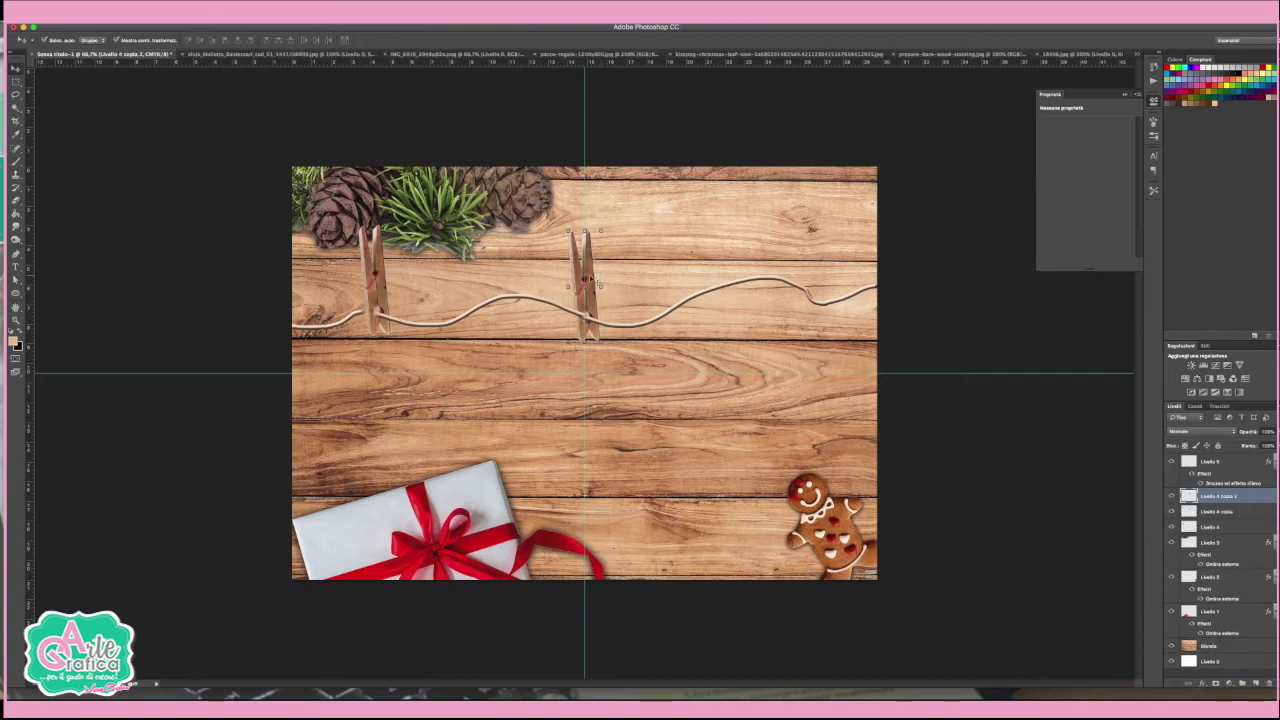
left_click_drag(590, 282, 747, 244)
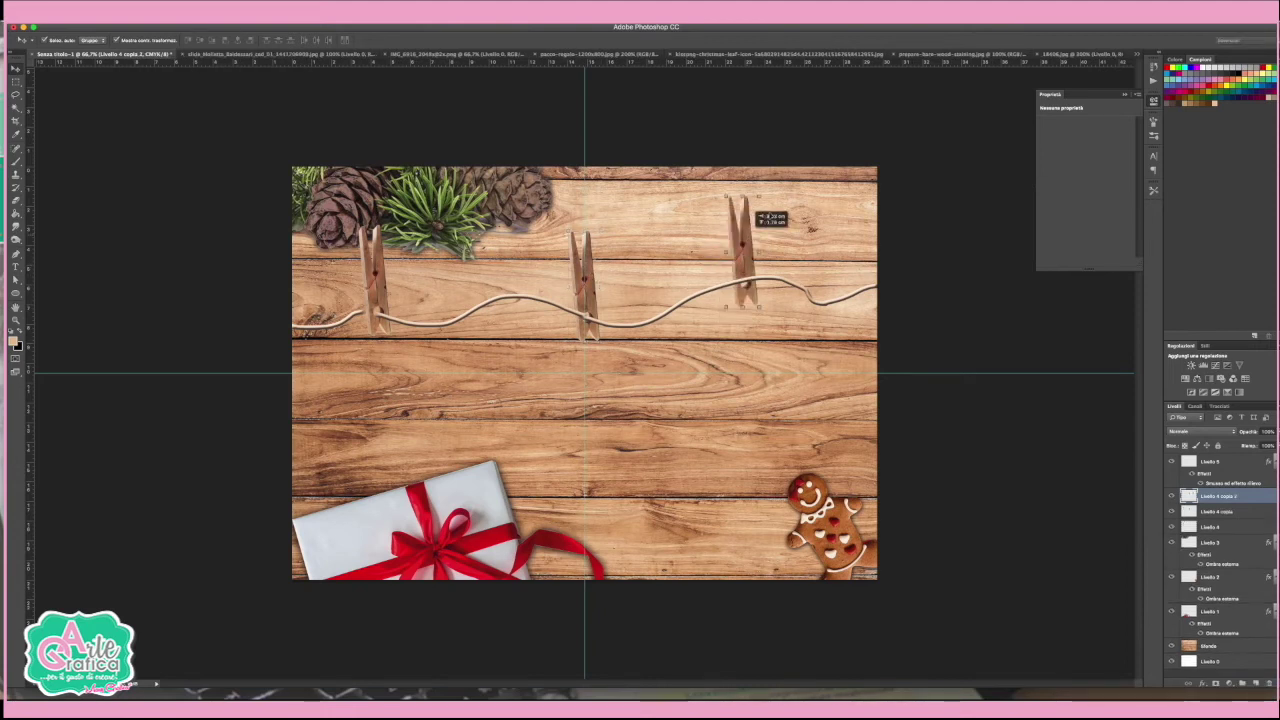
key("ctrl+t")
left_click_drag(768, 192, 792, 186)
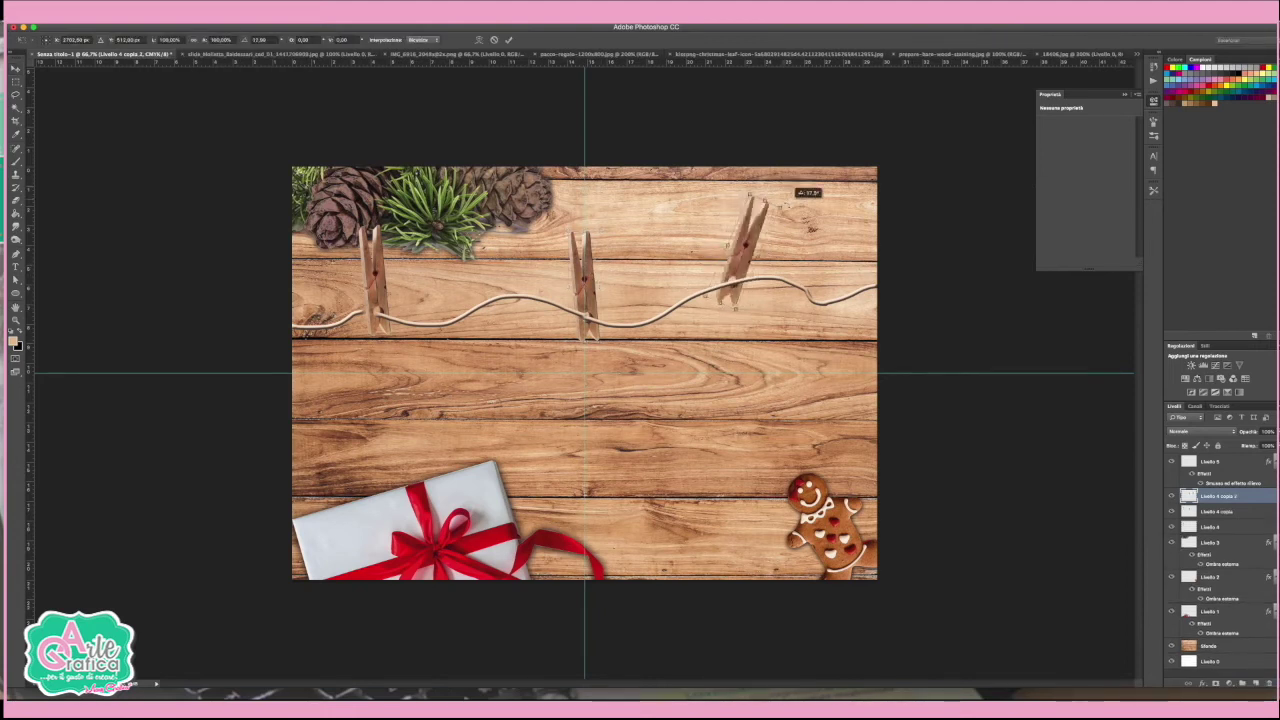
key("Return")
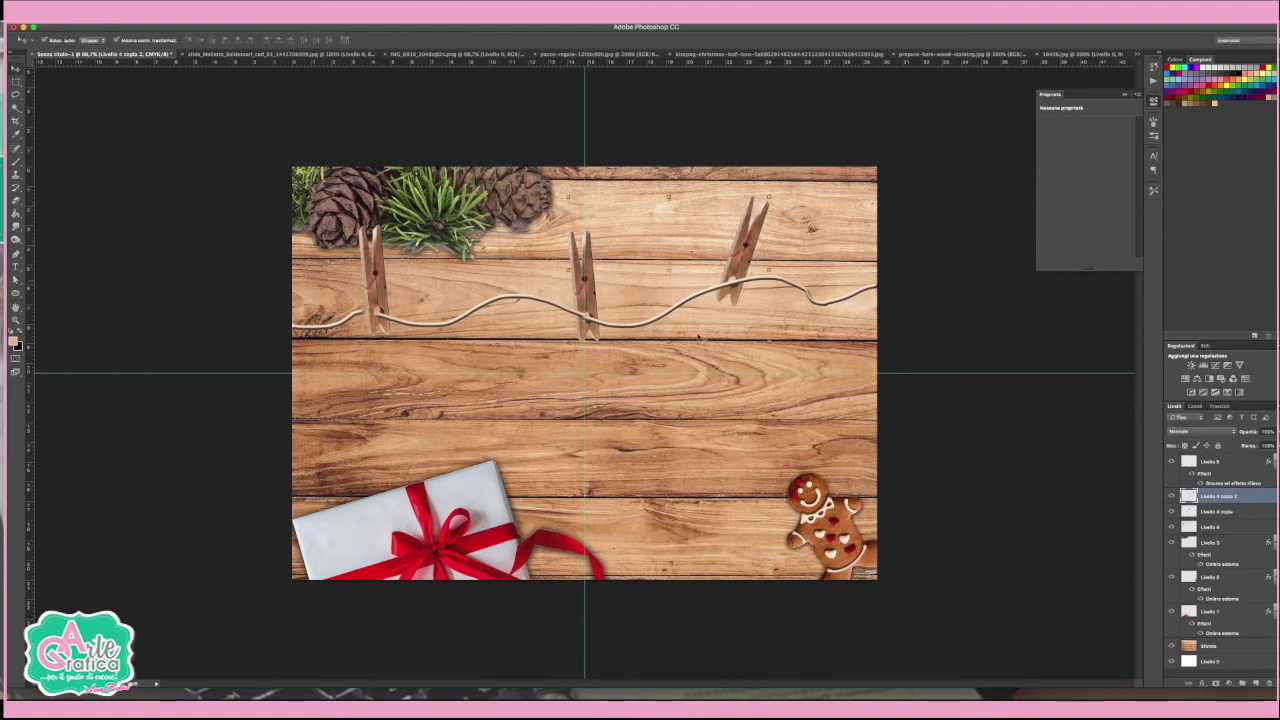
Step: Try moving the clothespin copies above Livello 5, then undo to restore the order
left_click(1222, 511, "shift")
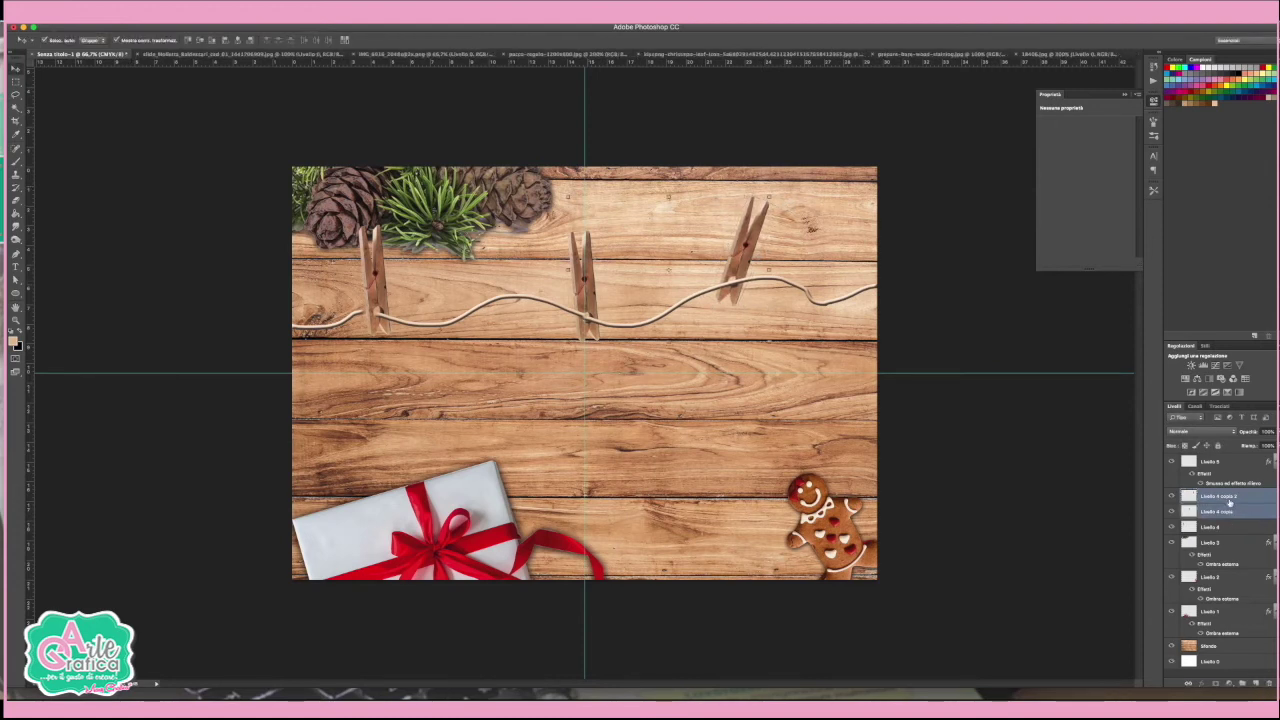
left_click_drag(1229, 500, 1222, 457)
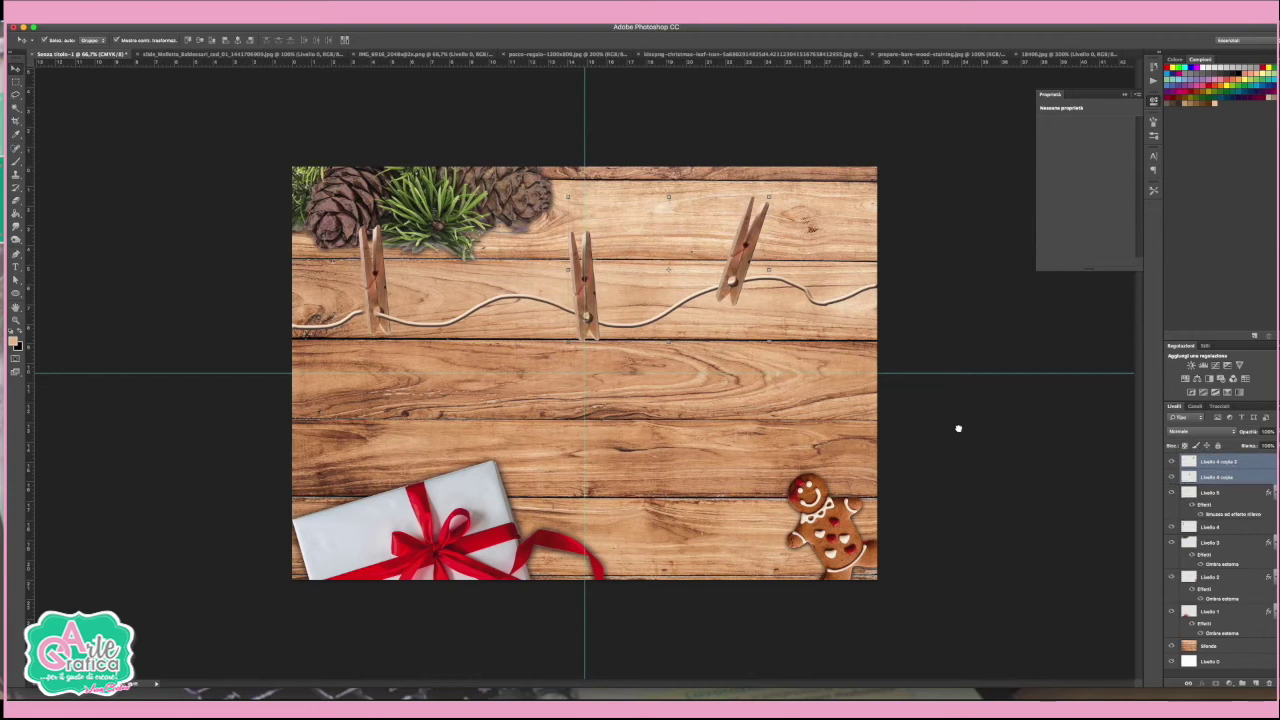
key("ctrl+z")
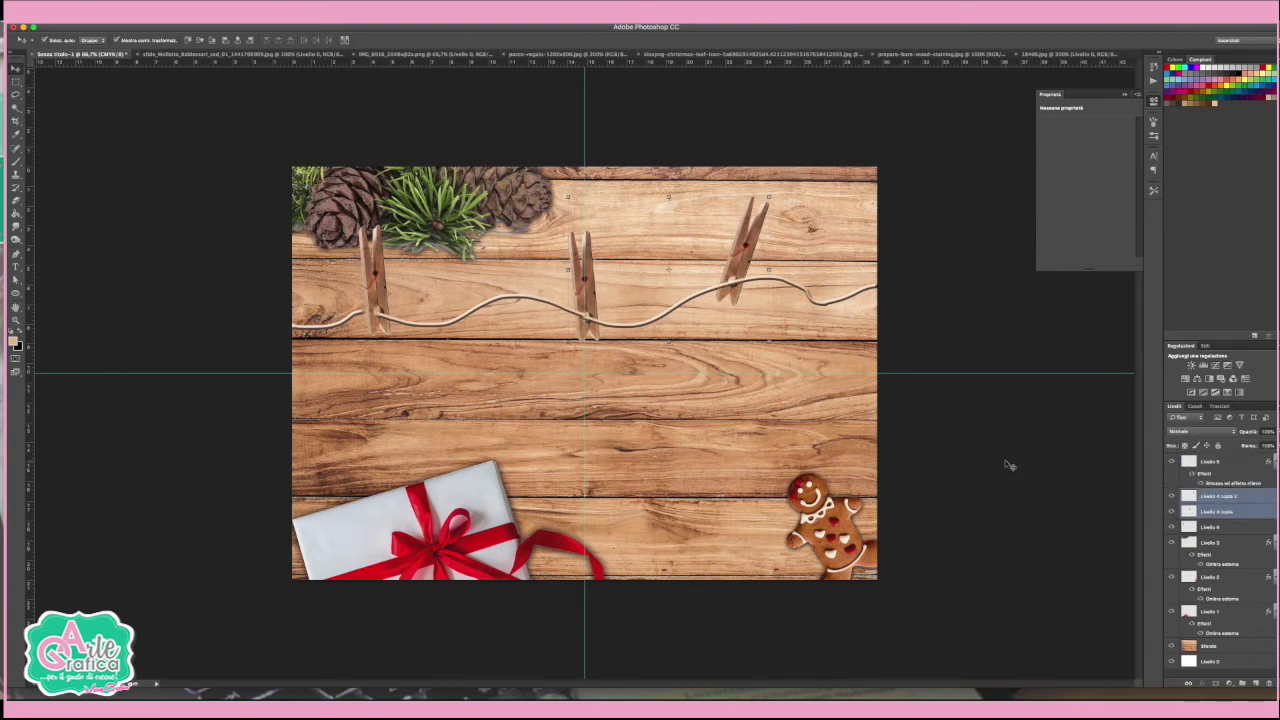
key("ctrl+z")
left_click(1250, 510)
Step: Draw a white-filled rectangle below the left clothespin
key("e")
left_click(1201, 461)
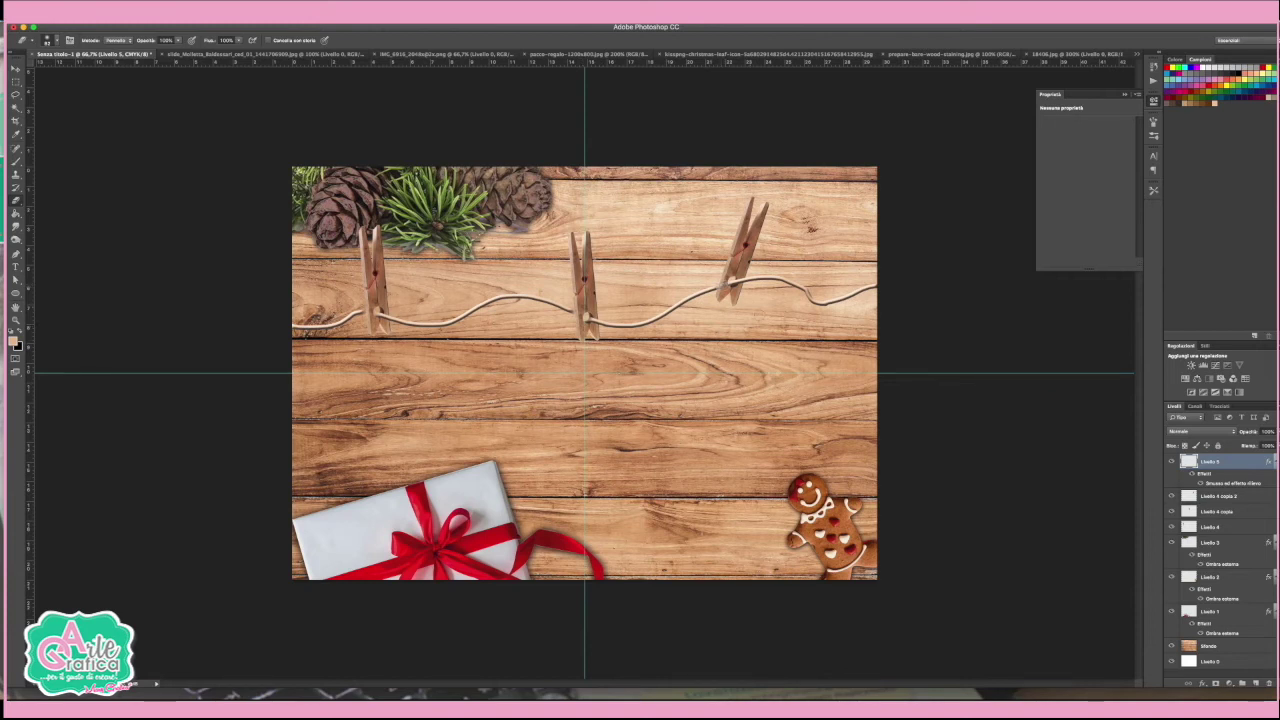
left_click(15, 291)
left_click(70, 291)
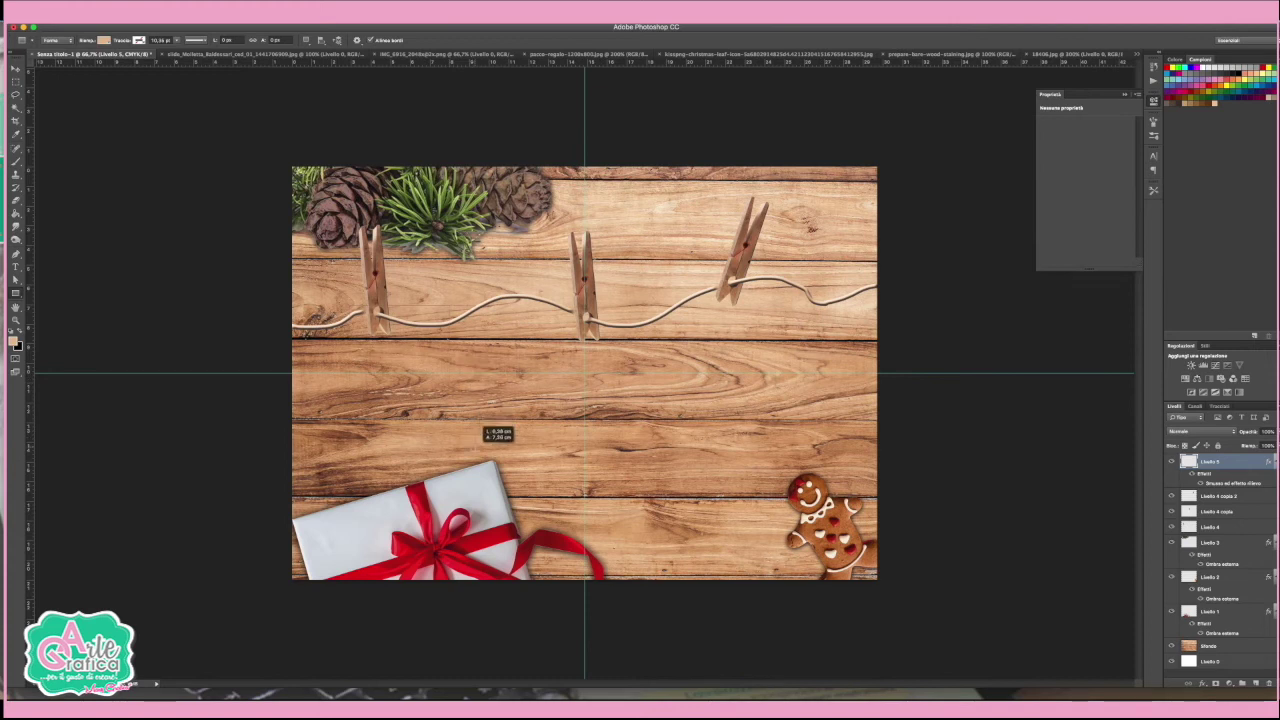
left_click_drag(350, 306, 476, 452)
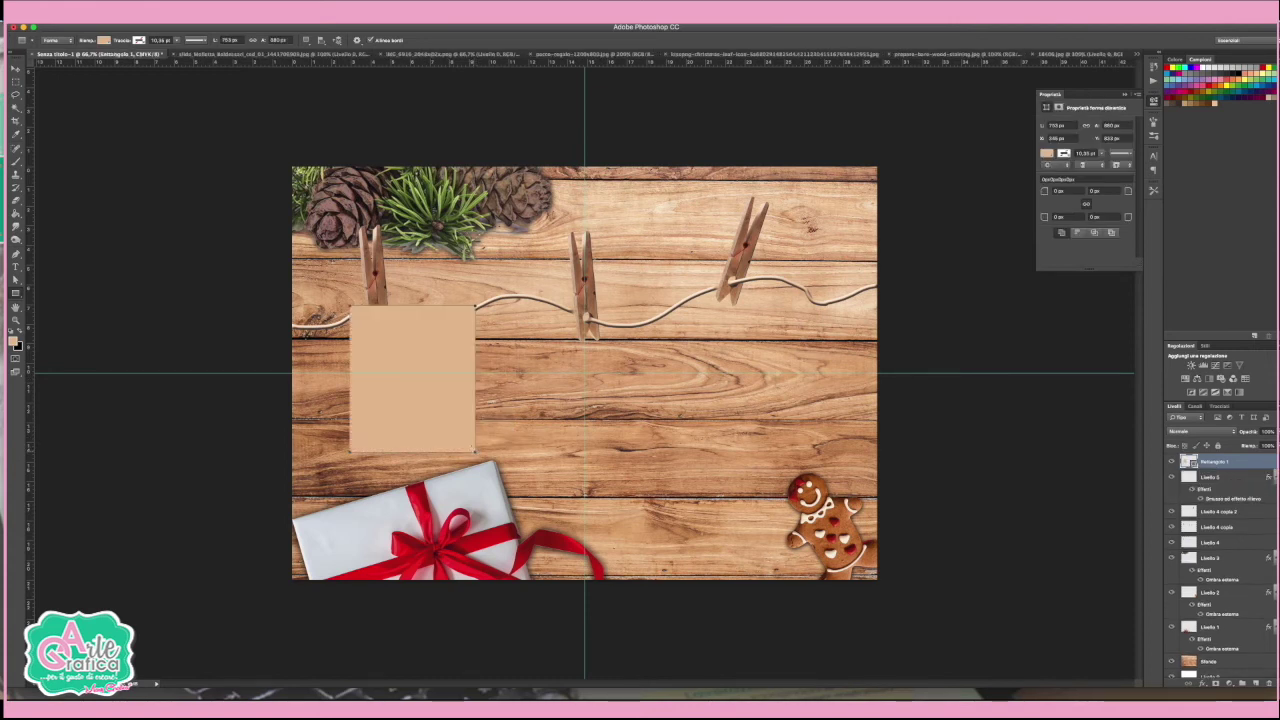
left_click(104, 40)
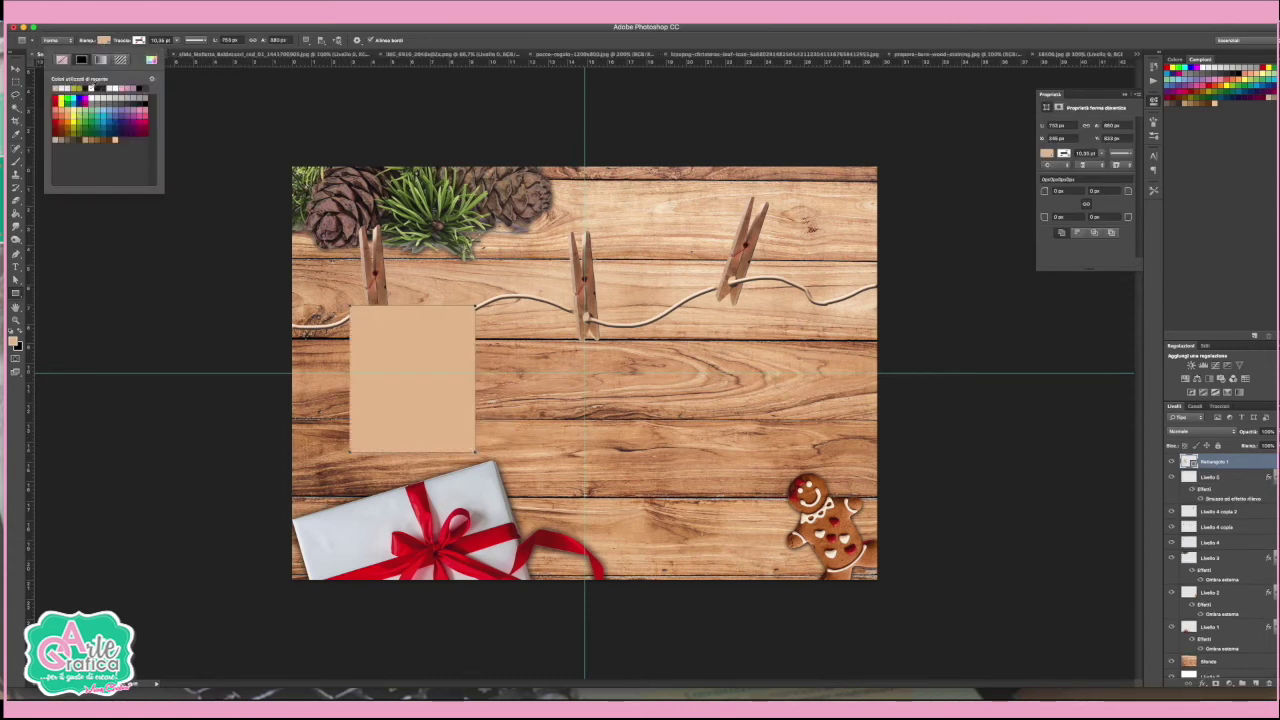
left_click(118, 88)
Step: Move Rettangolo 1 below Livello 4 and nudge it under the left clothespin
key("v")
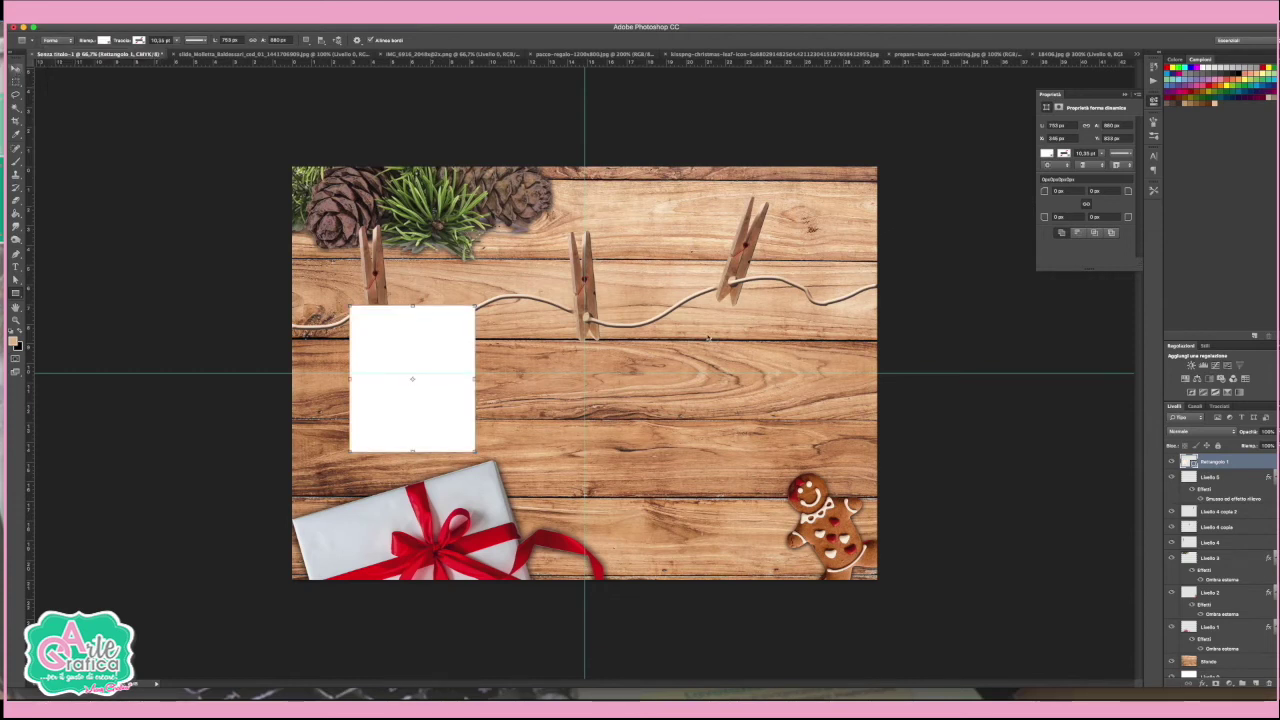
left_click_drag(1225, 465, 1224, 541)
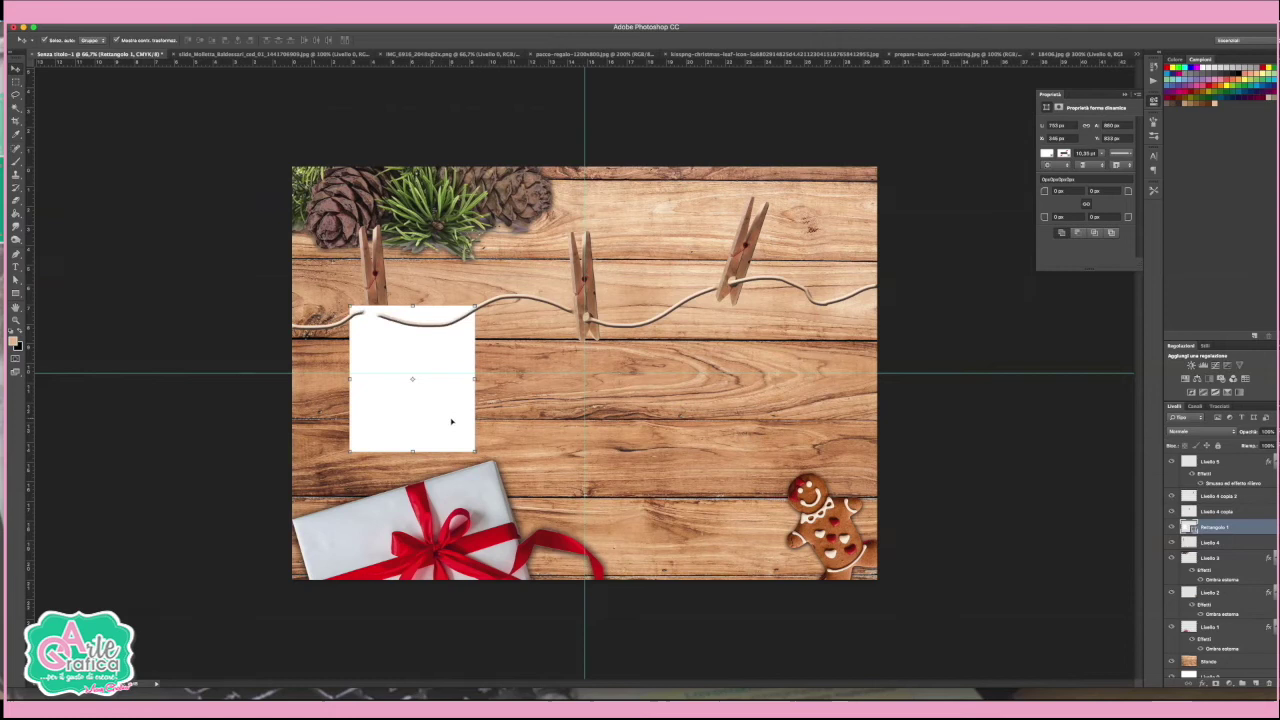
left_click_drag(448, 422, 419, 420)
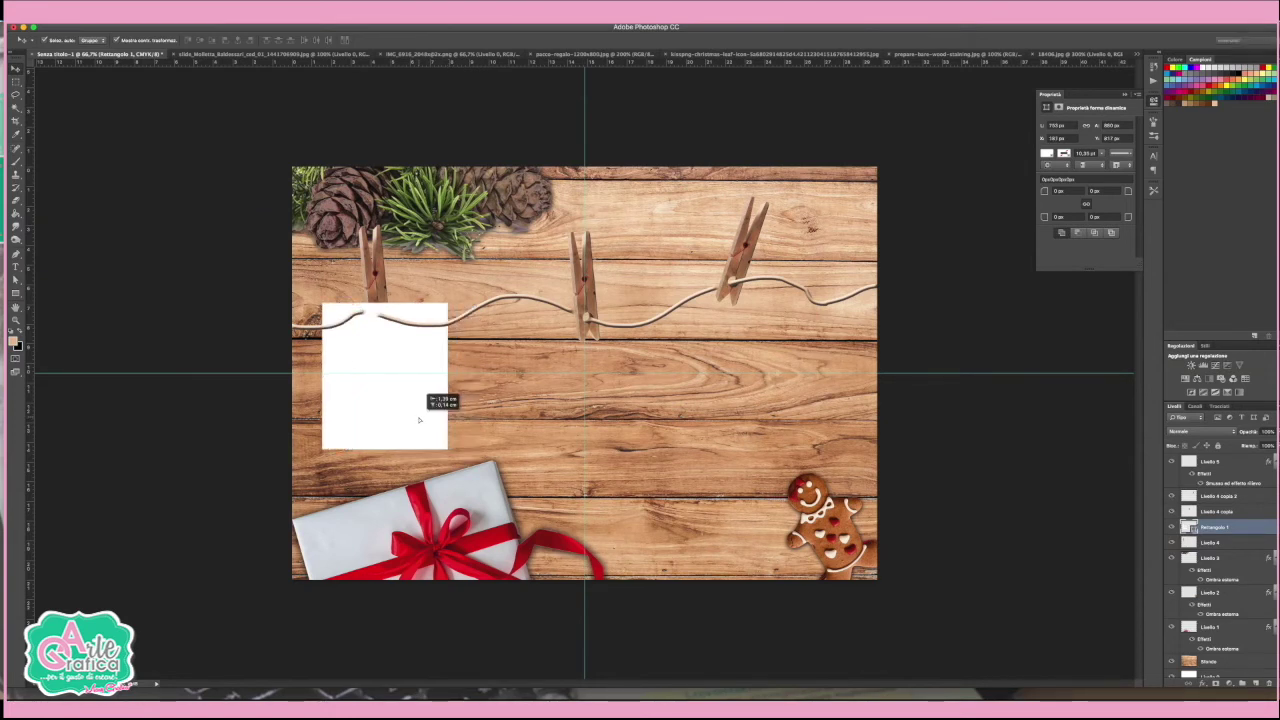
left_click_drag(1238, 532, 1238, 550)
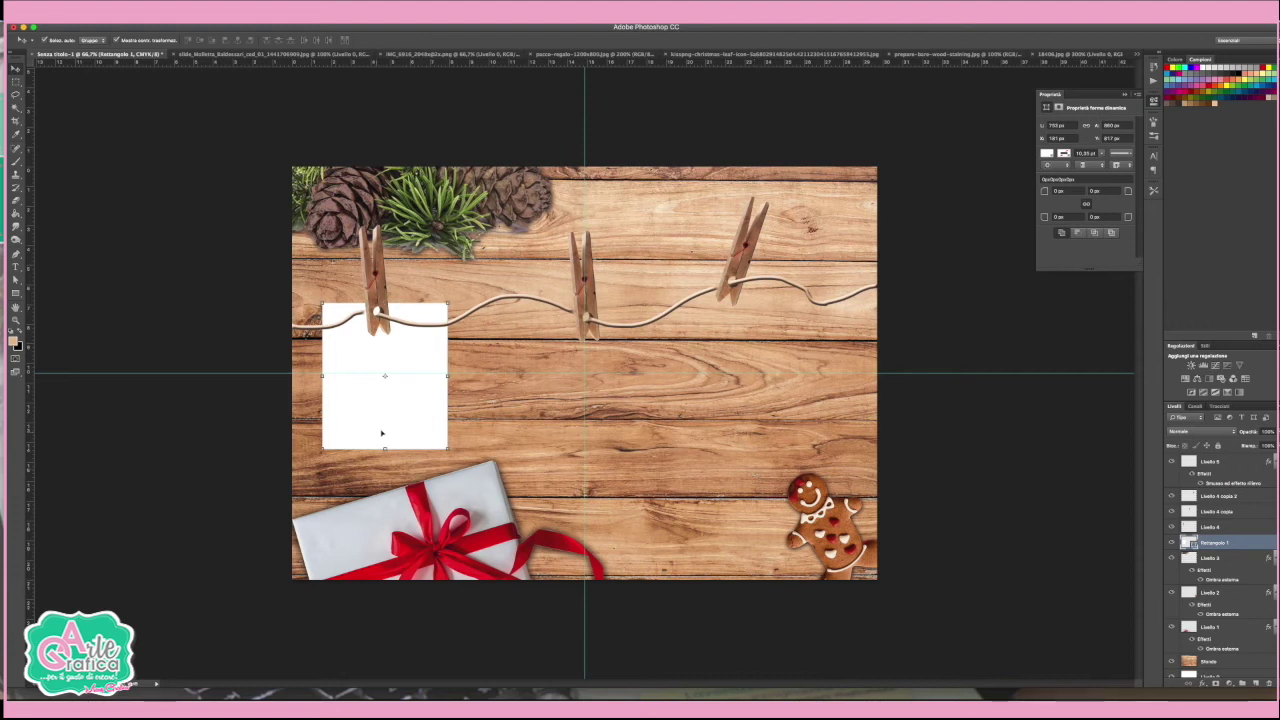
left_click_drag(406, 421, 407, 437)
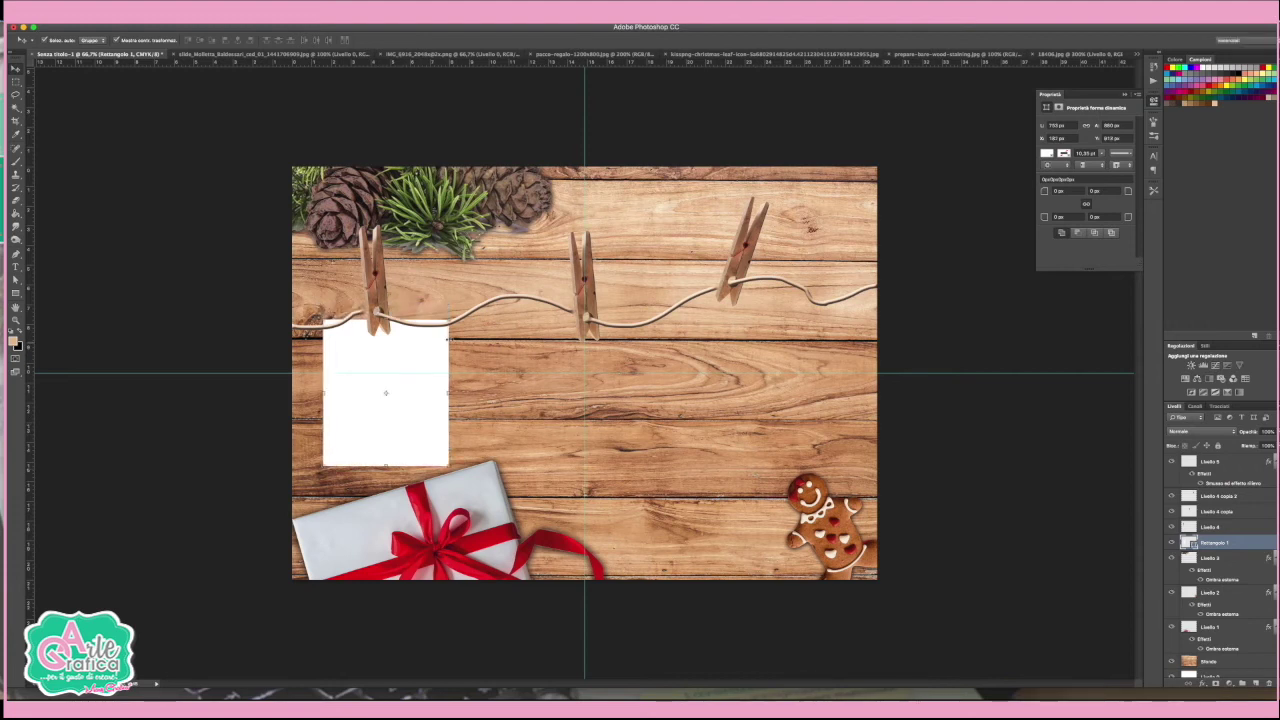
Step: Remove the rectangle's fill and make its stroke a solid colour
key("u")
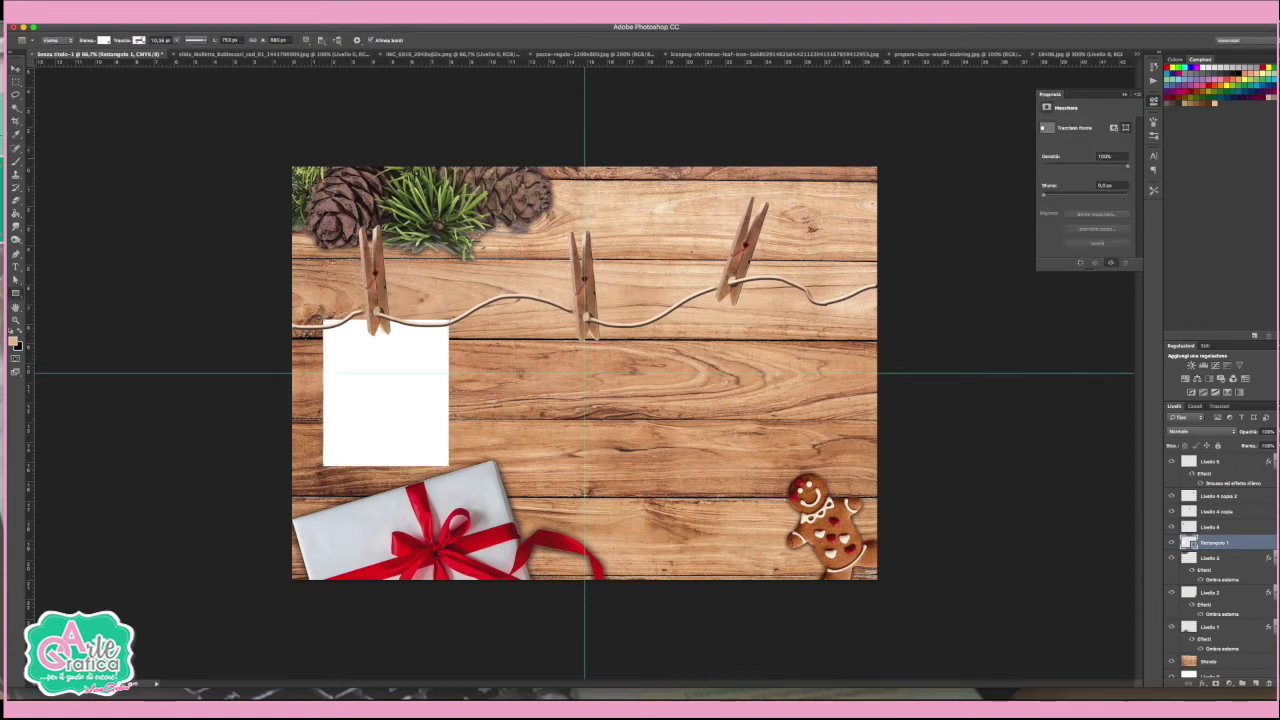
left_click(103, 40)
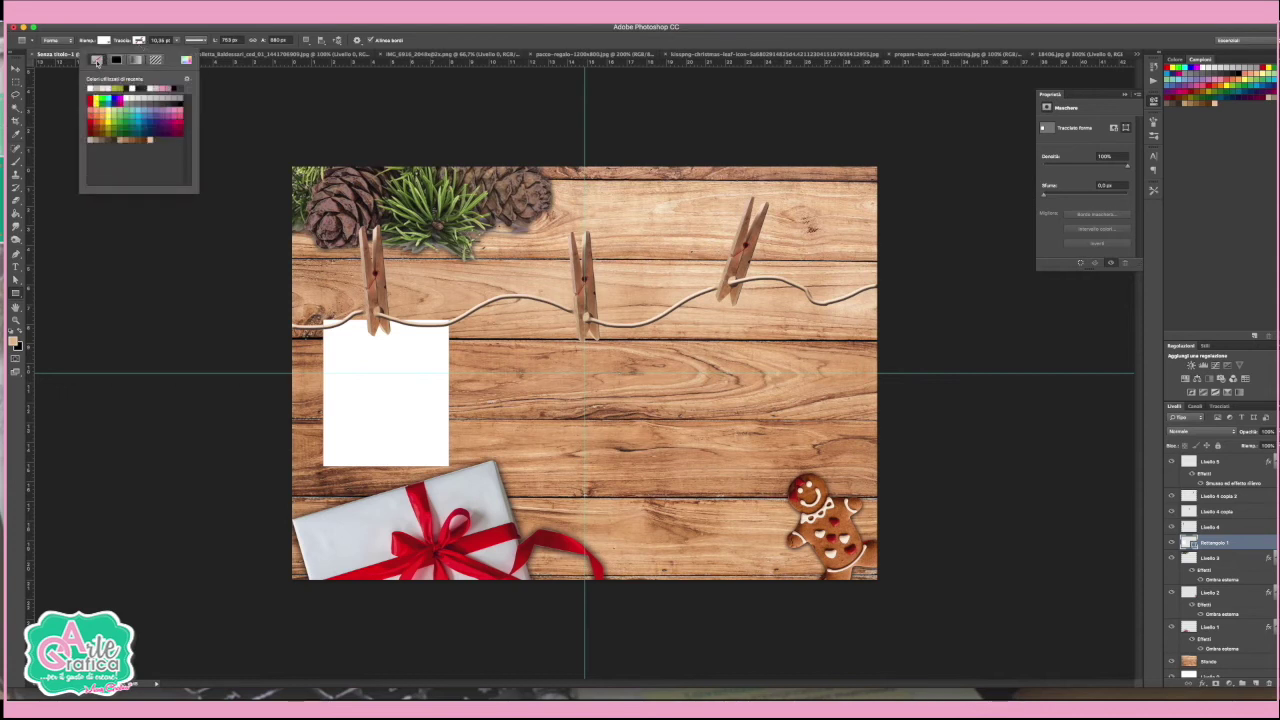
left_click(103, 40)
left_click(103, 40)
left_click(62, 60)
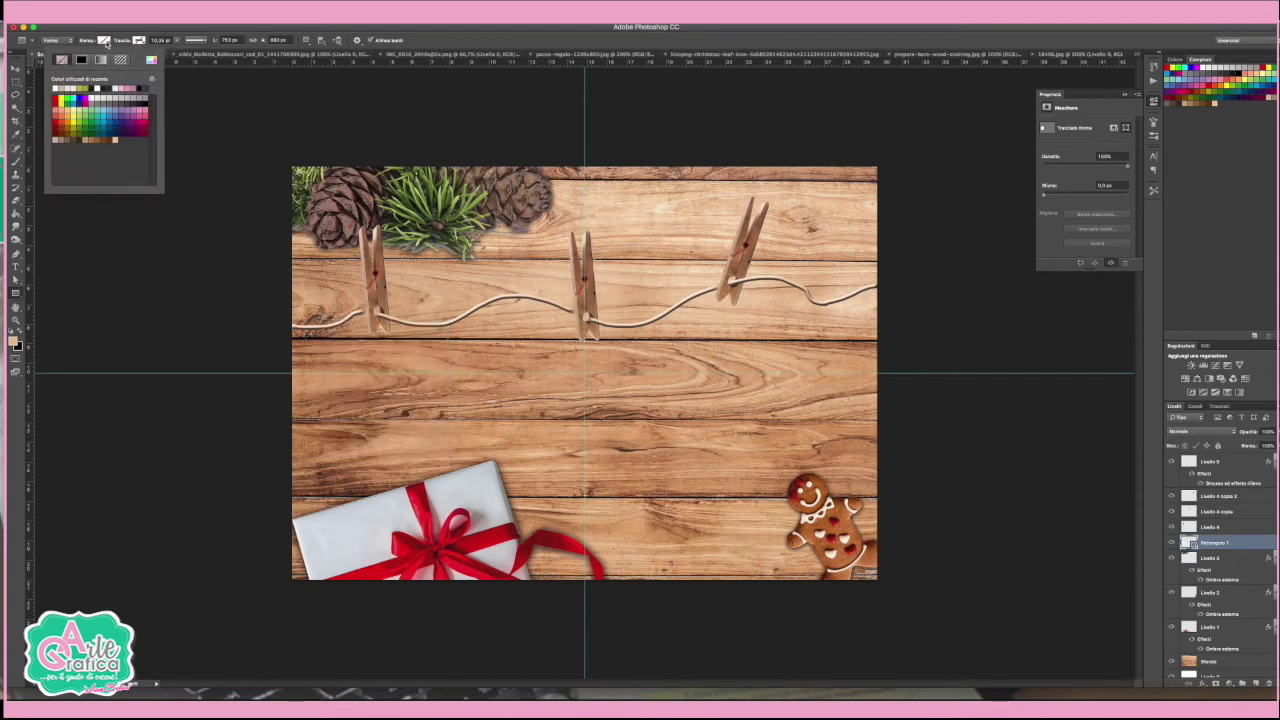
left_click(138, 40)
left_click(138, 40)
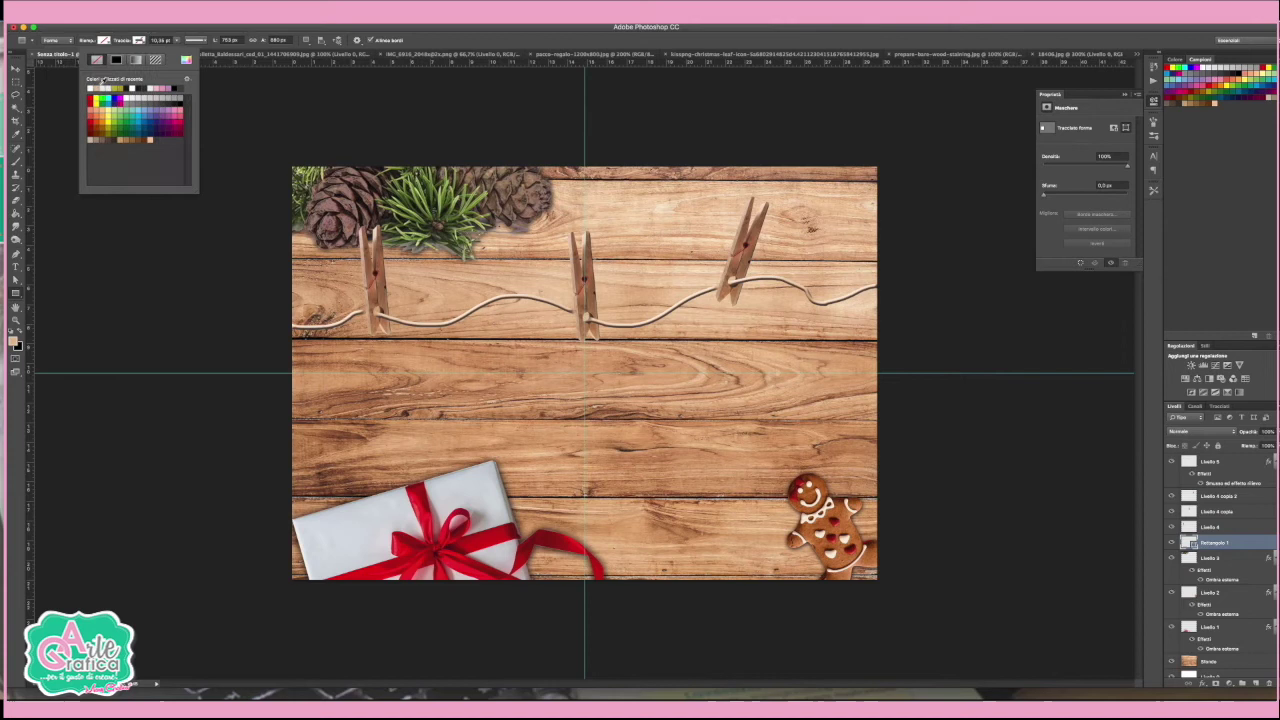
Step: Give Rettangolo 1 a thick white stroke and add a layer mask
left_click(116, 60)
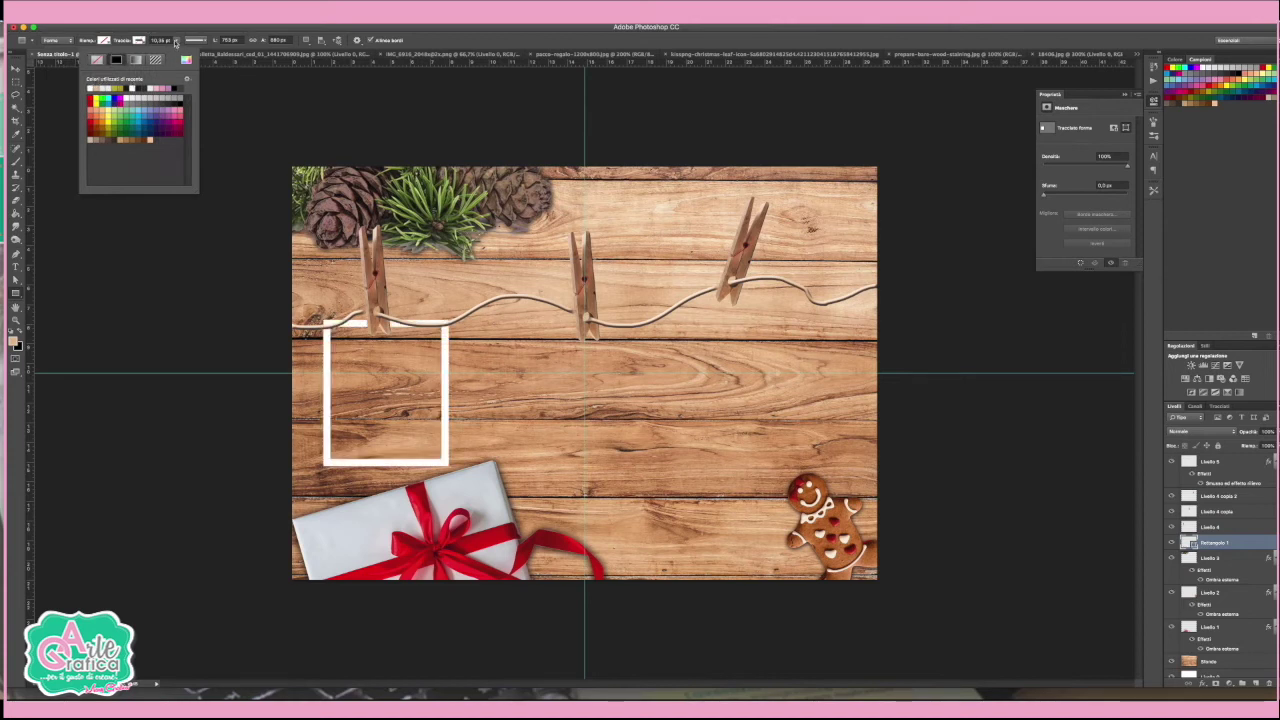
left_click(175, 42)
left_click_drag(180, 50, 186, 54)
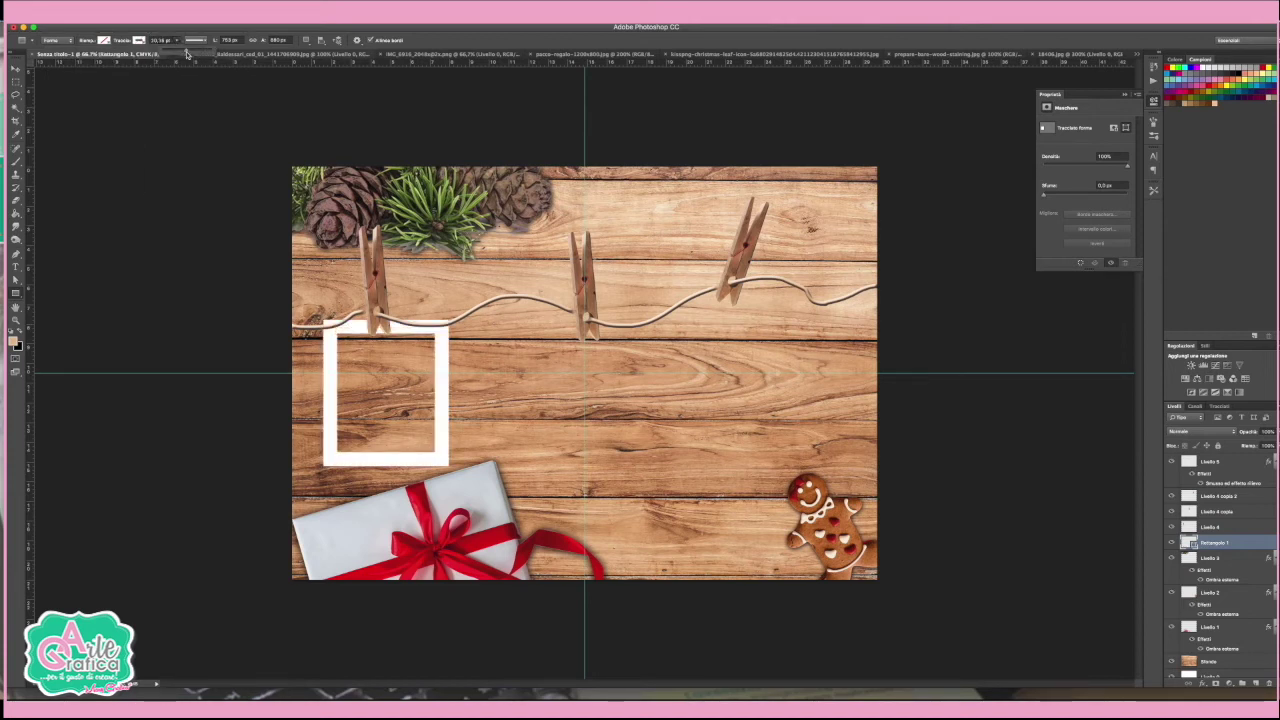
left_click_drag(186, 54, 188, 54)
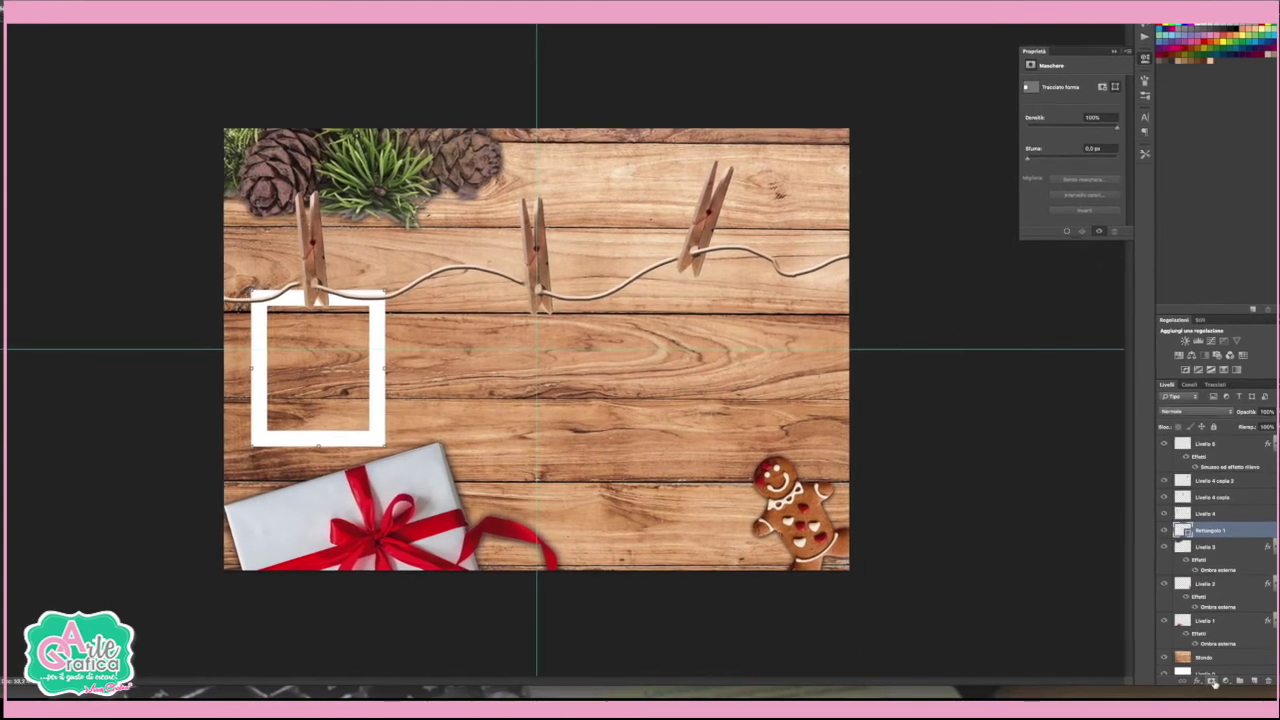
left_click(1214, 683)
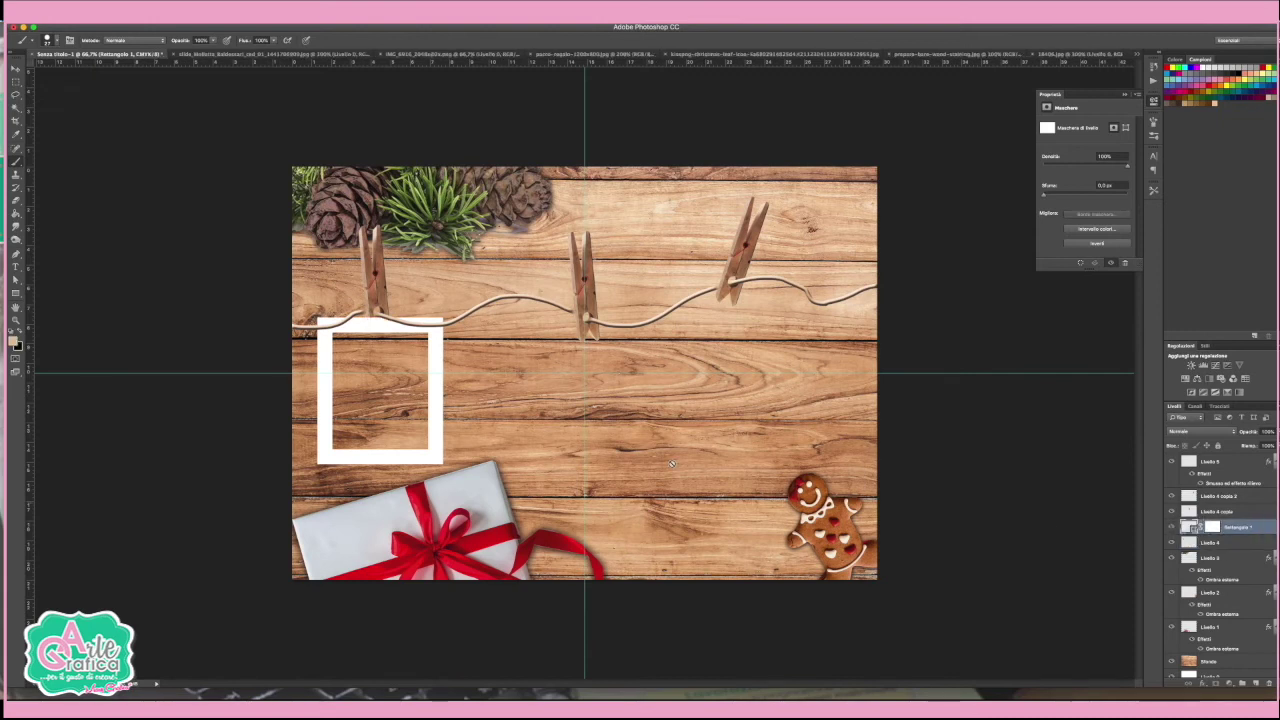
left_click(1212, 527)
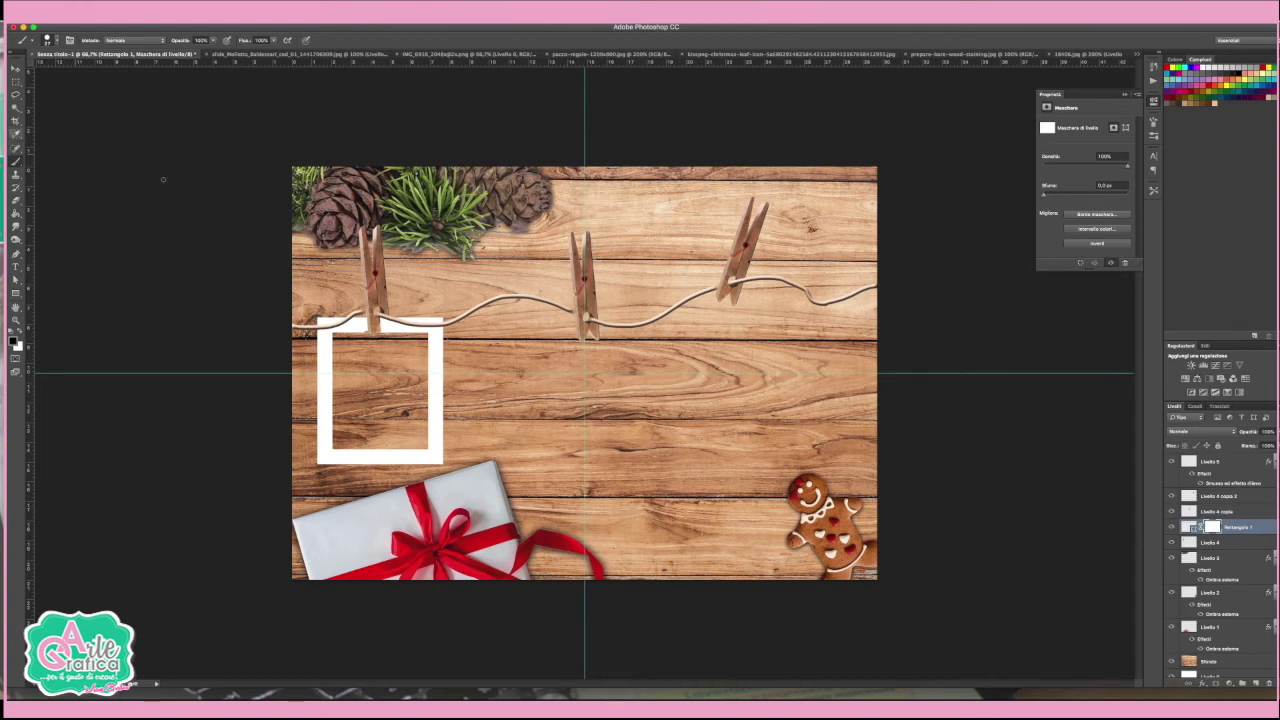
Step: Apply an Ombra esterna drop shadow with increased Dimensione to Rettangolo 1
left_click(1204, 684)
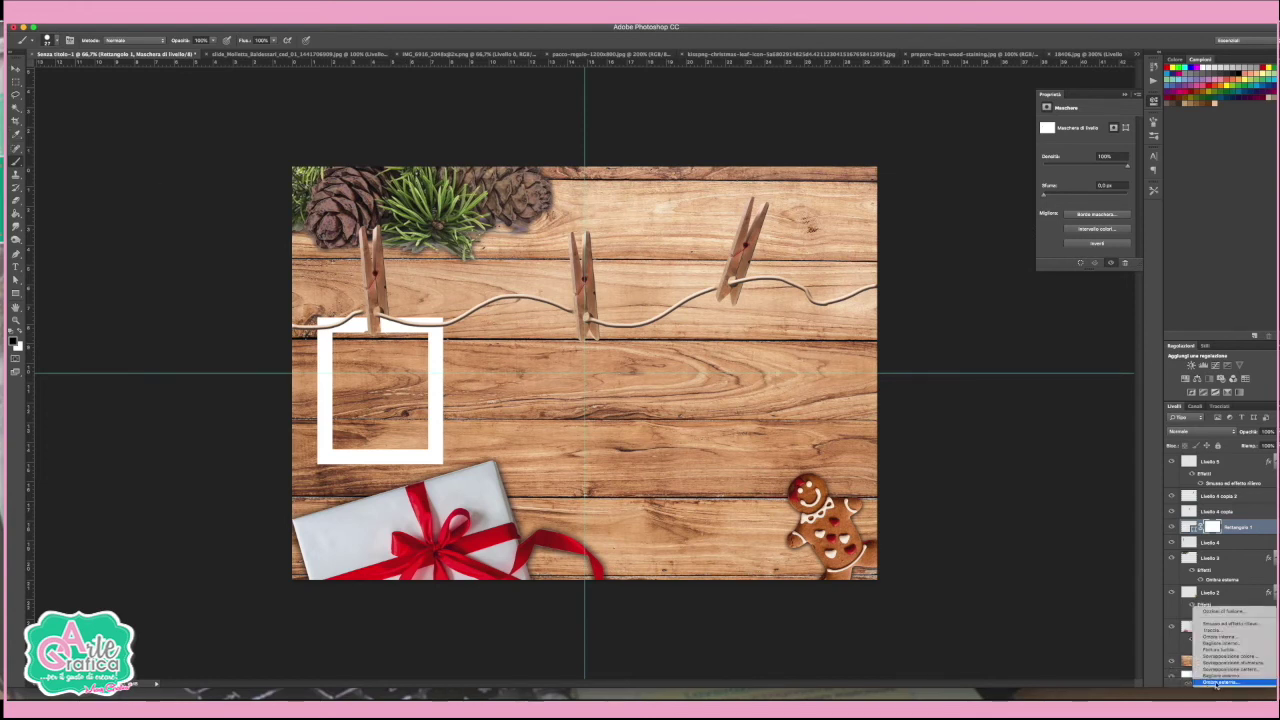
left_click(1216, 683)
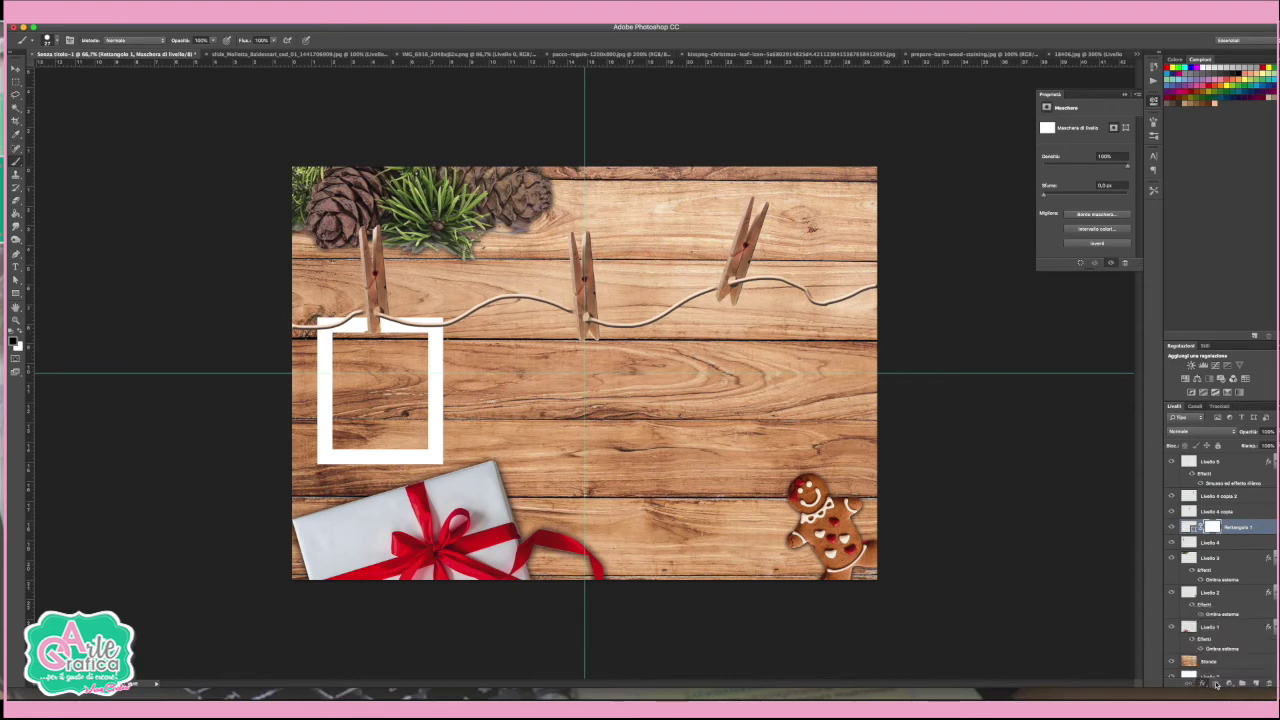
left_click_drag(1013, 468, 1023, 470)
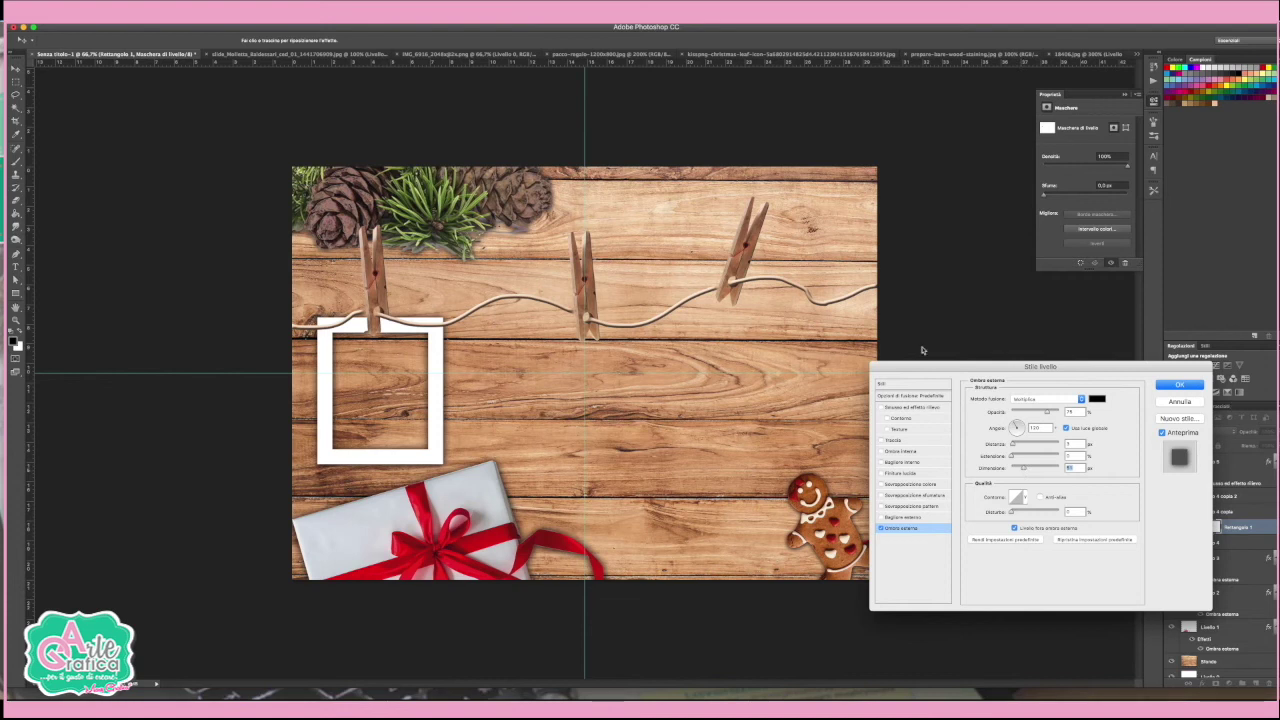
key("Return")
left_click(15, 292)
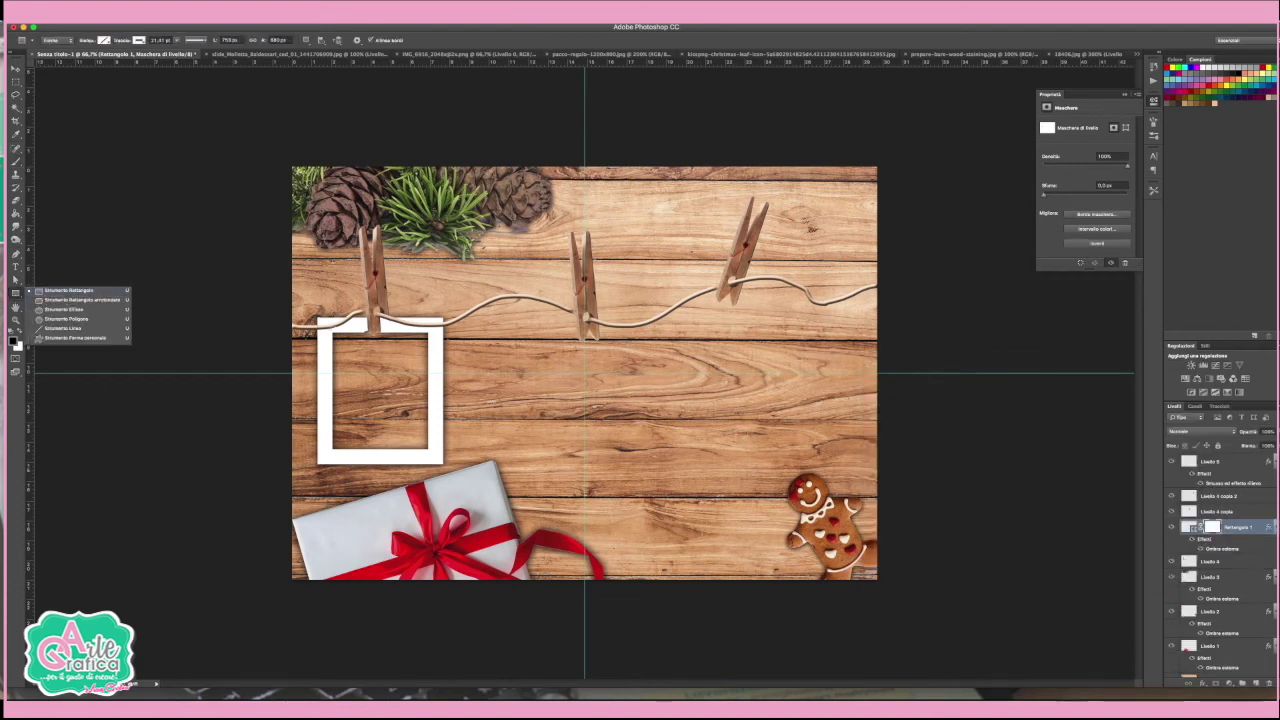
key("Escape")
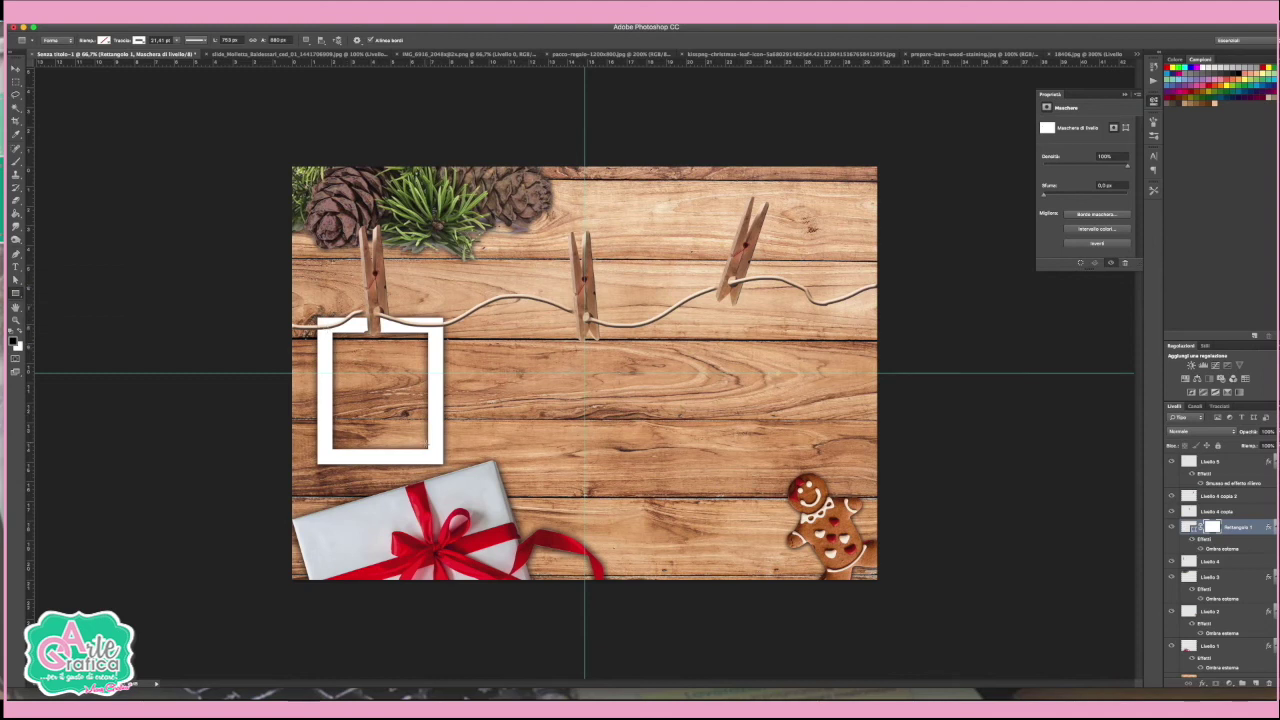
Step: Draw an inner rectangle in the left frame with no stroke and pale lavender fill
left_click_drag(432, 455, 319, 320)
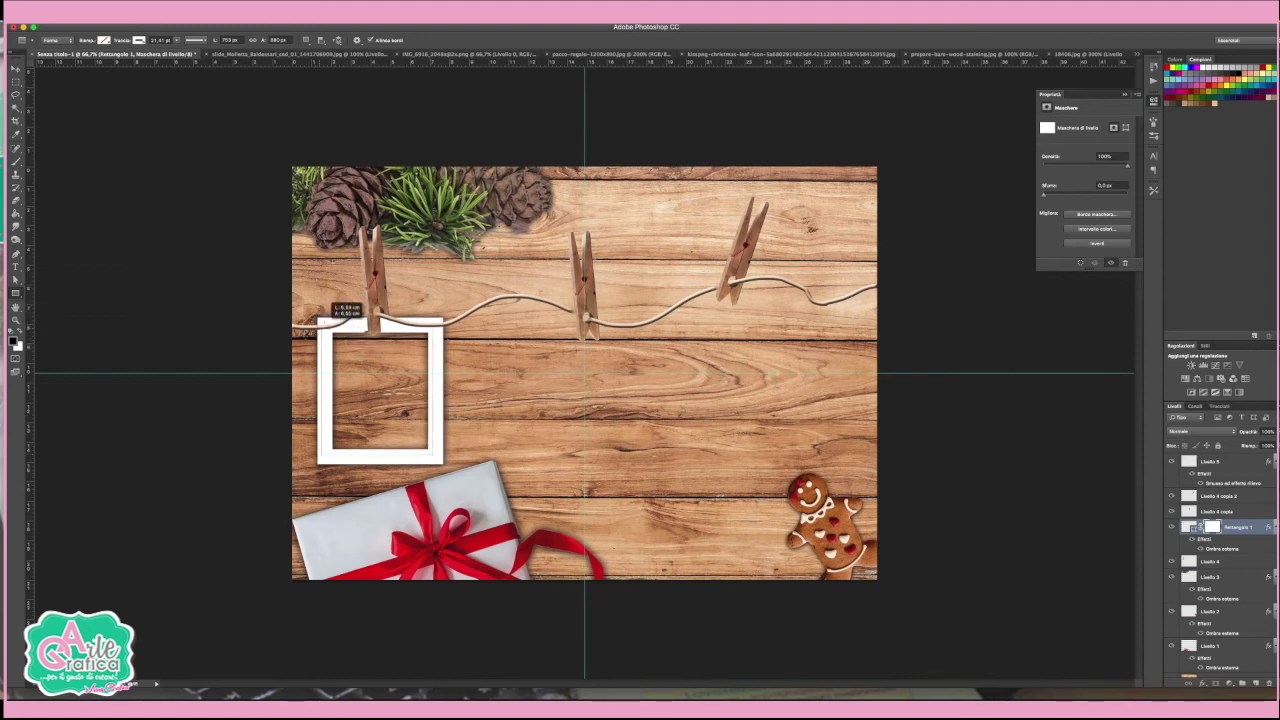
left_click_drag(319, 320, 325, 326)
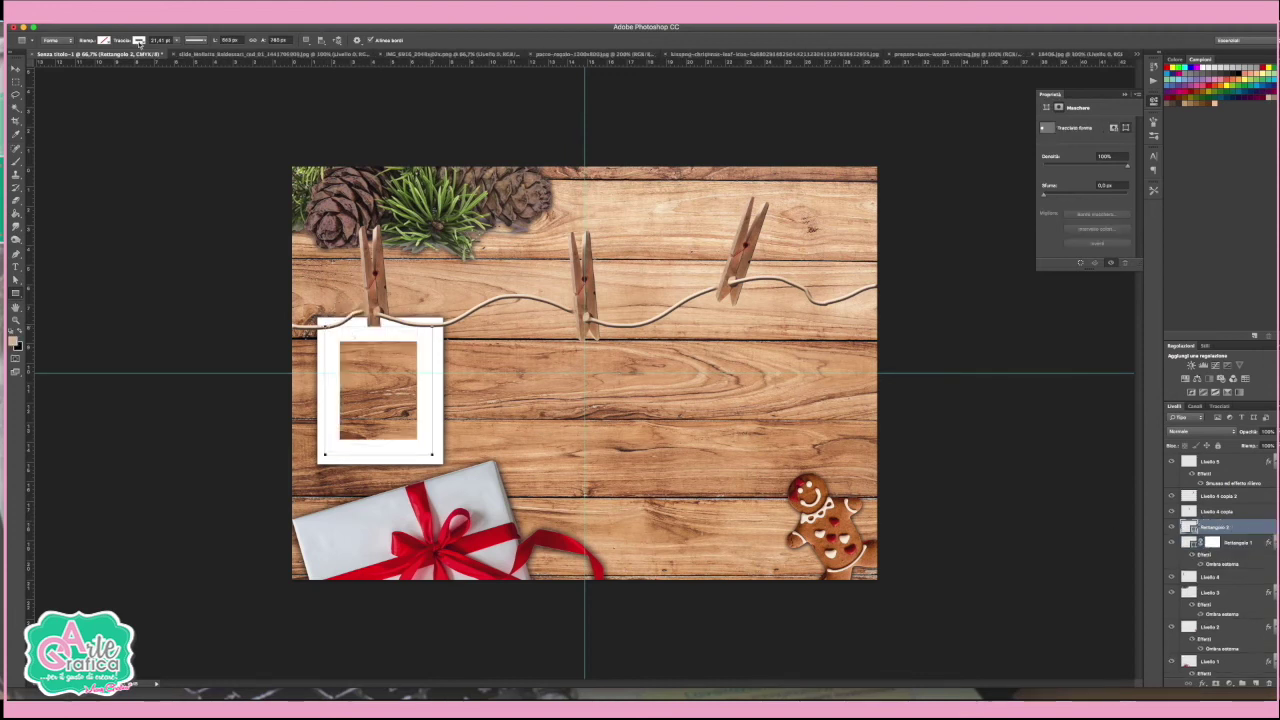
left_click(139, 41)
left_click(96, 59)
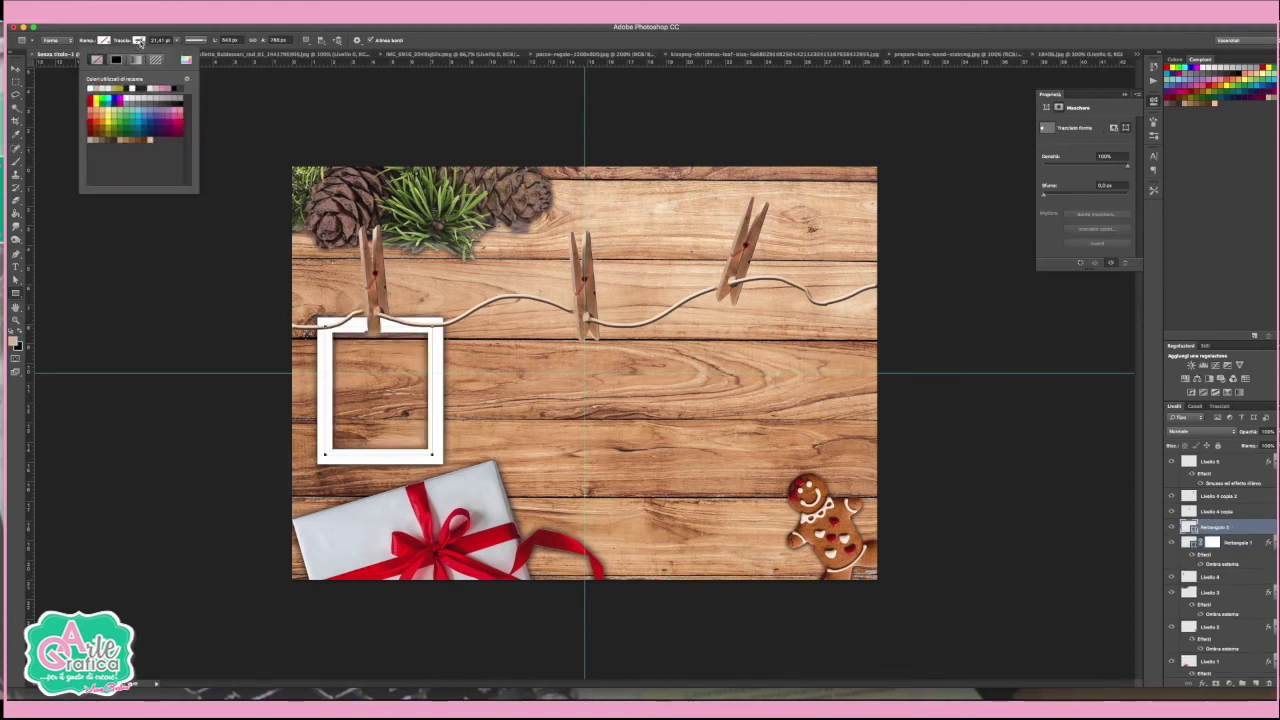
left_click(105, 41)
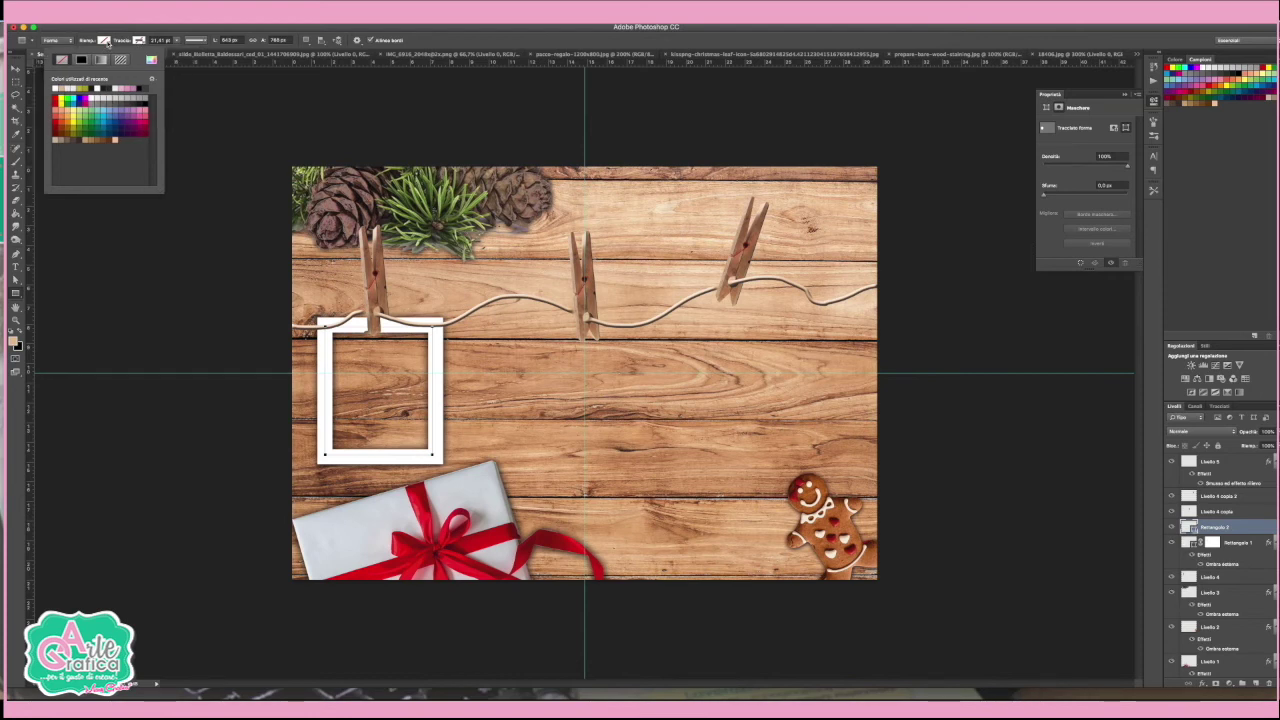
left_click(73, 88)
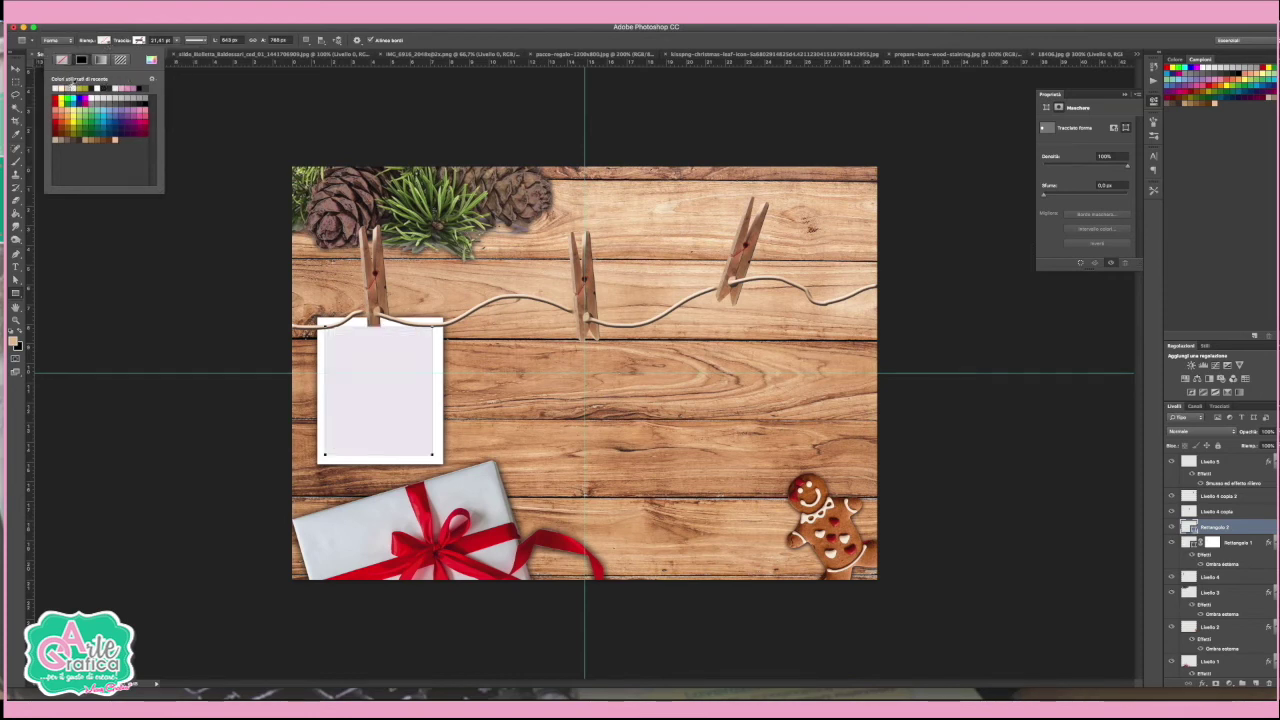
left_click(1228, 528)
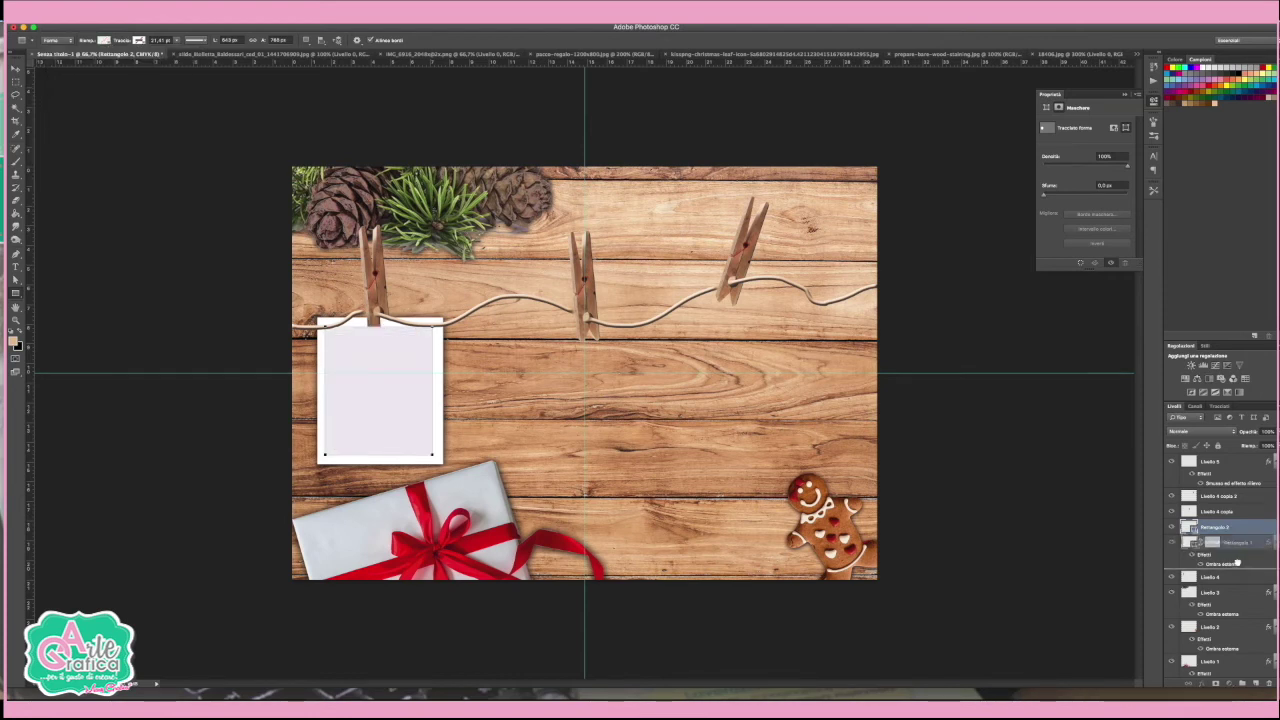
Step: Move Rettangolo 2 below Rettangolo 1 and Livello 4 in the layer stack
left_click_drag(1238, 563, 1238, 566)
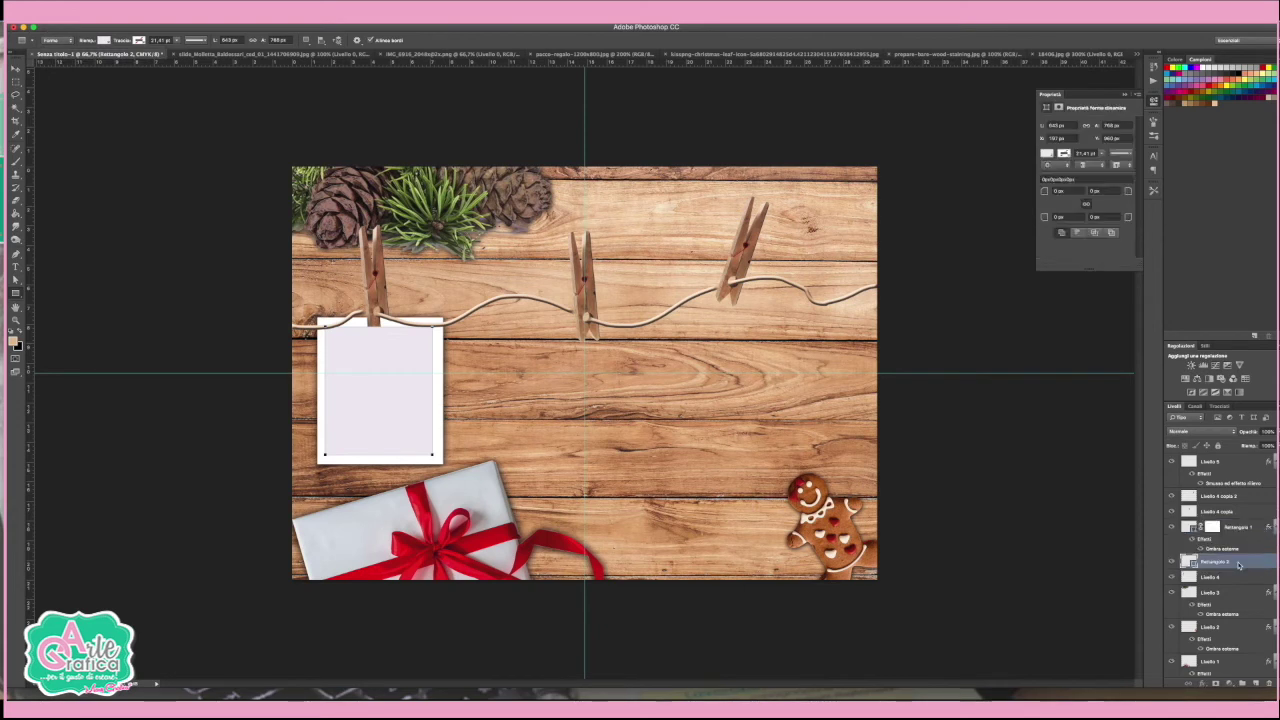
left_click(14, 70)
left_click(184, 267)
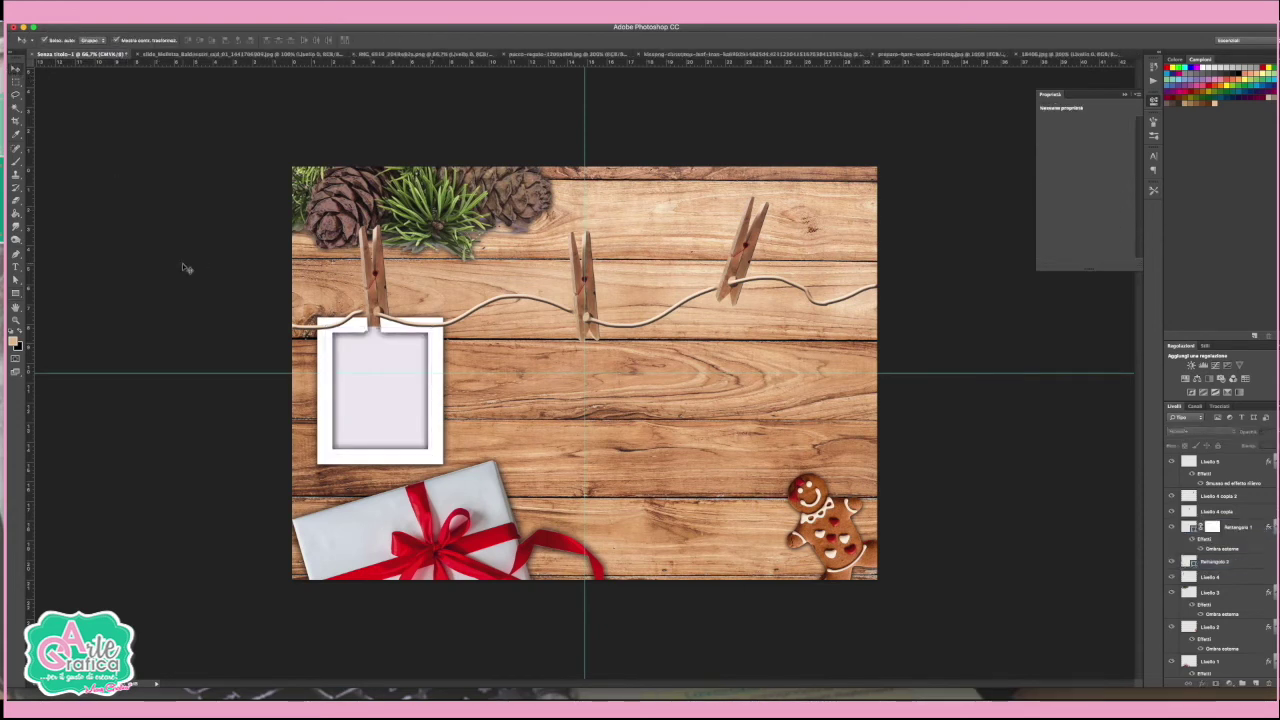
left_click(364, 331)
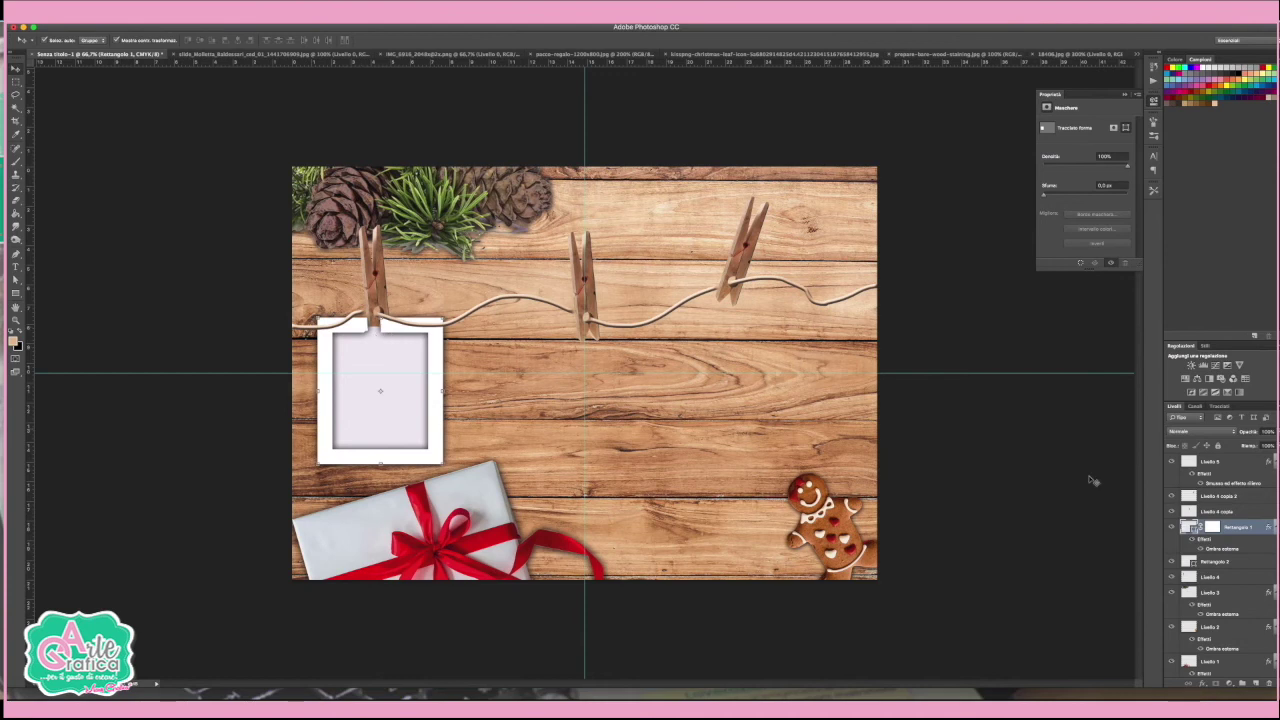
left_click(1212, 527)
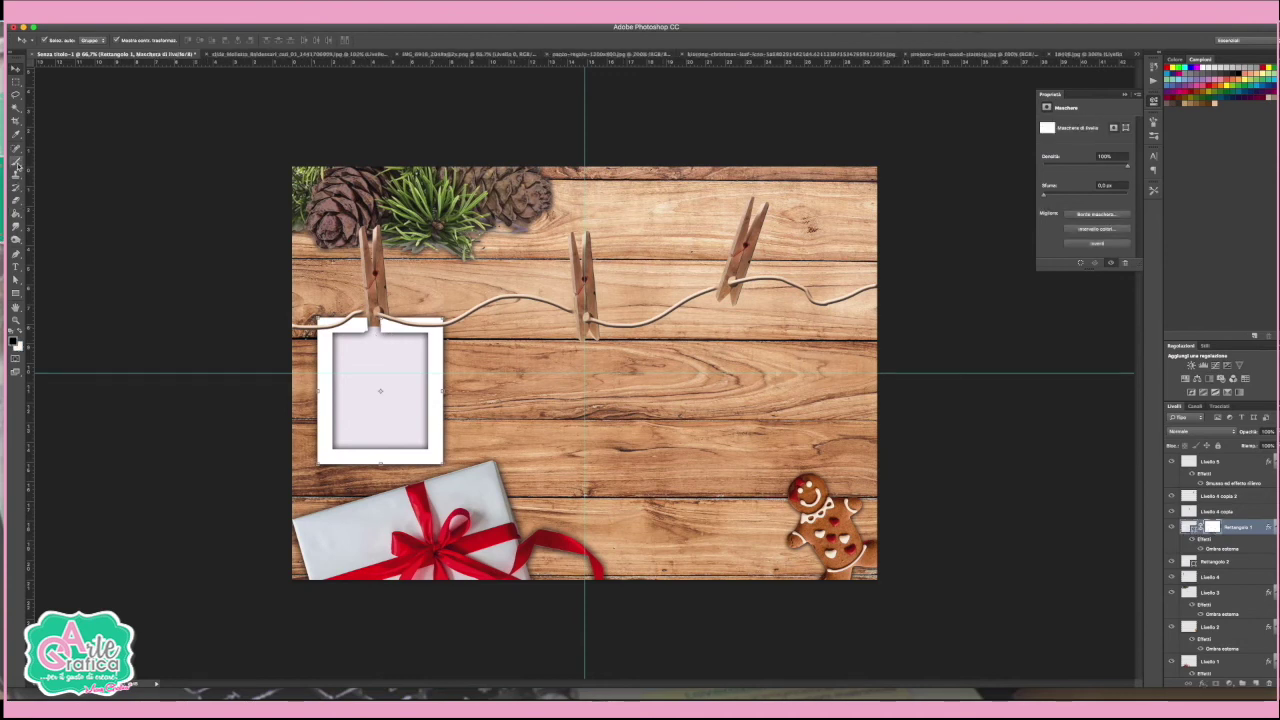
left_click(1222, 562)
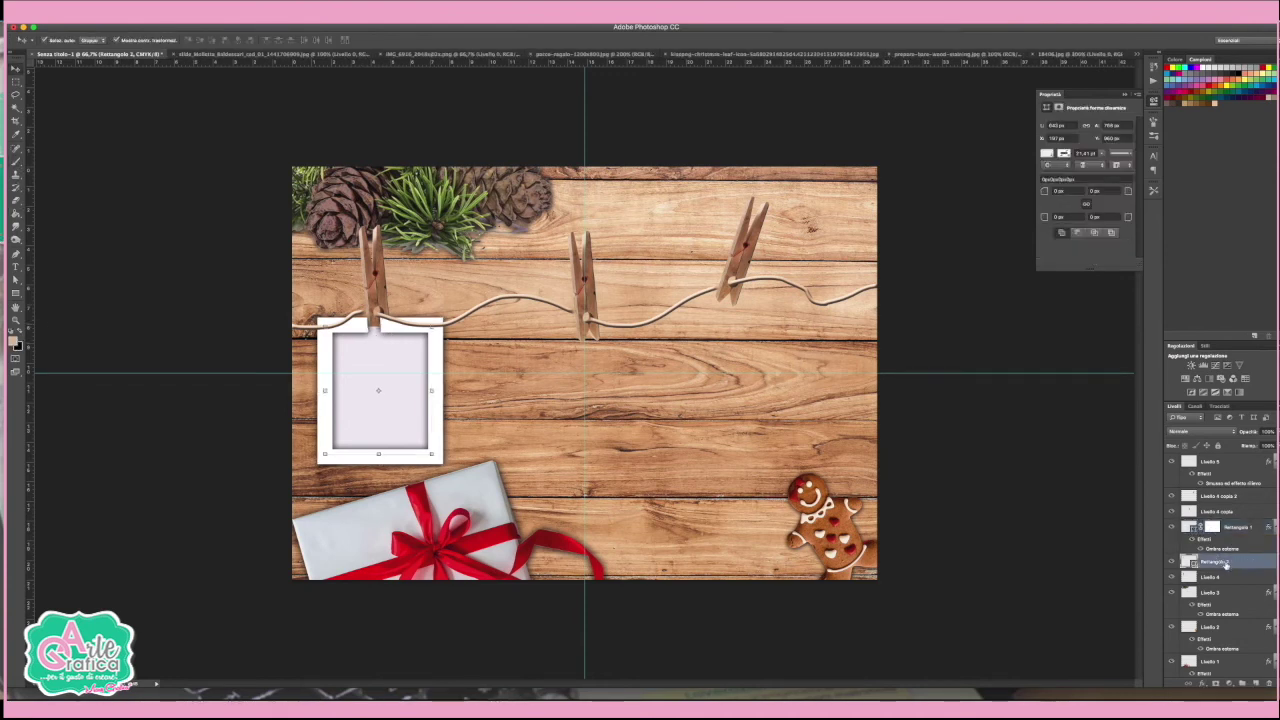
left_click_drag(1225, 564, 1225, 580)
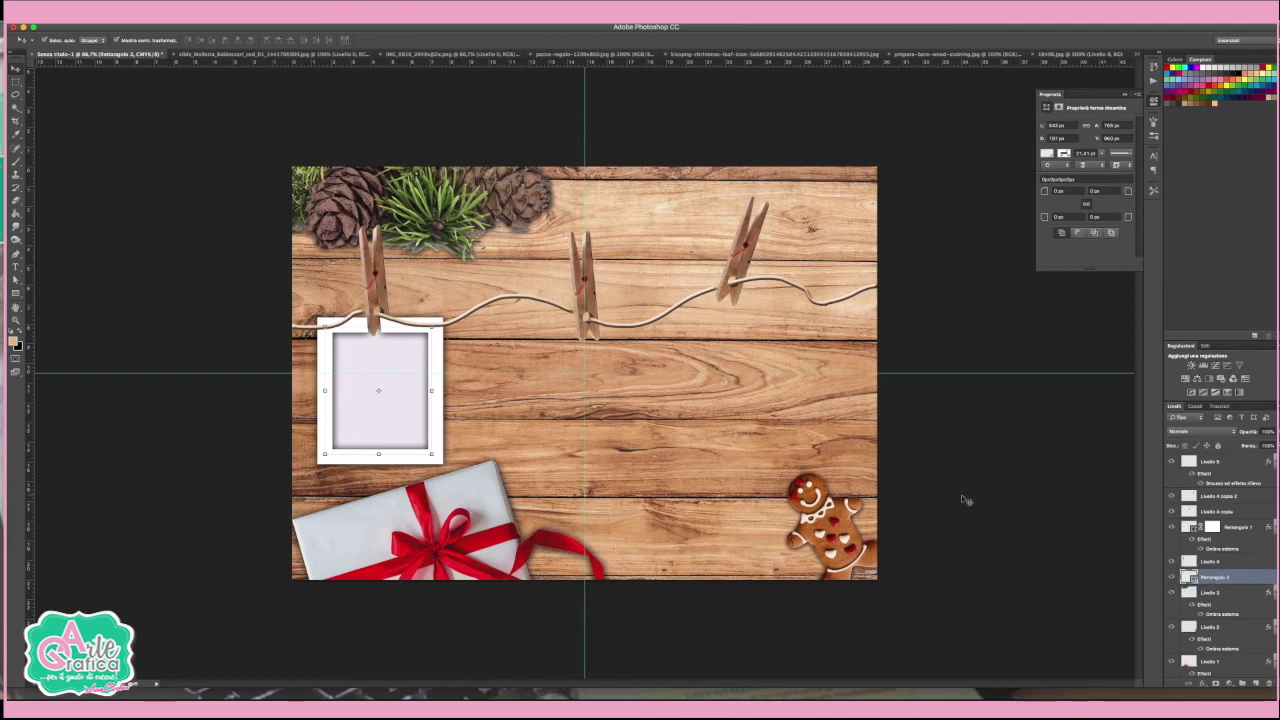
Step: Select the left frame together with its Rettangolo 2 inner rectangle
left_click(1027, 489)
left_click(1027, 489)
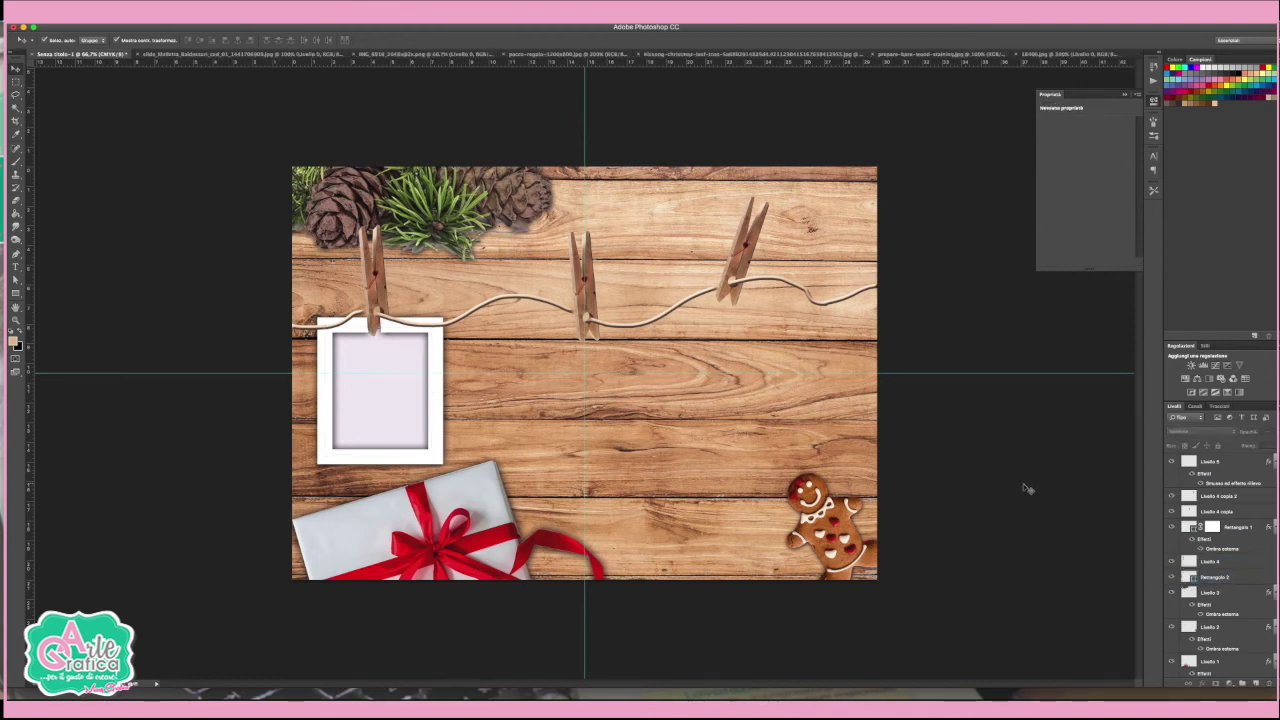
left_click(385, 457)
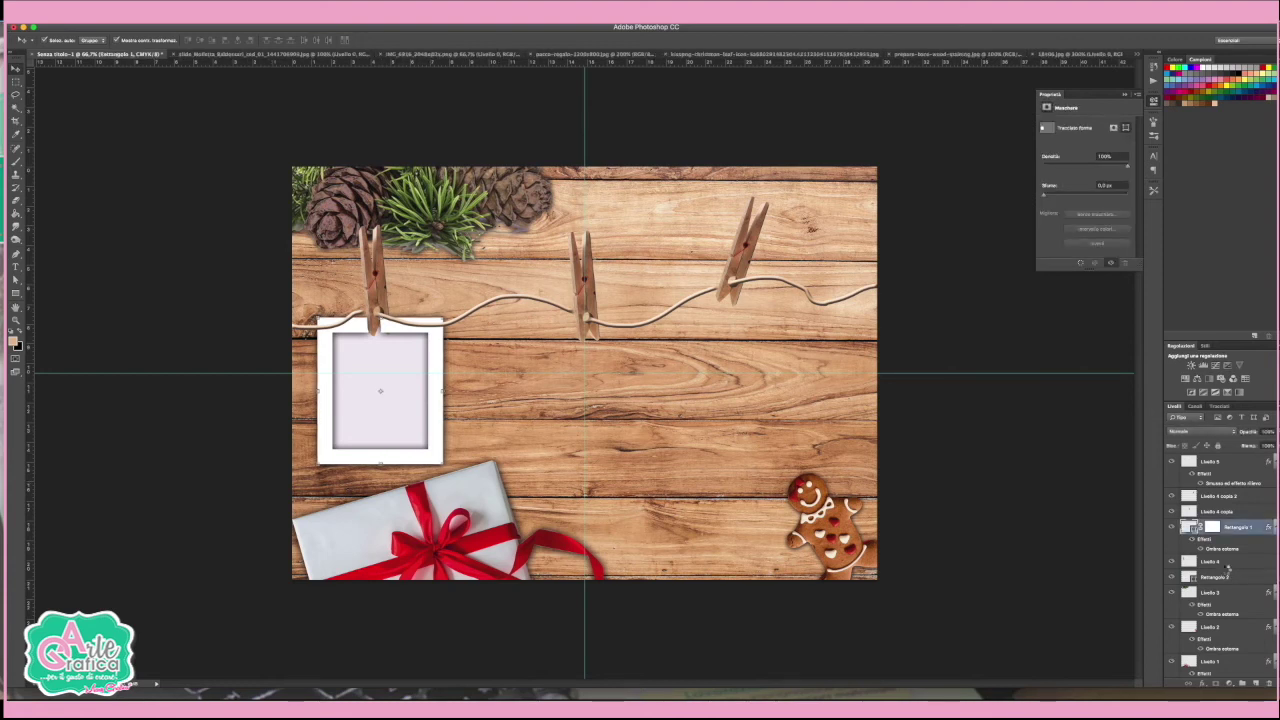
left_click(1214, 577, "shift")
Step: Duplicate the left frame with Ctrl+J and position the copy under the middle clothespin
key("ctrl+j")
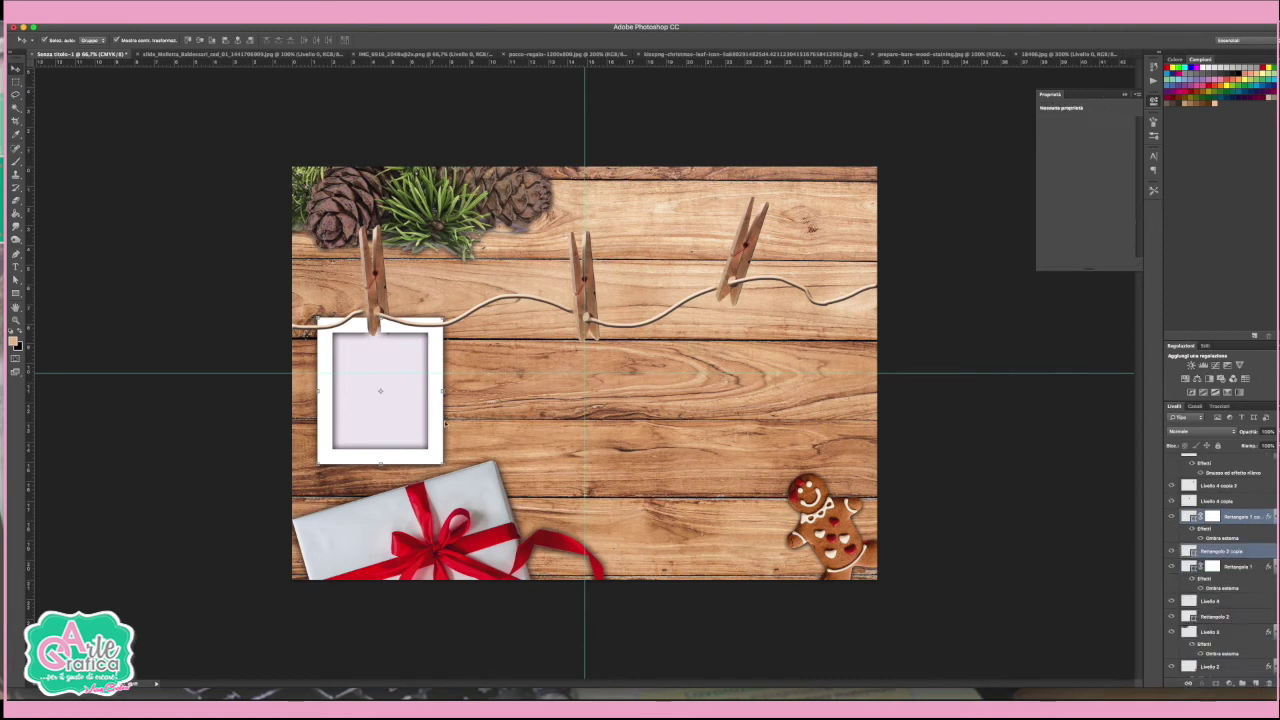
mouse_move(444, 420)
left_mouse_down()
mouse_move(584, 399)
mouse_move(650, 426)
left_mouse_up()
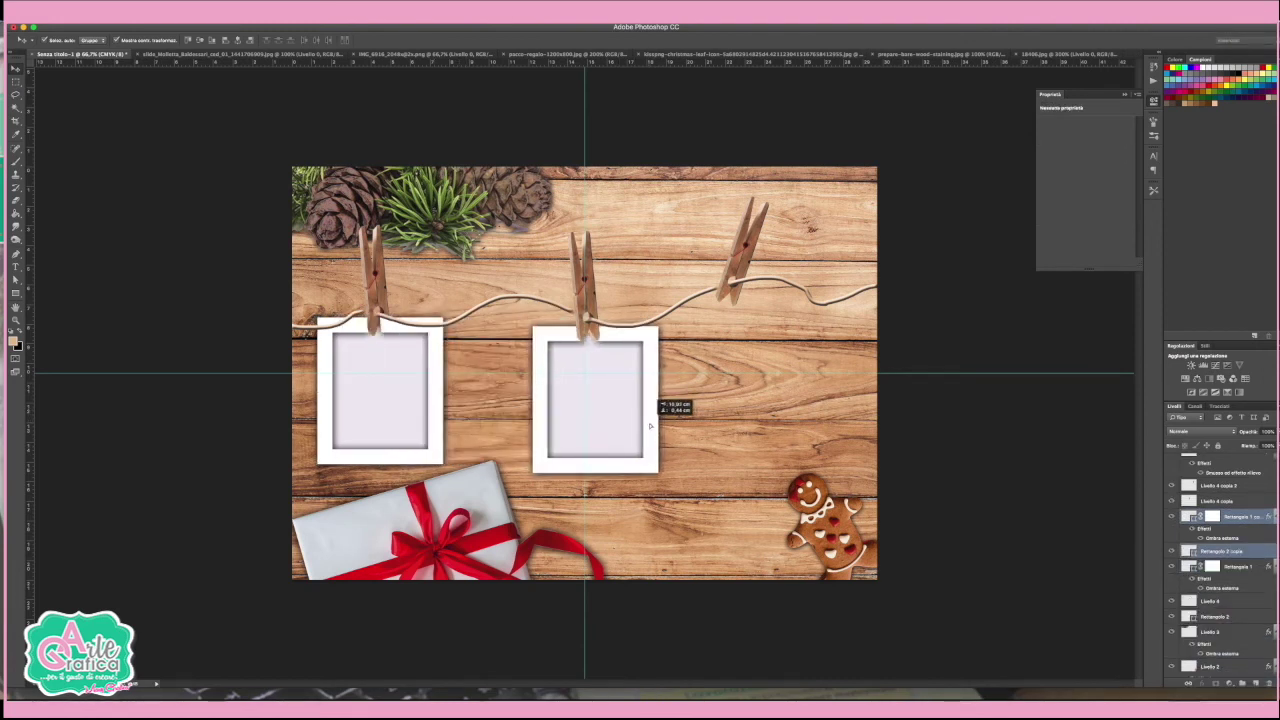
left_click_drag(650, 426, 649, 425)
left_click_drag(1235, 516, 1233, 490)
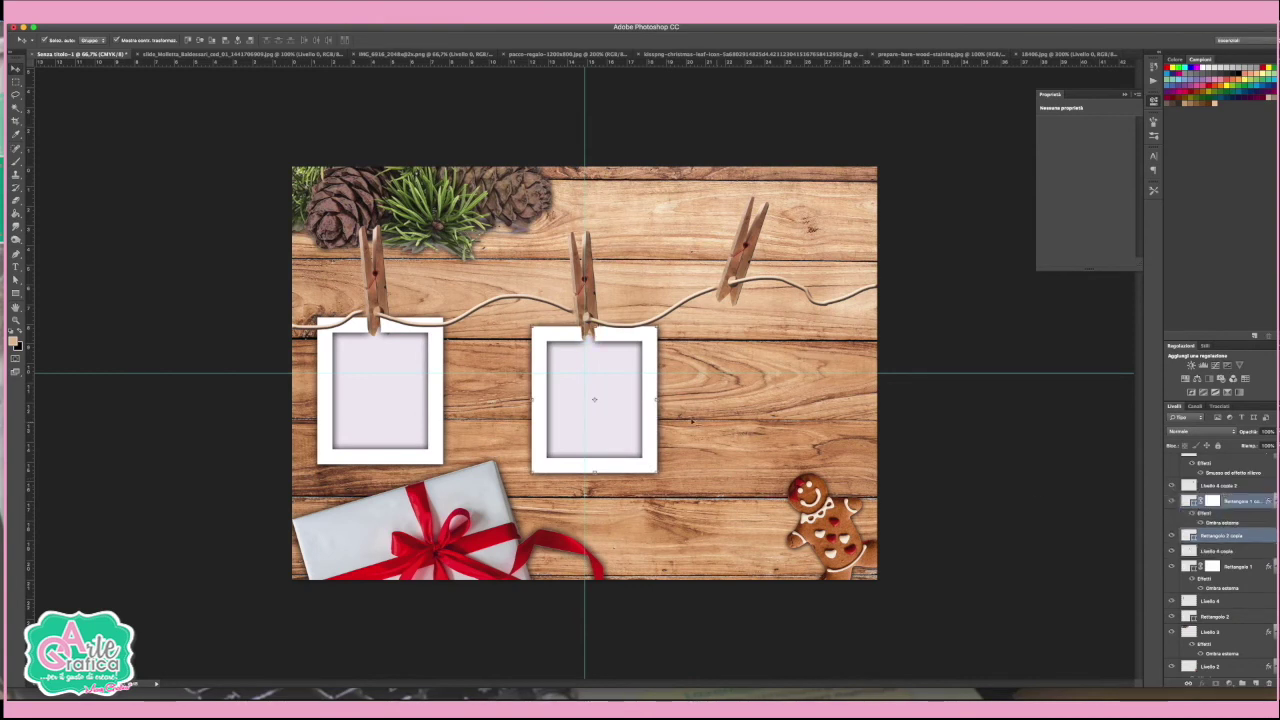
key("Left")
key("Left")
key("Left")
key("Left")
key("Left")
key("Left")
key("Left")
key("Left")
key("Left")
key("Right")
key("Right")
key("Right")
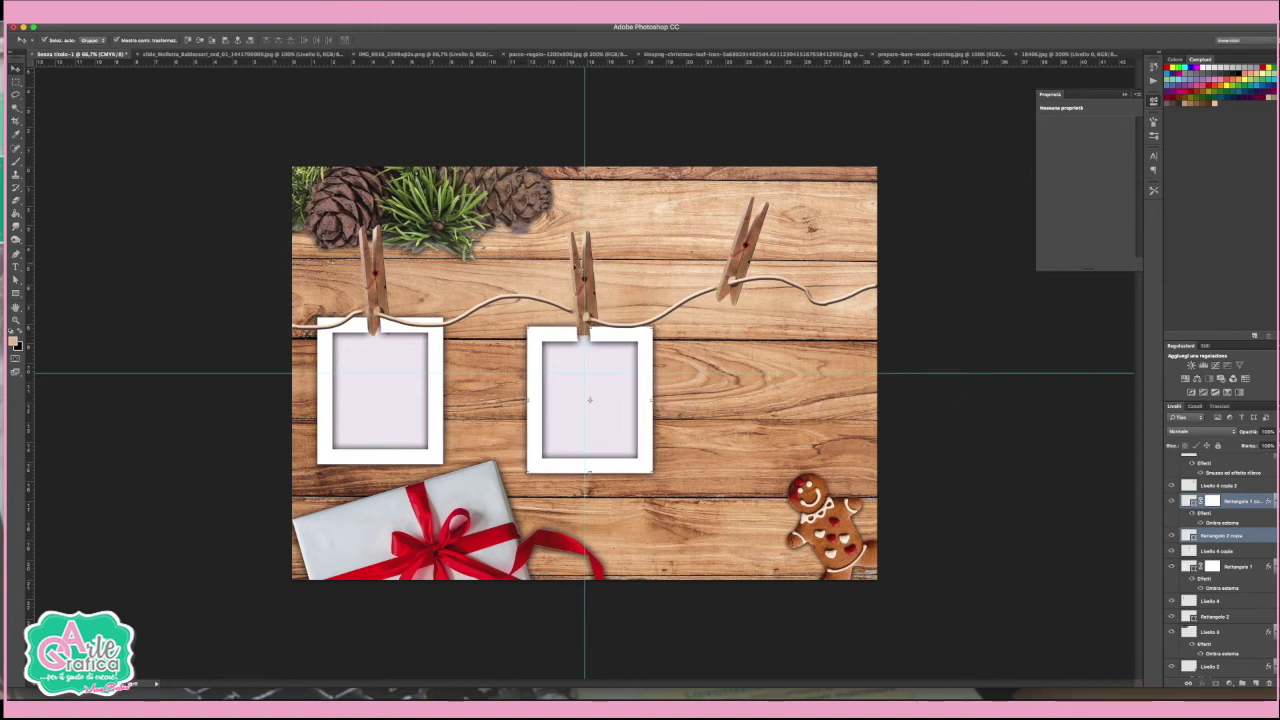
Step: Stack the middle clothespin layer above the copied frame
left_click(580, 272)
left_click_drag(1235, 552, 1229, 531)
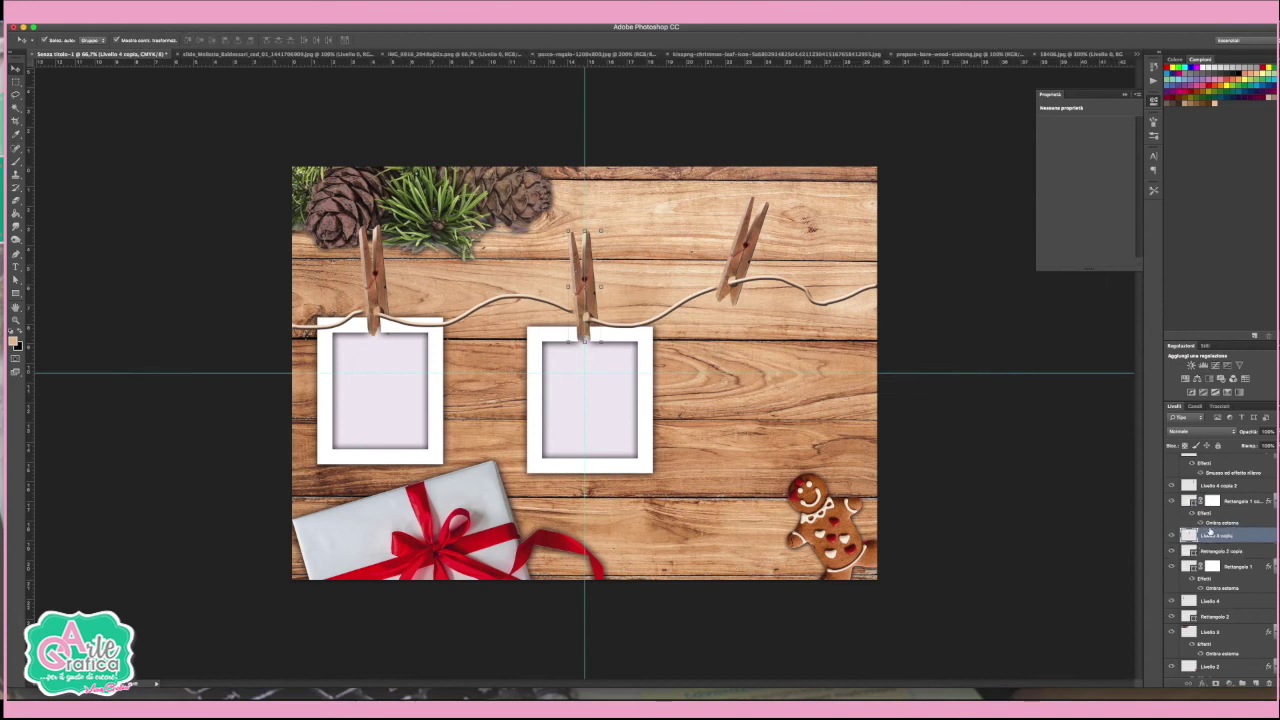
left_click(1007, 508)
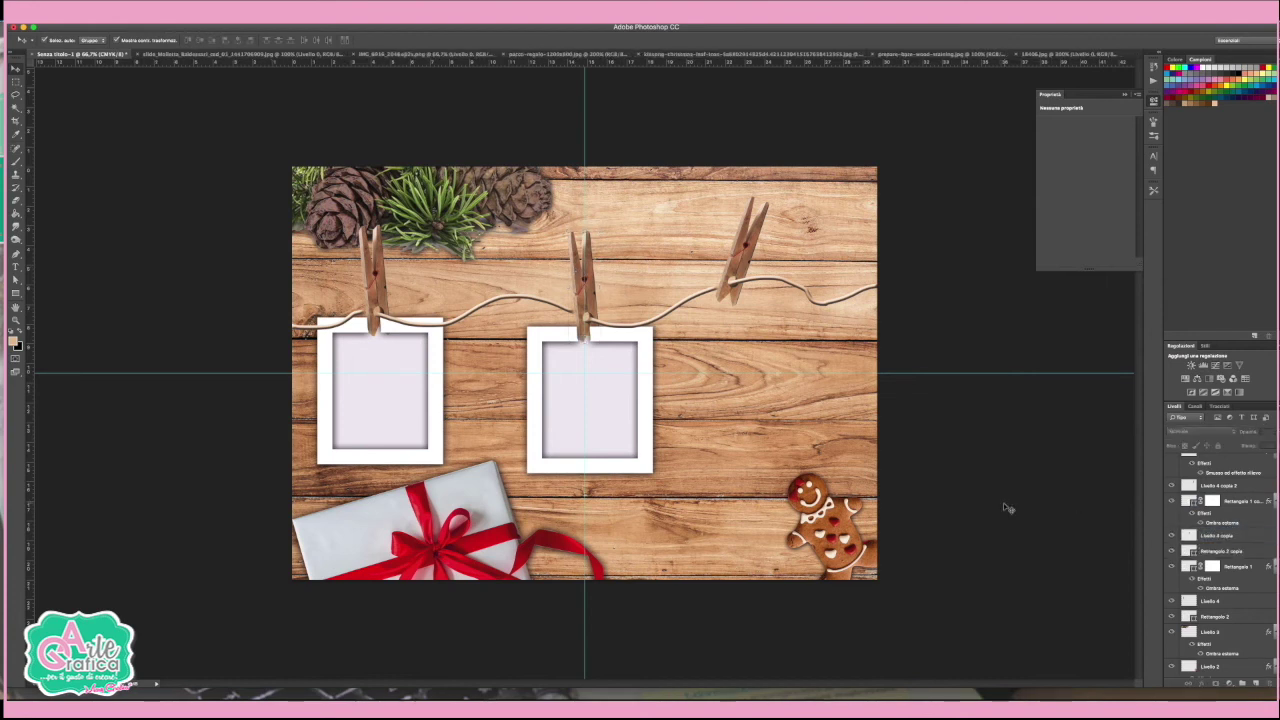
left_click(645, 420)
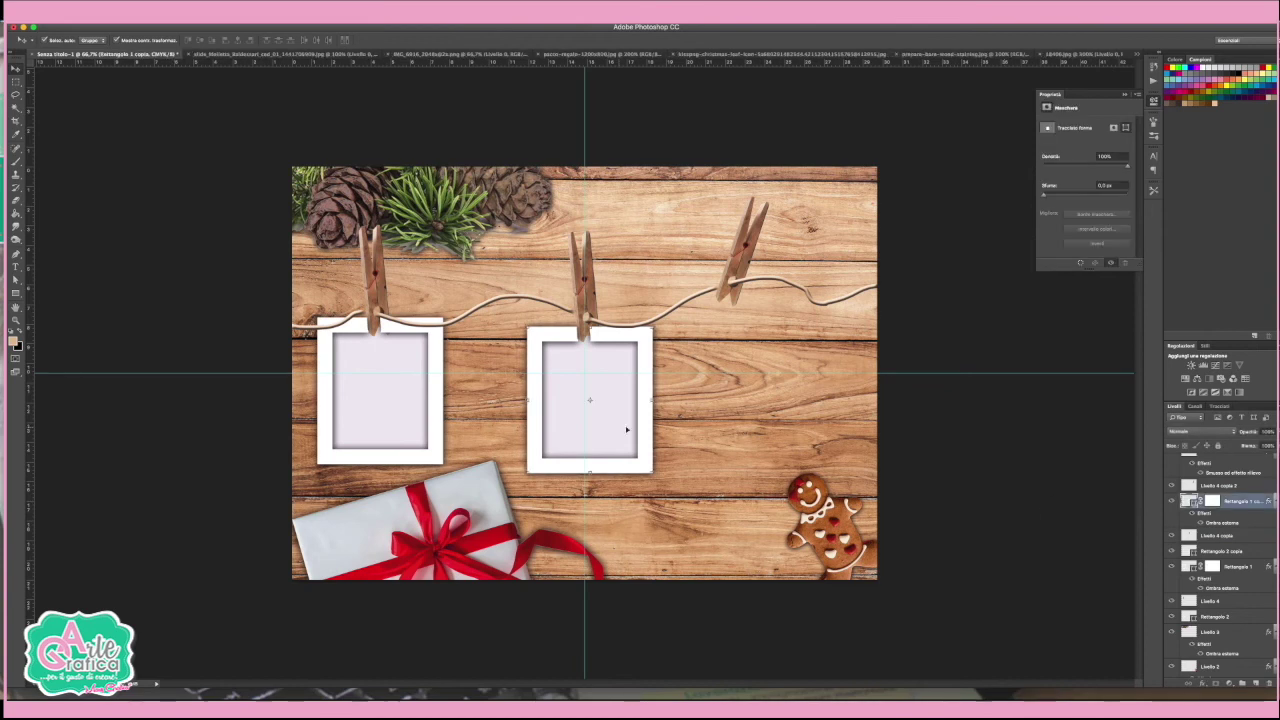
Step: Copy the left frame's two rectangle layers and place the copy under the right clothespin
left_click(432, 435)
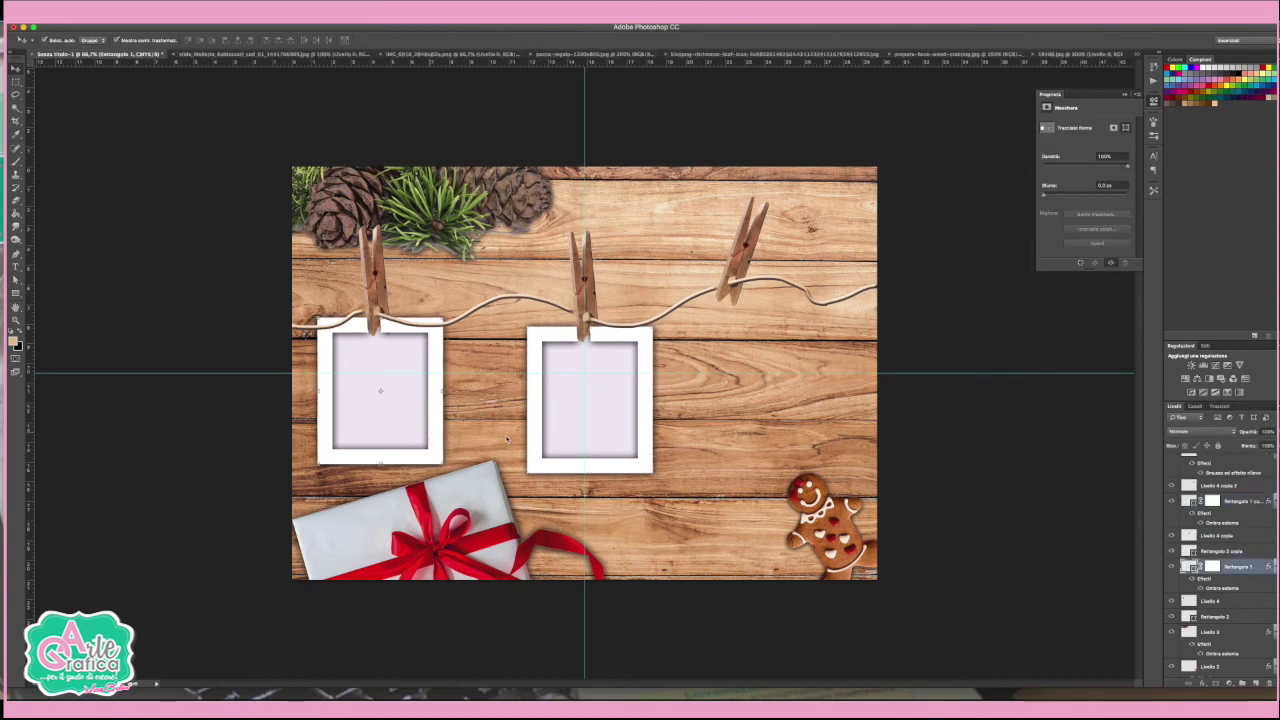
left_click(1237, 617)
left_click_drag(1237, 617, 1238, 640)
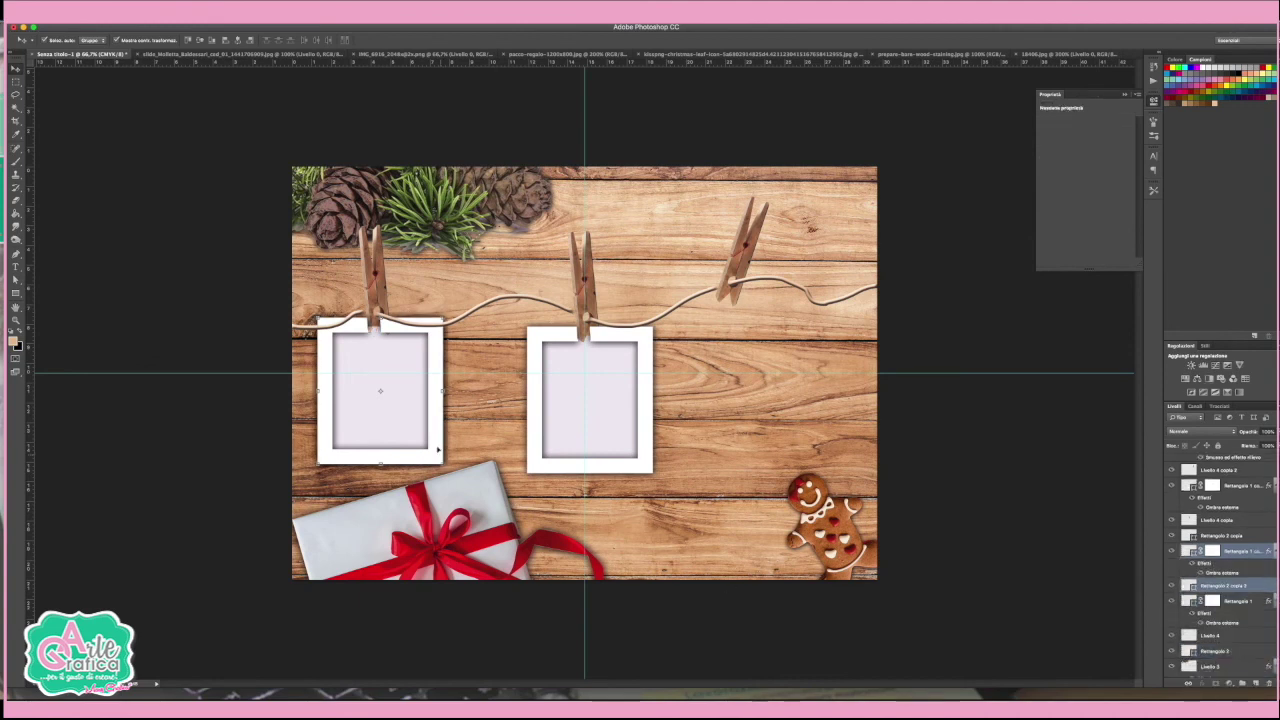
mouse_move(436, 446)
left_mouse_down()
mouse_move(794, 386)
mouse_move(798, 422)
left_mouse_up()
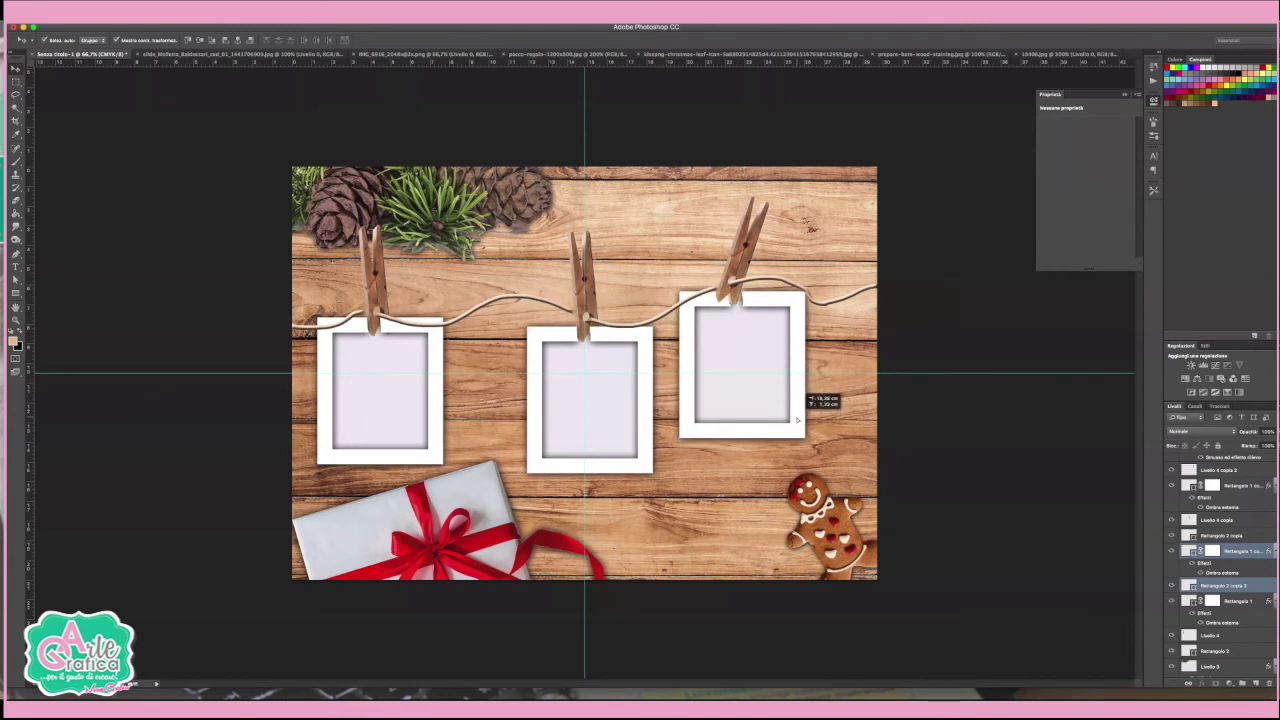
mouse_move(798, 422)
left_mouse_down()
mouse_move(805, 437)
mouse_move(772, 428)
mouse_move(751, 390)
left_mouse_up()
Step: Tilt the third frame about 18° with Free Transform and commit
key("ctrl+t")
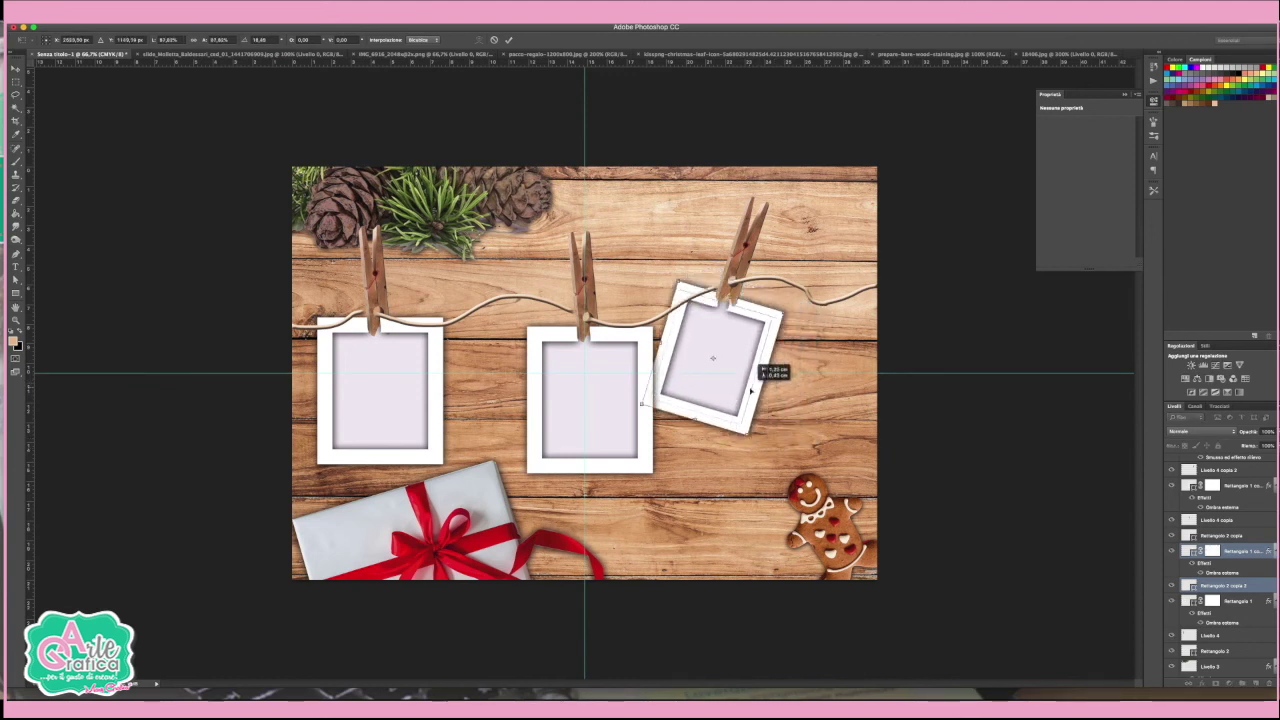
left_click_drag(751, 390, 757, 388)
key("Return")
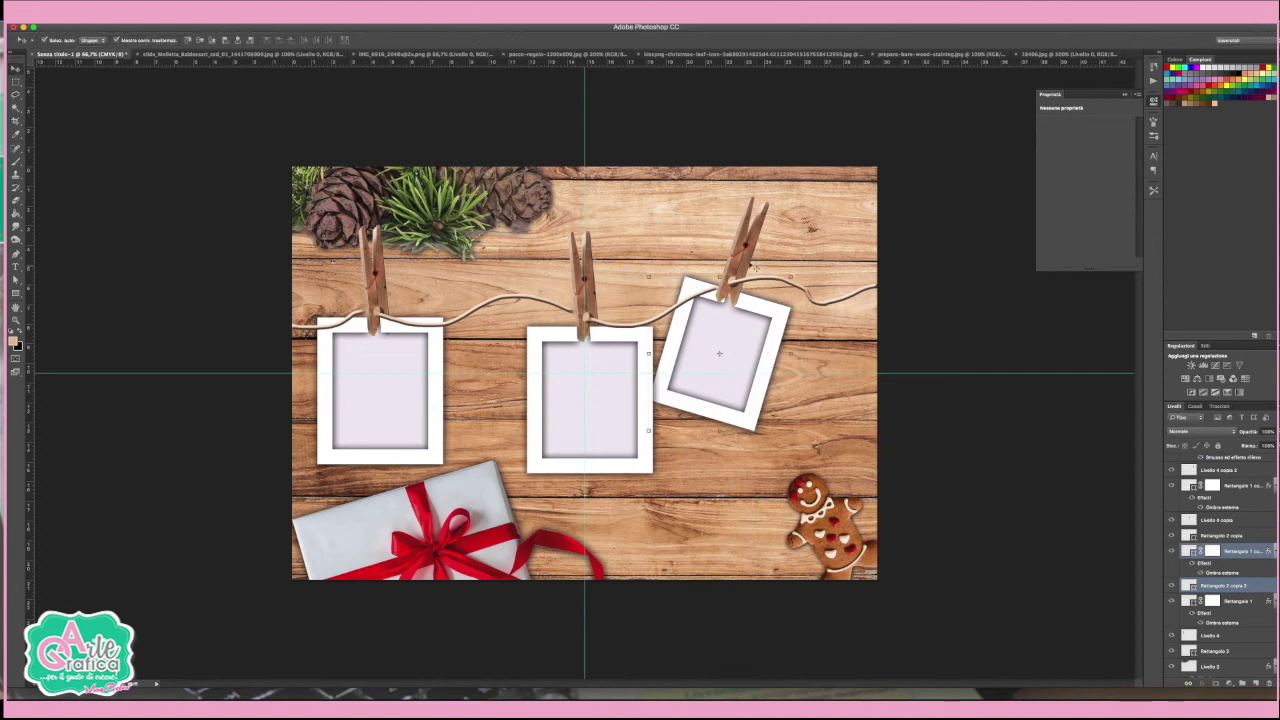
left_click(958, 421)
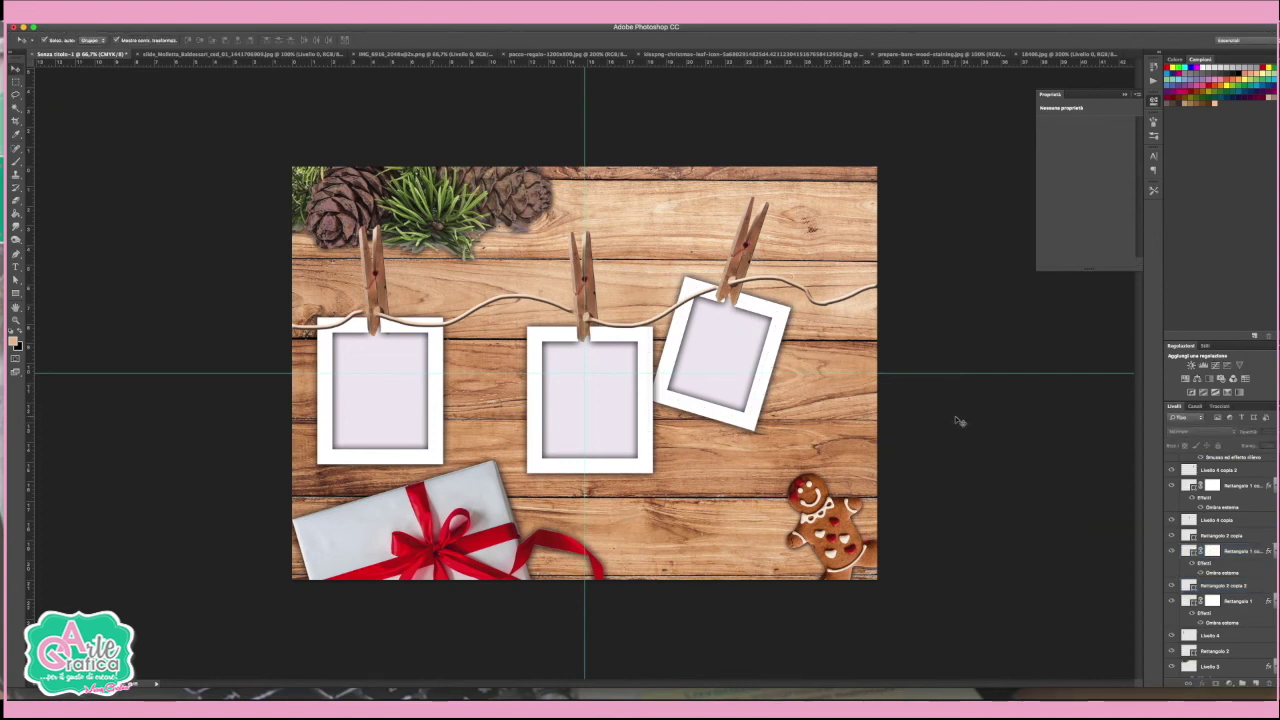